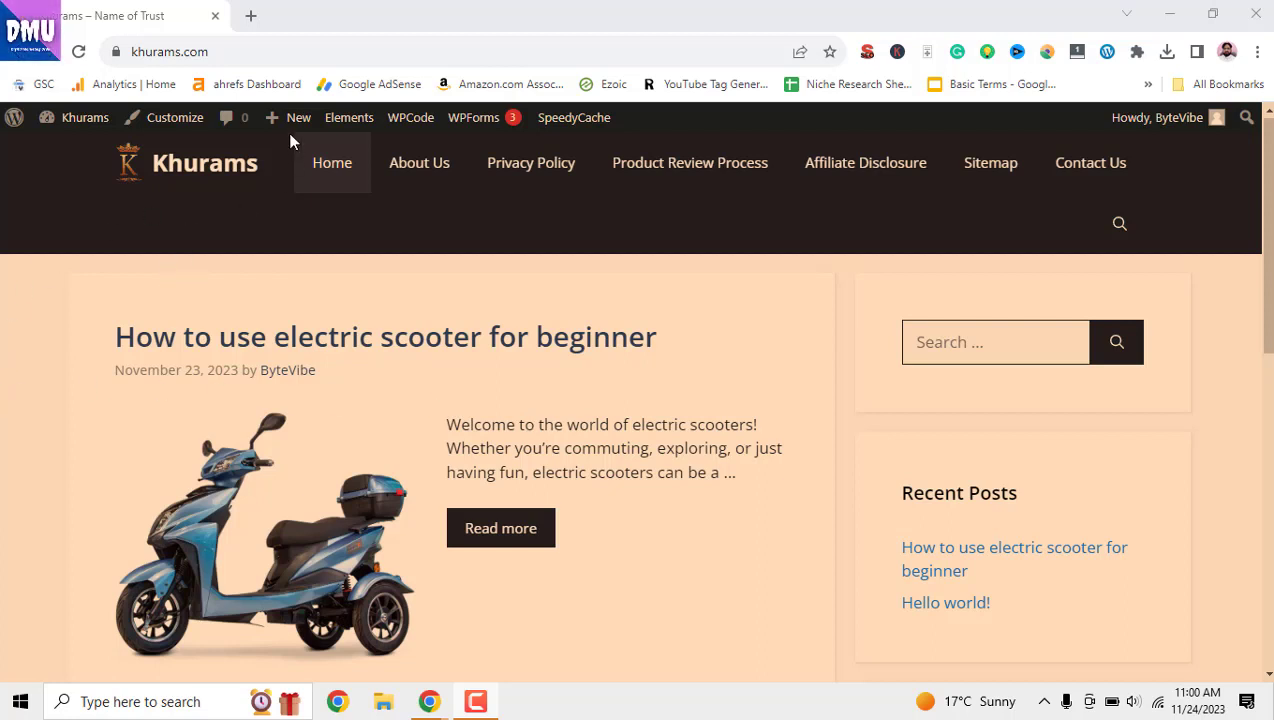
Step: Open the site's WordPress admin dashboard and go to the page for adding new plugins
left_click(275, 47)
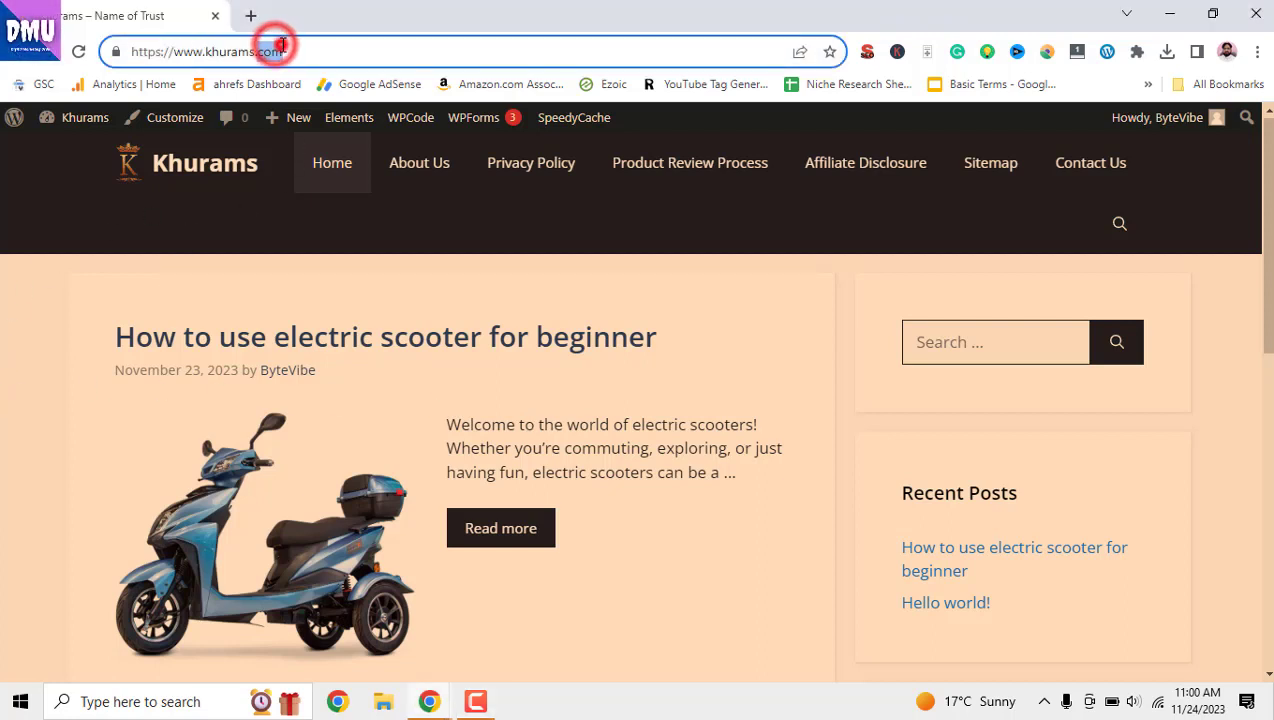
type("/")
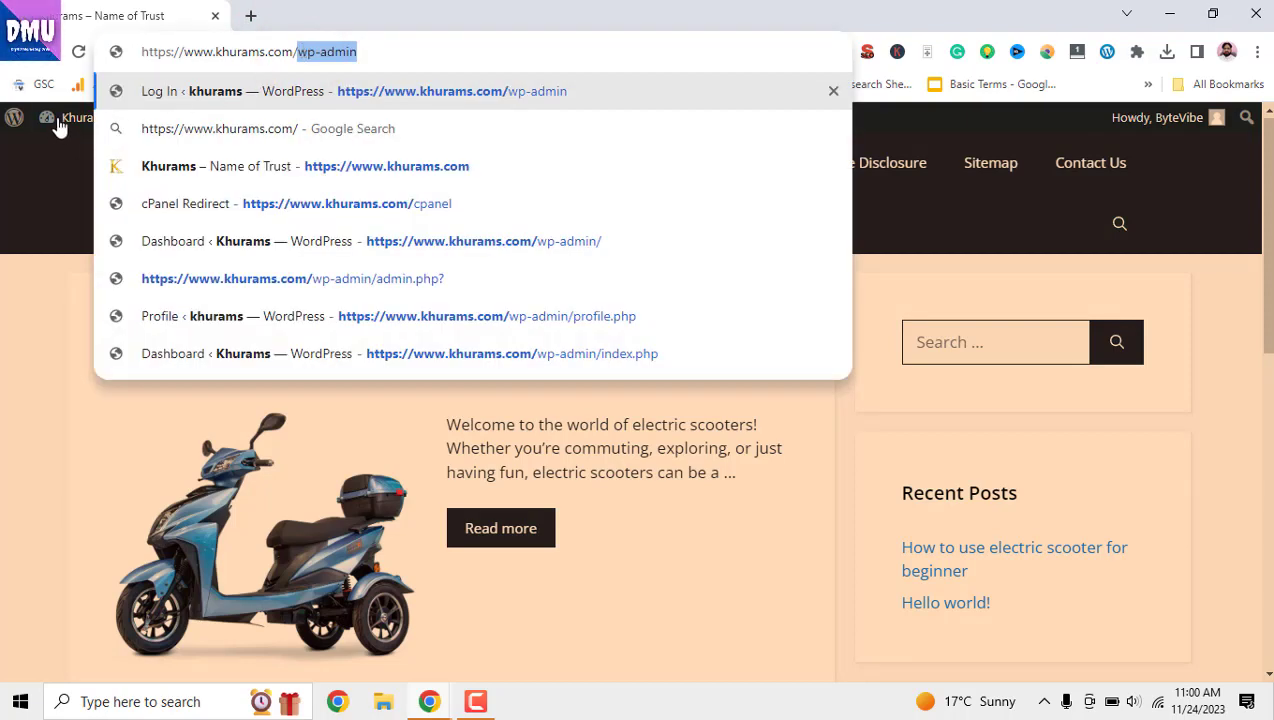
left_click(48, 309)
mouse_move(75, 117)
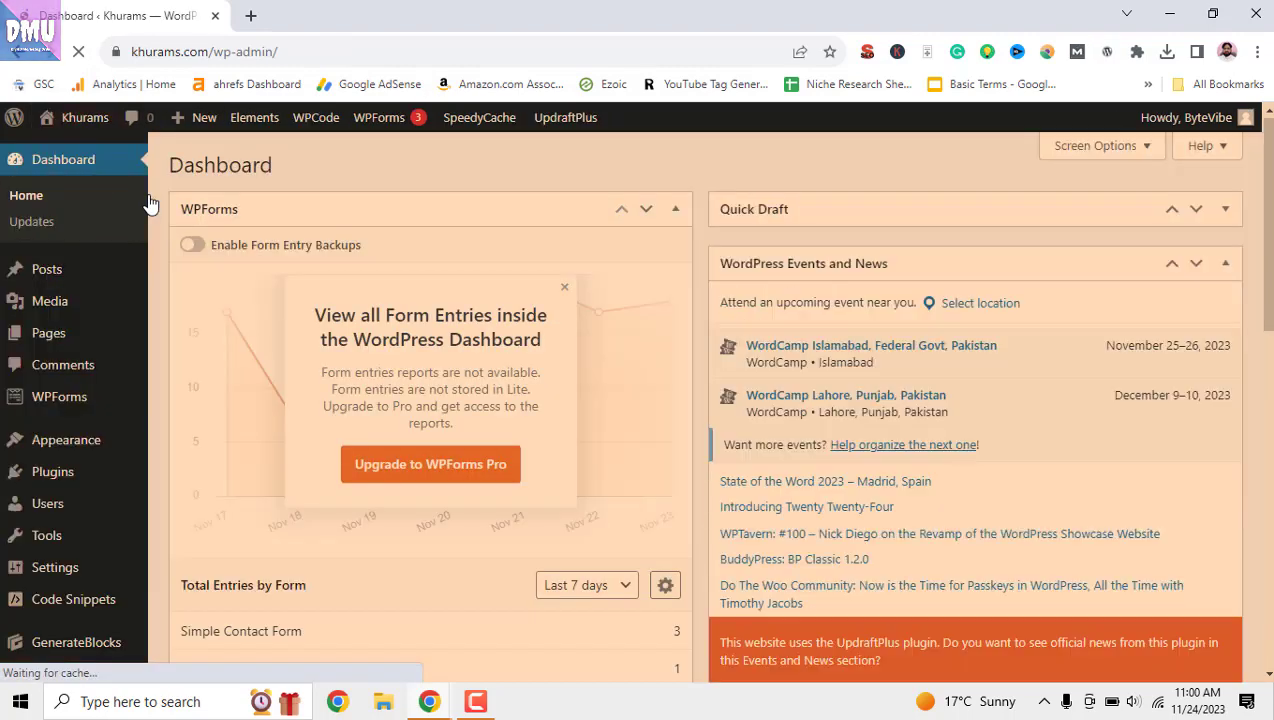
mouse_move(80, 475)
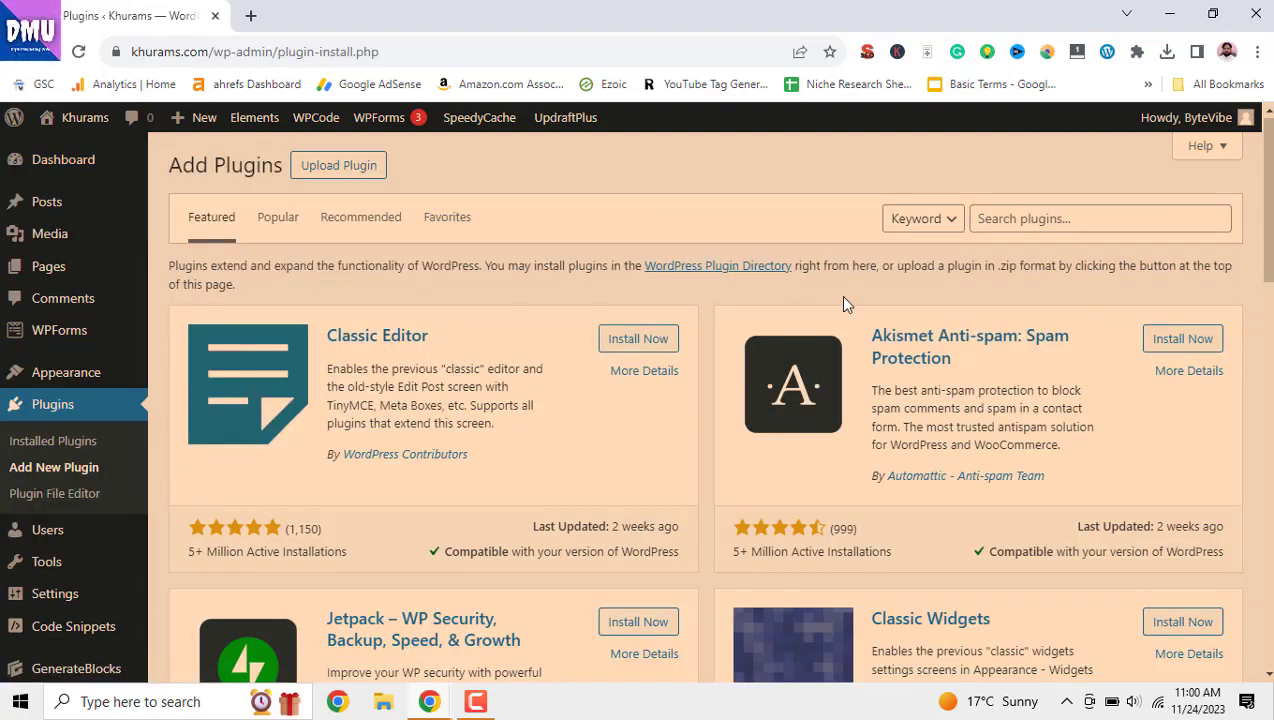
Step: Search the plugin directory for "wordfence"
left_click(1049, 222)
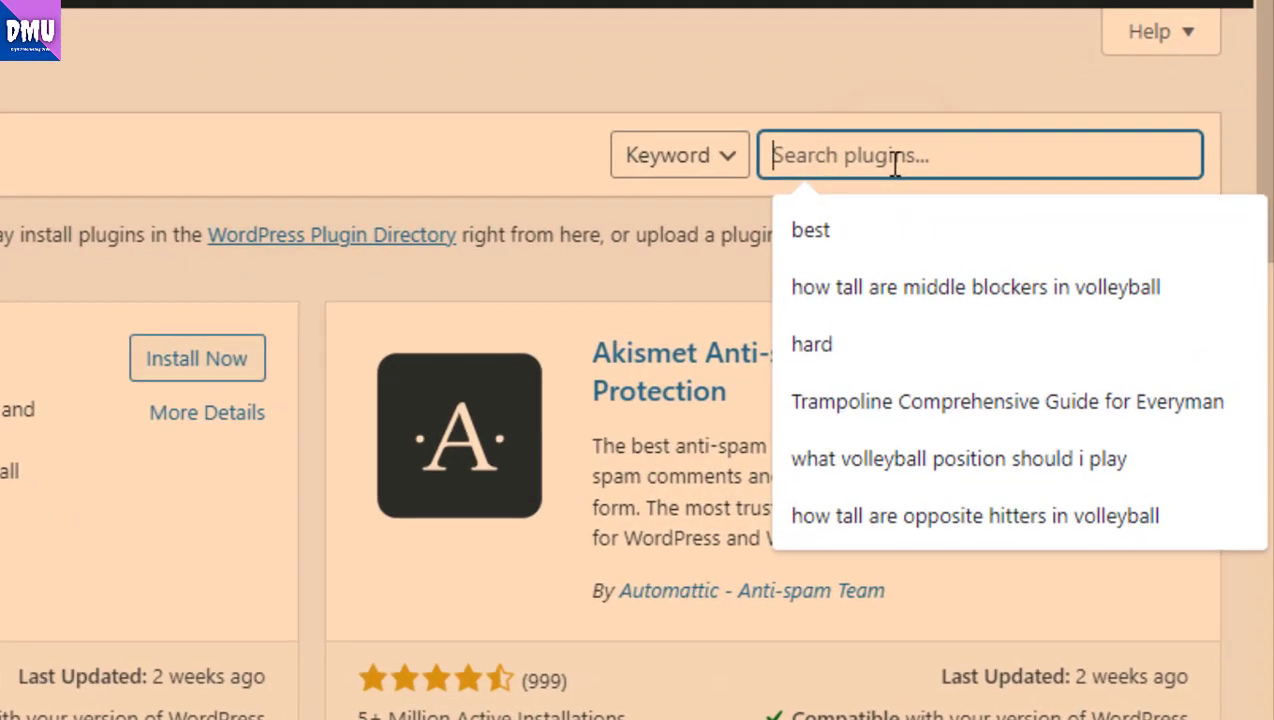
type("wor")
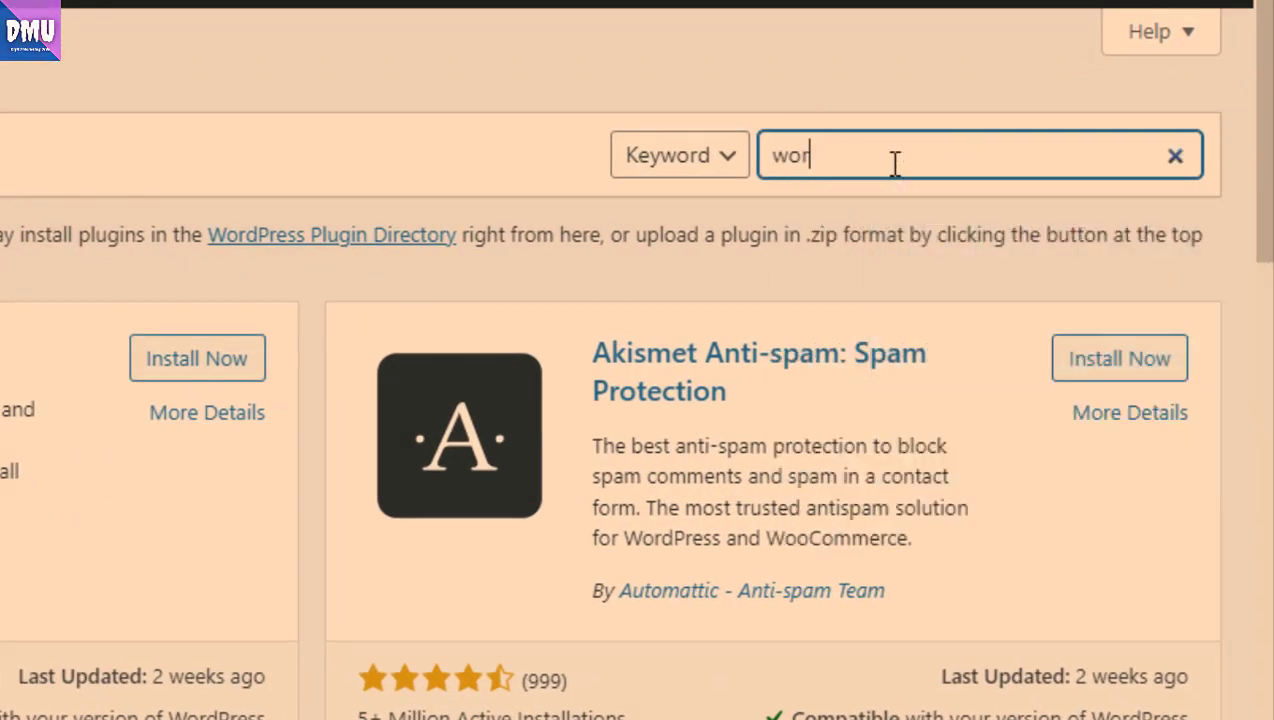
type("dfemc")
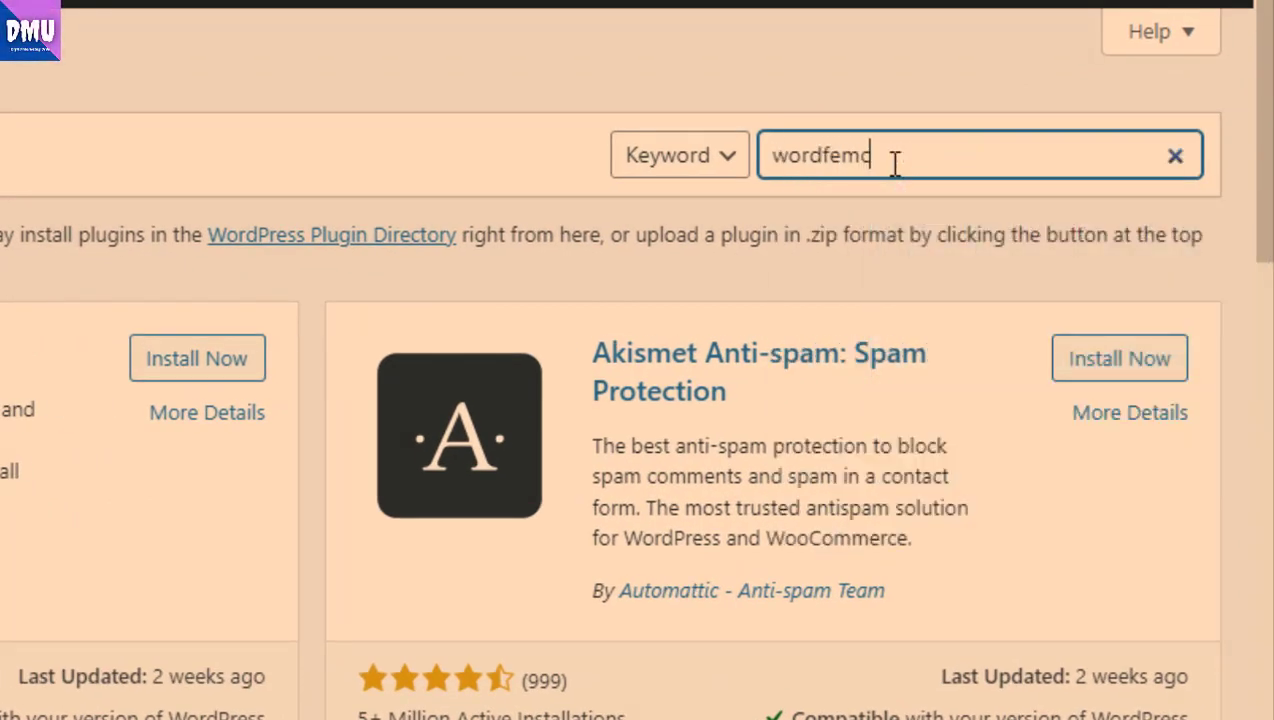
type("e")
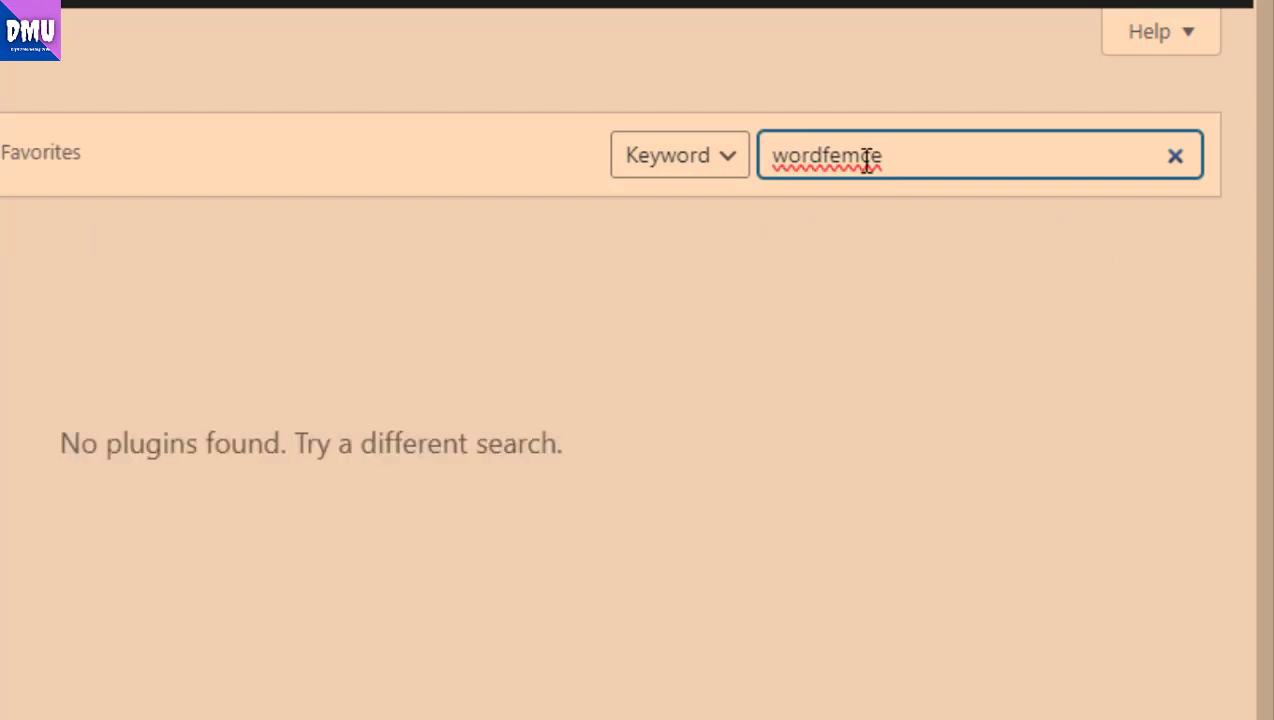
left_click(864, 156)
key("BackSpace")
type("n")
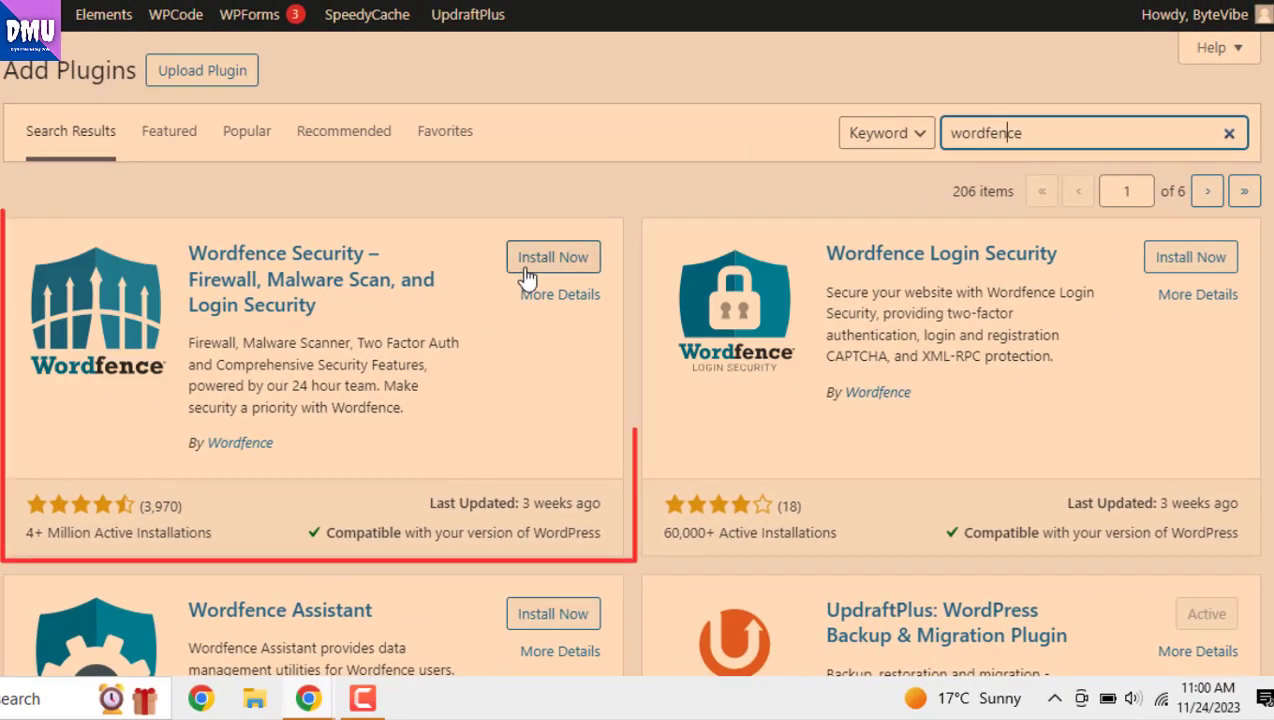
Step: Install and activate the Wordfence Security – Firewall, Malware Scan, and Login Security plugin
left_click(527, 277)
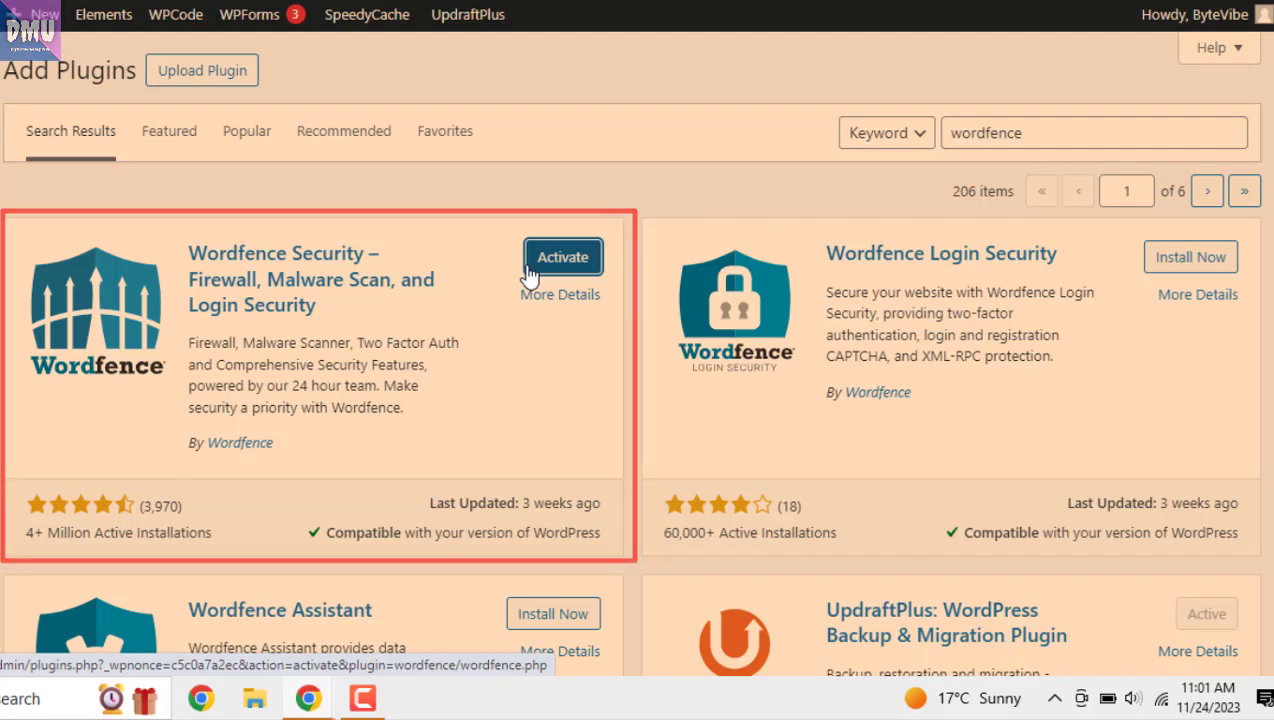
left_click(528, 271)
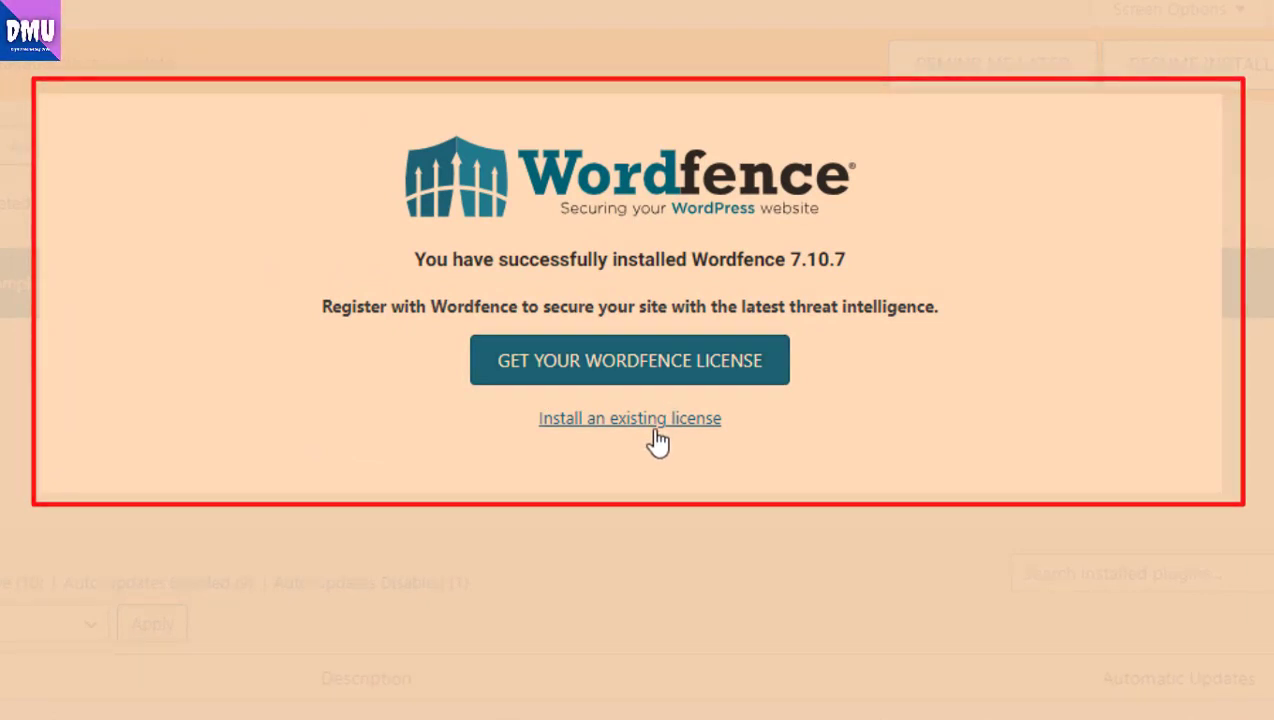
Step: Request a free Wordfence license from the plugin's setup prompt, accepting the 30-day wait for protection from new threats
left_click(668, 372)
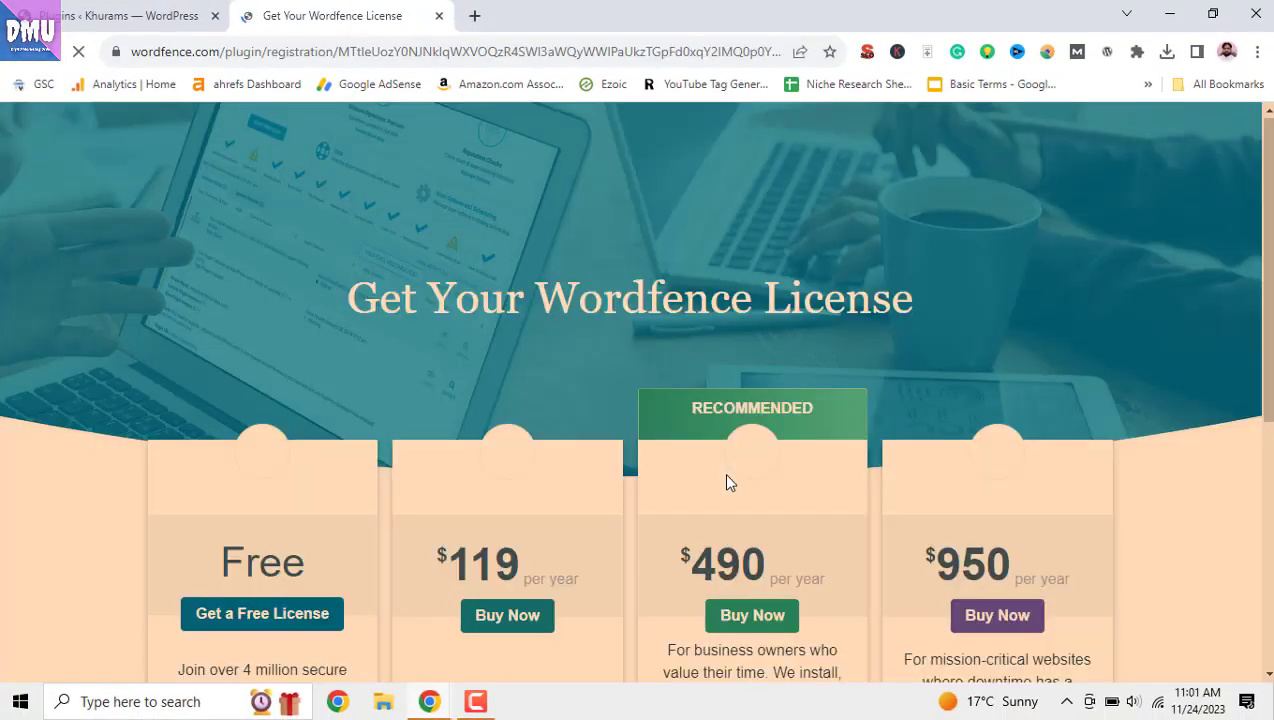
scroll(665, 490, "down", 4)
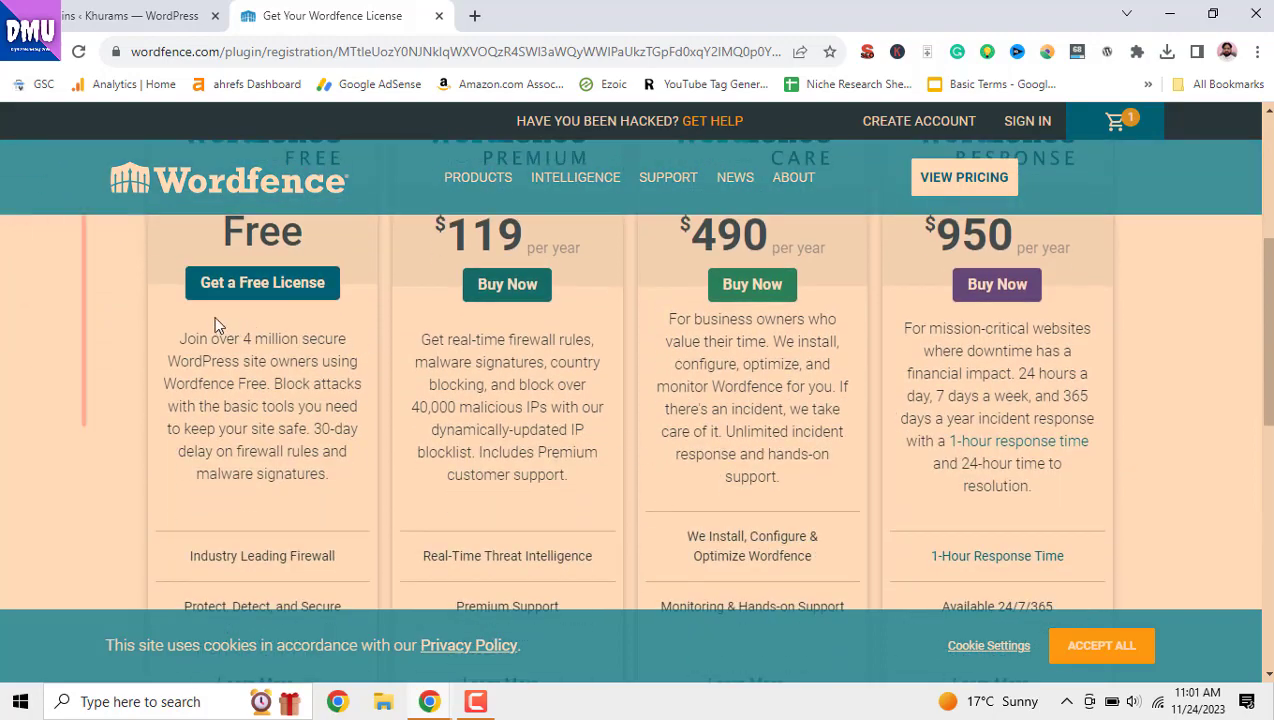
left_click(258, 283)
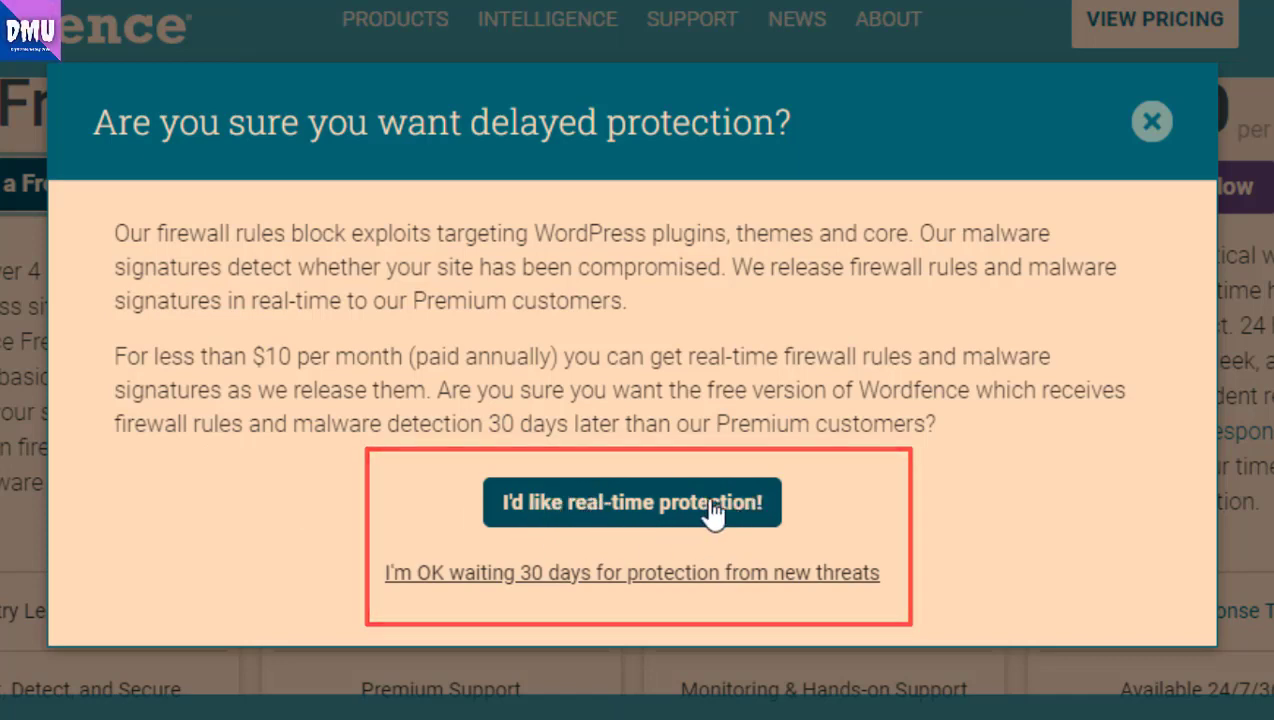
left_click(648, 578)
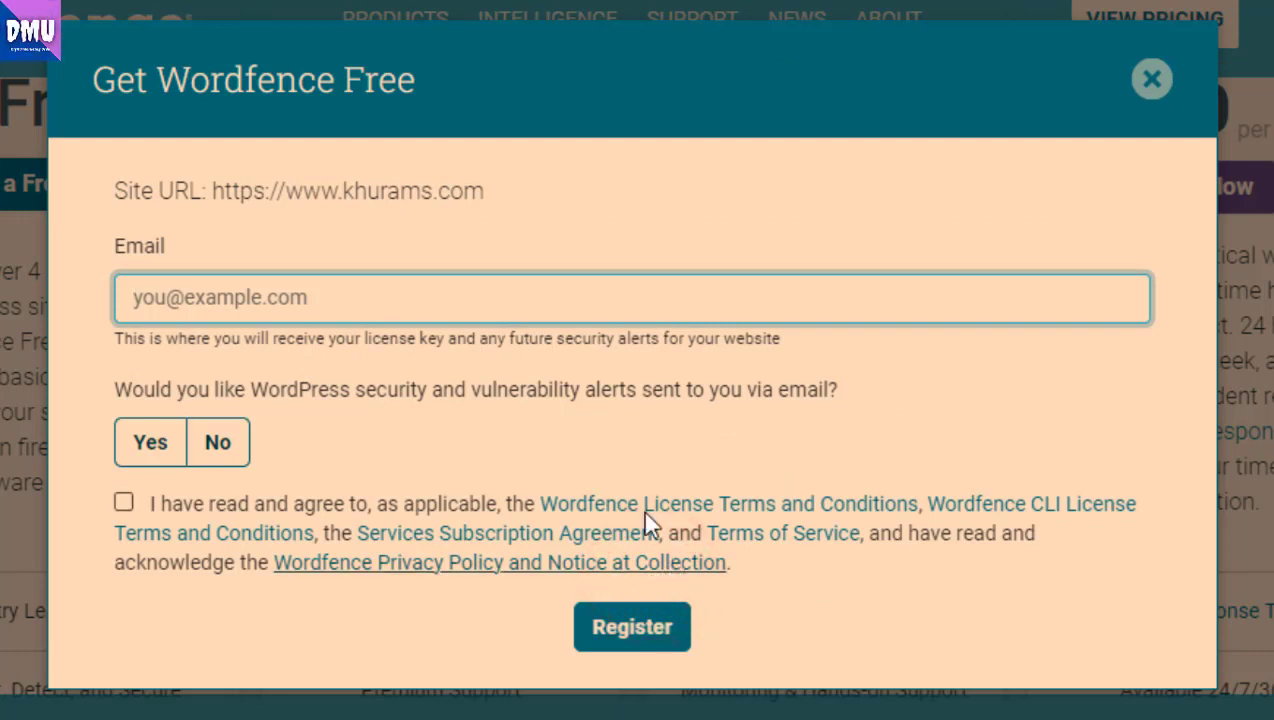
Step: Register for Wordfence Free with the owner's e-mail address, opting in to security alerts and agreeing to the license terms
left_click(374, 303)
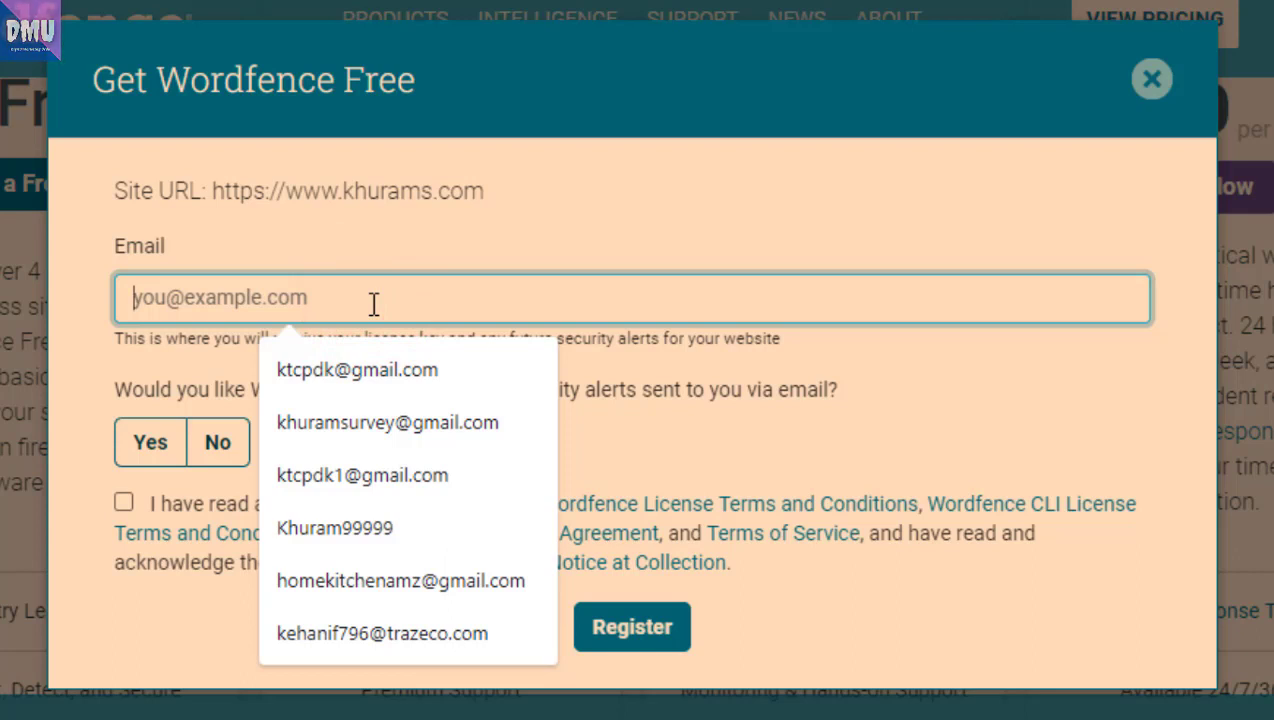
left_click(391, 379)
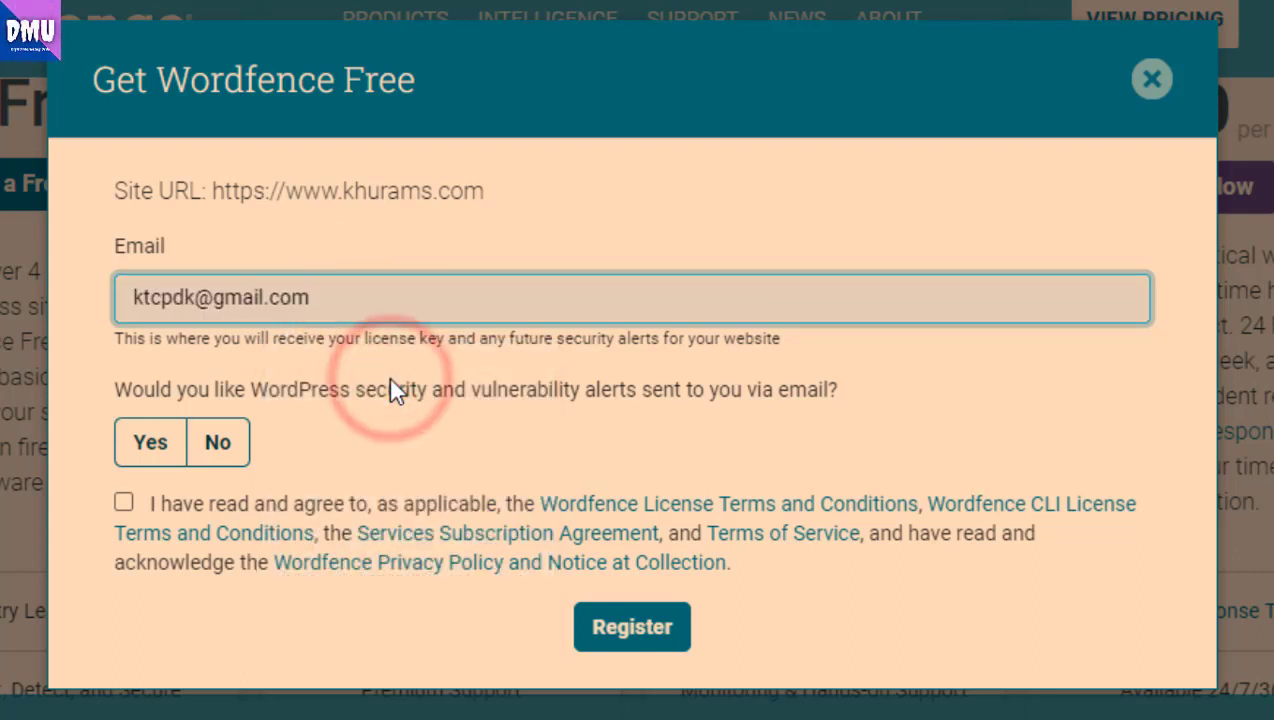
left_click(123, 502)
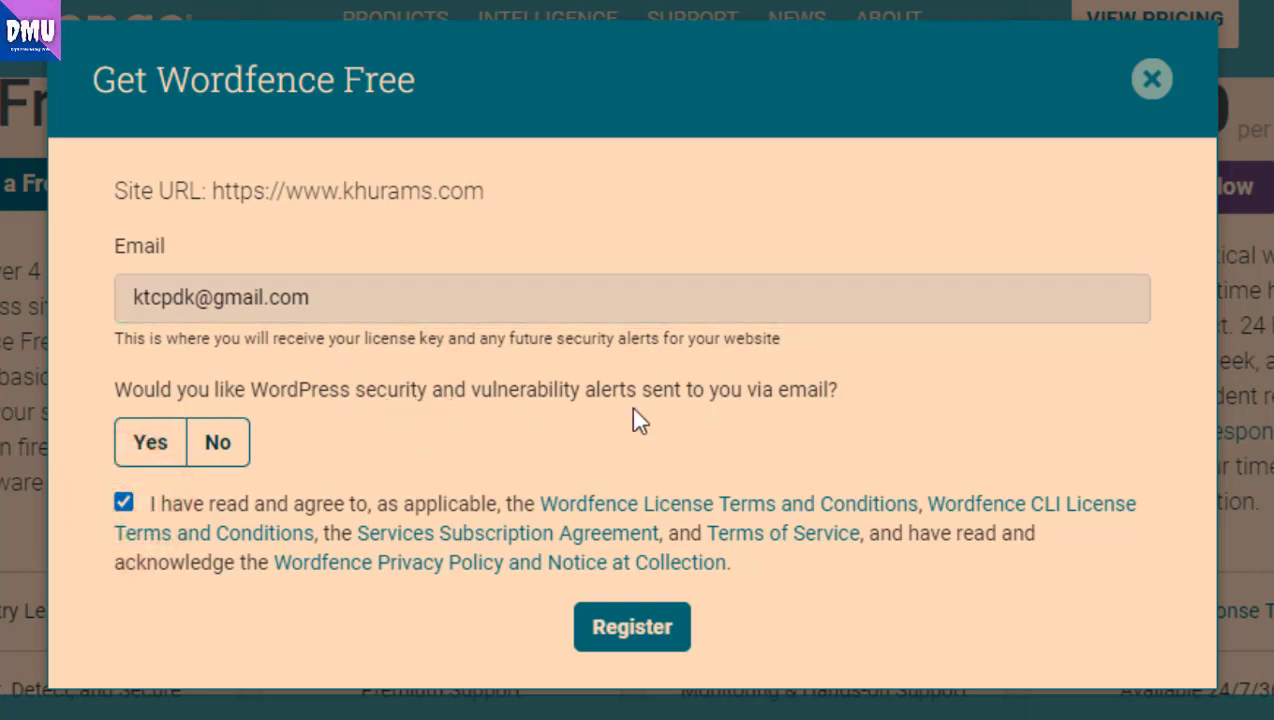
left_click(160, 455)
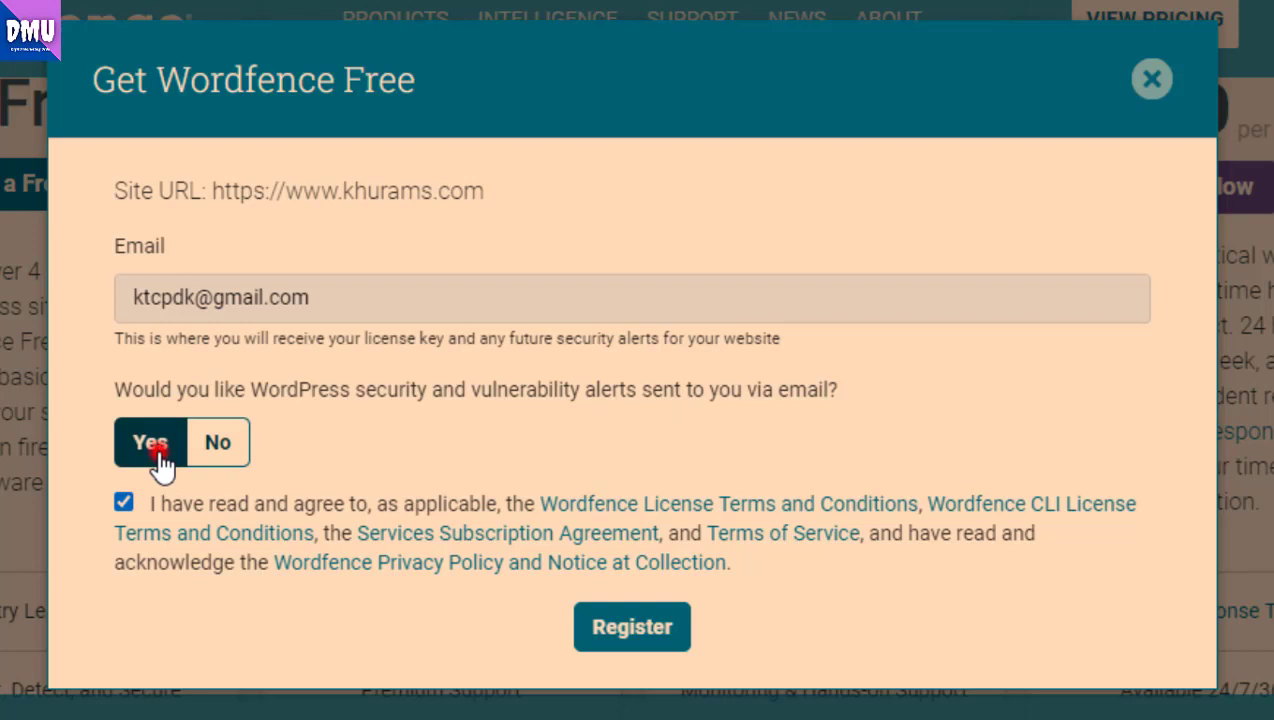
left_click(597, 627)
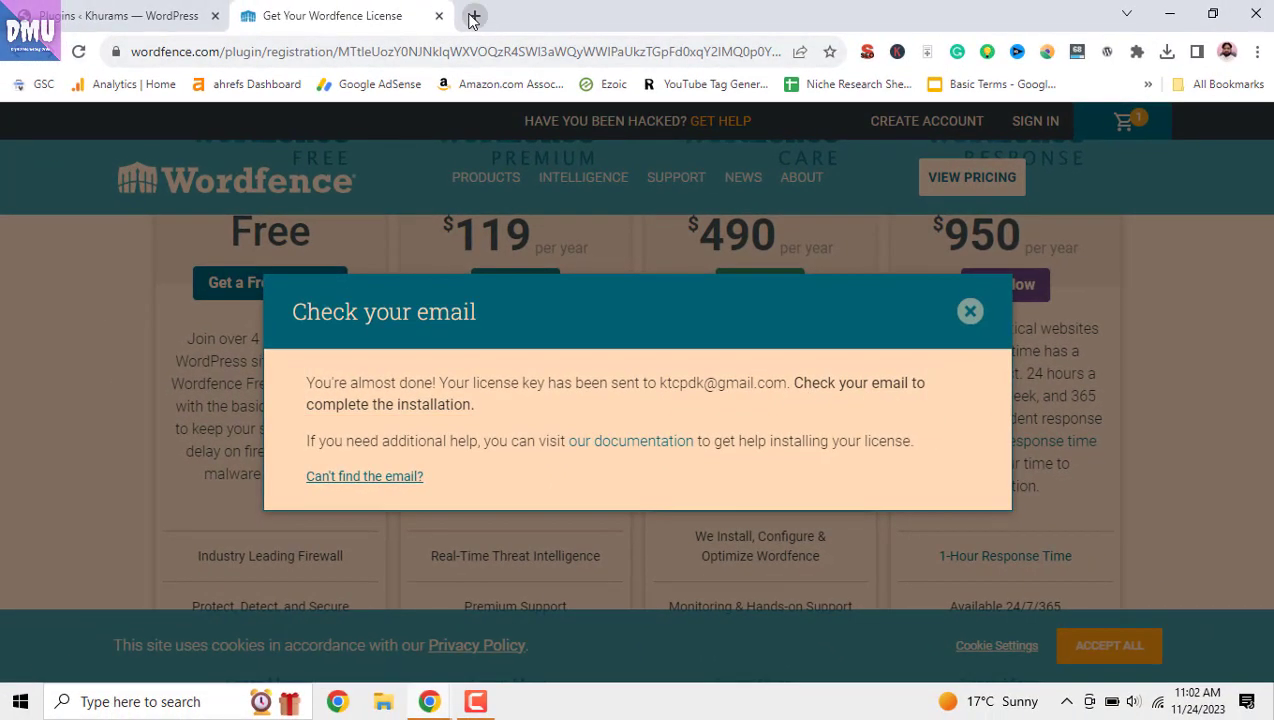
Step: Open the Gmail inbox in a new browser tab
left_click(468, 14)
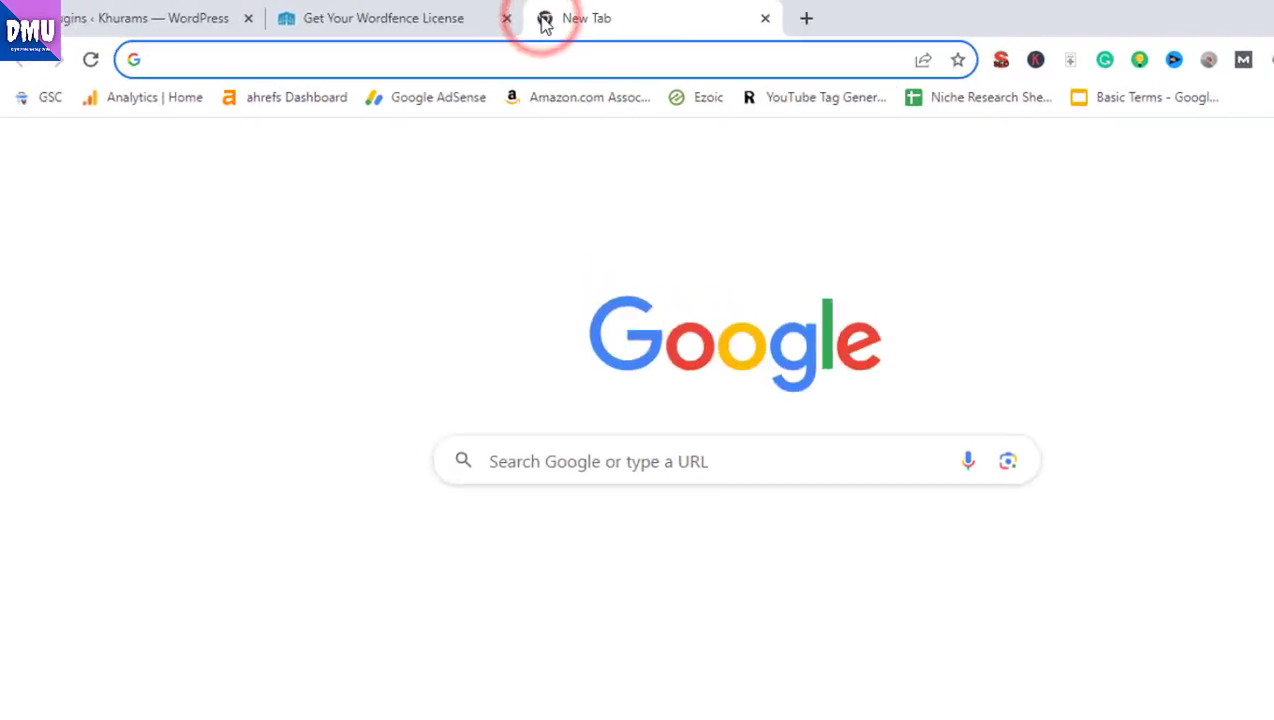
type("kt")
key("Return")
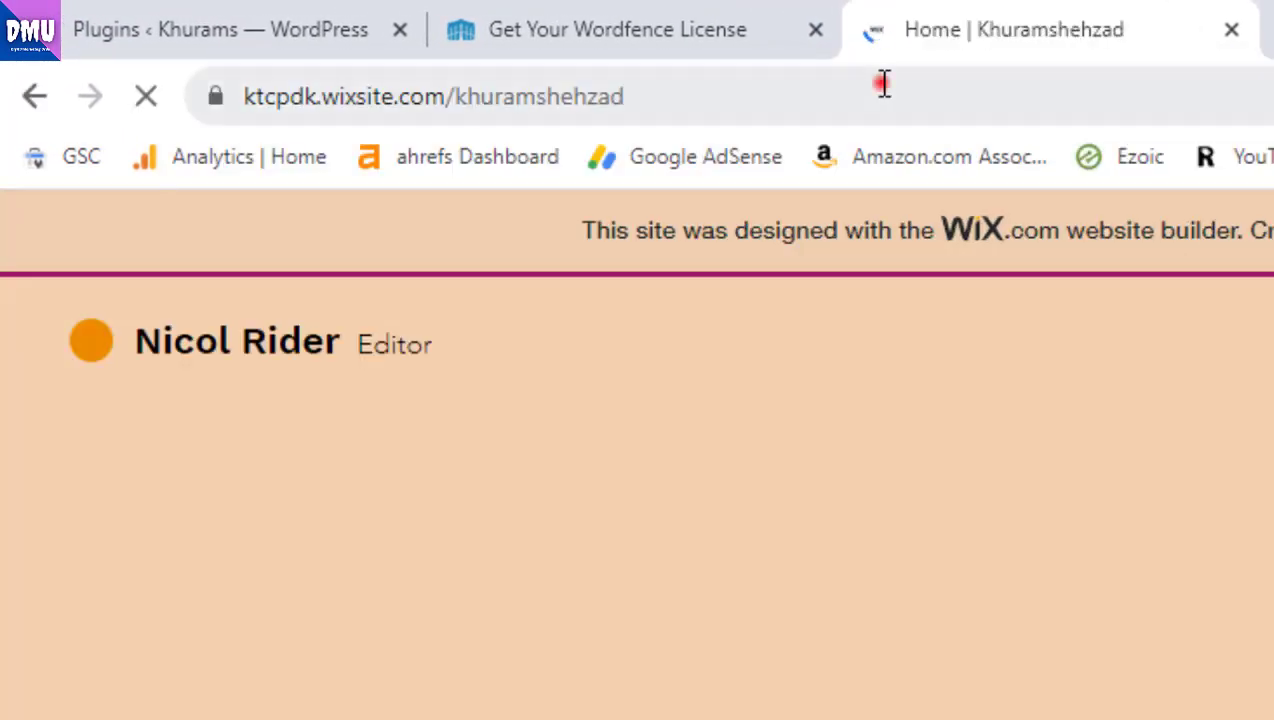
left_click(882, 85)
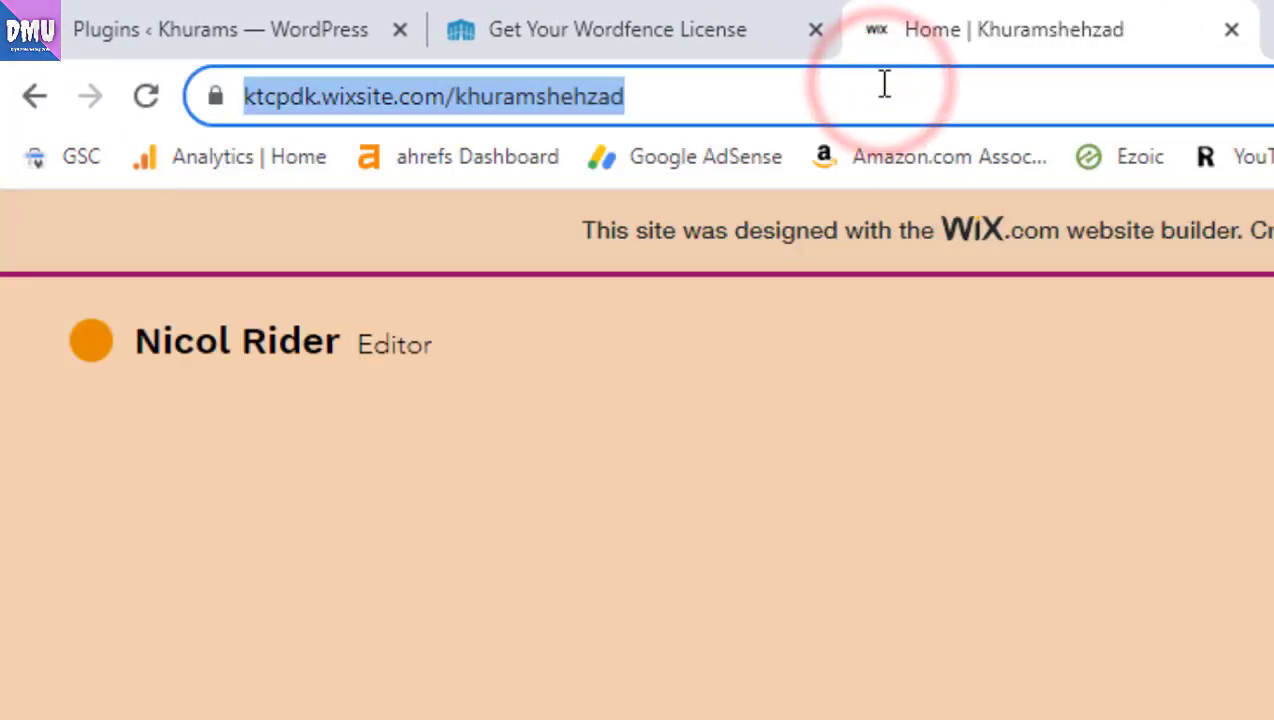
type("g")
key("Return")
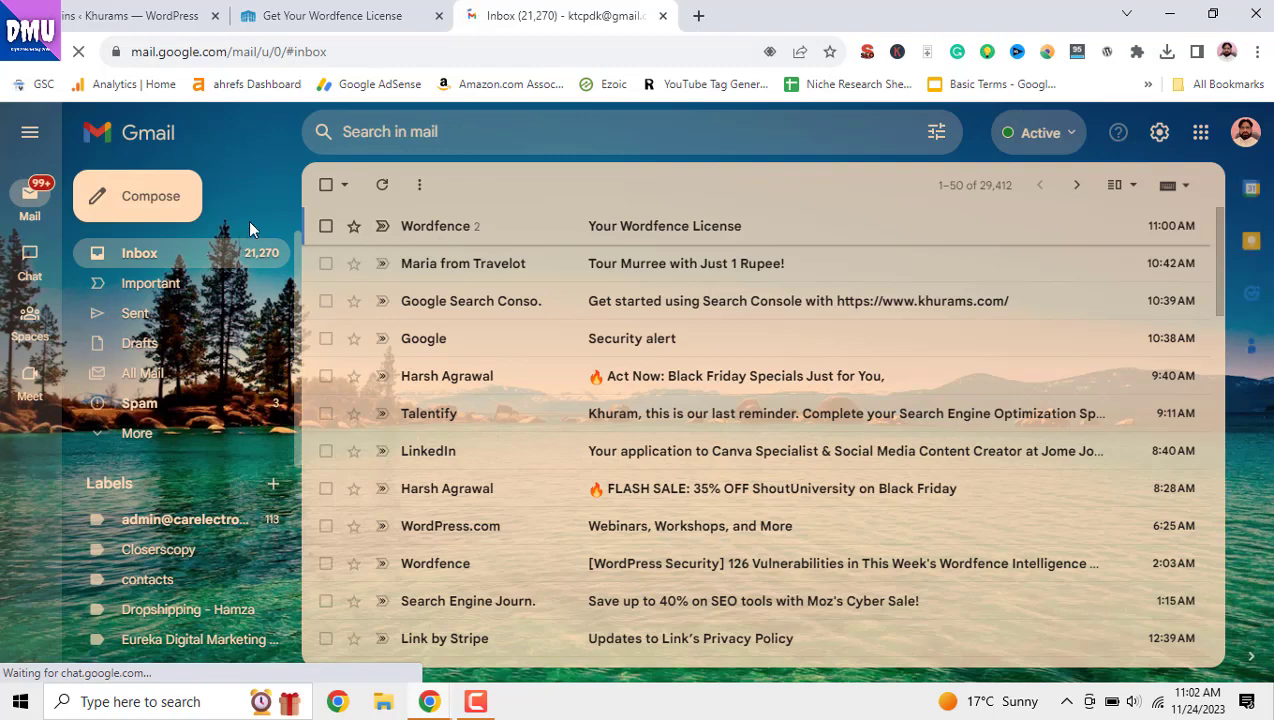
Step: Open the "Your Wordfence License" e-mail and choose automatic license installation for the site
left_click(647, 238)
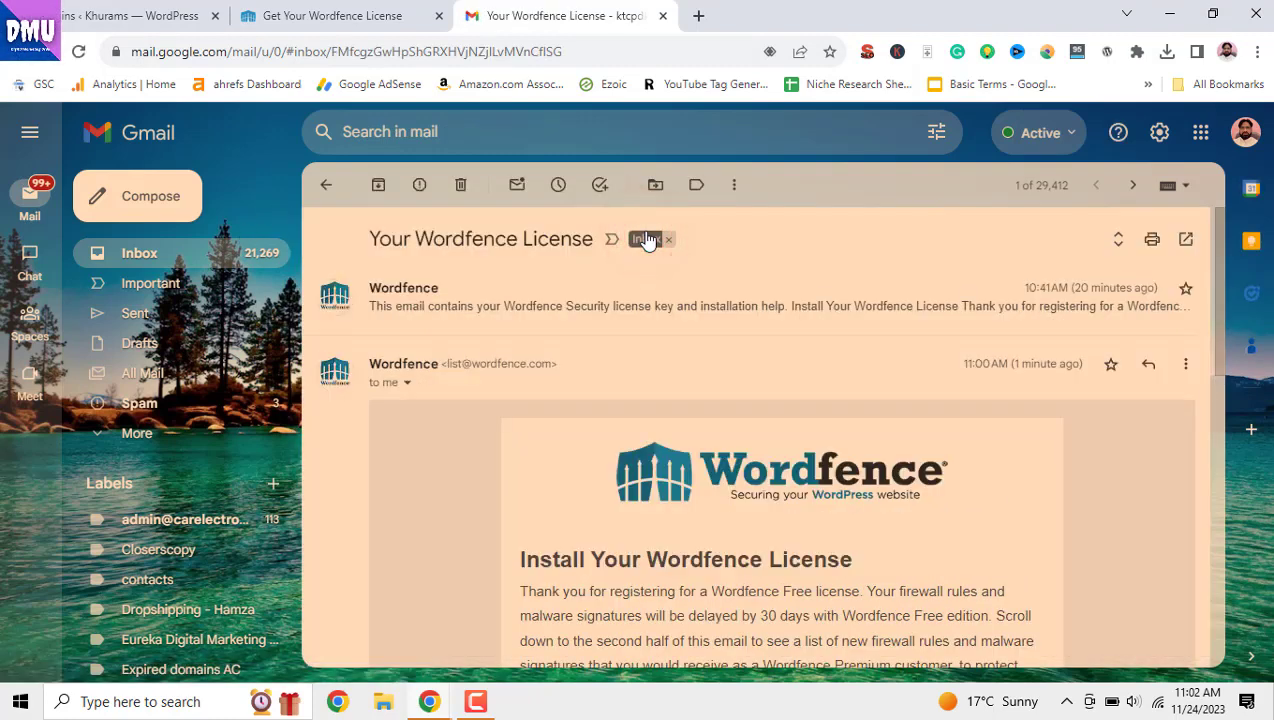
scroll(663, 455, "down", 3)
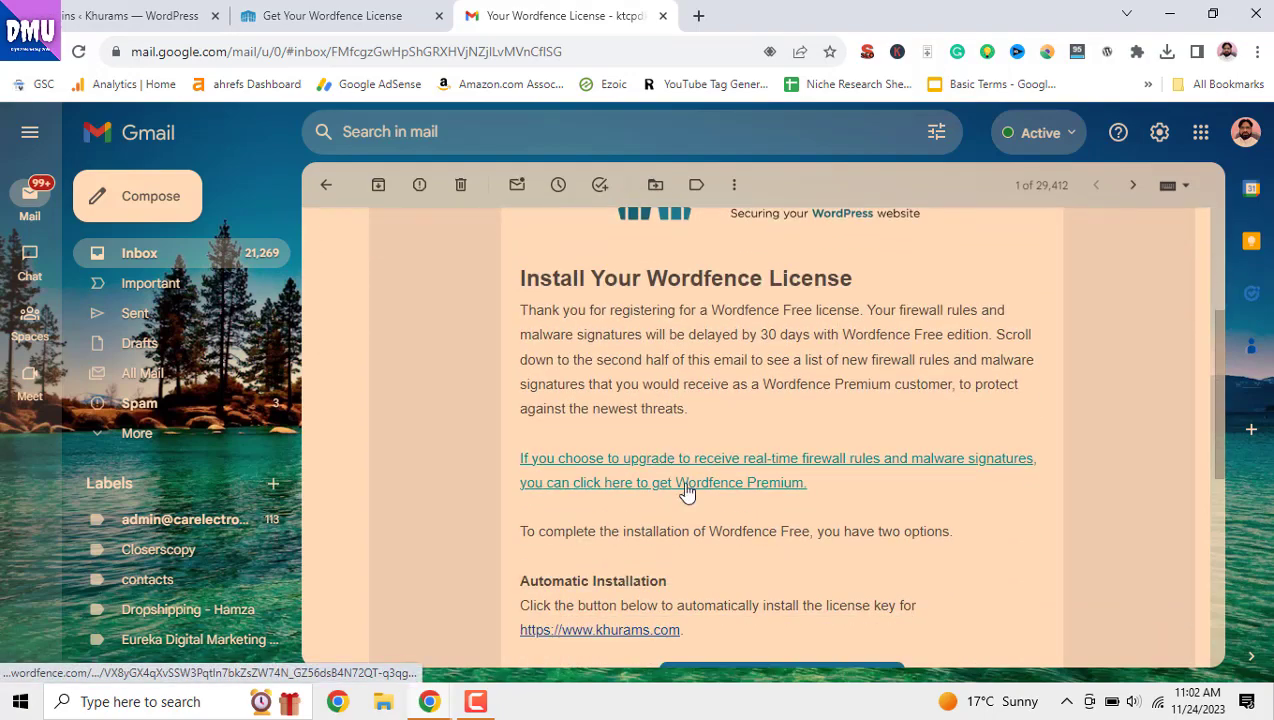
scroll(683, 489, "down", 2)
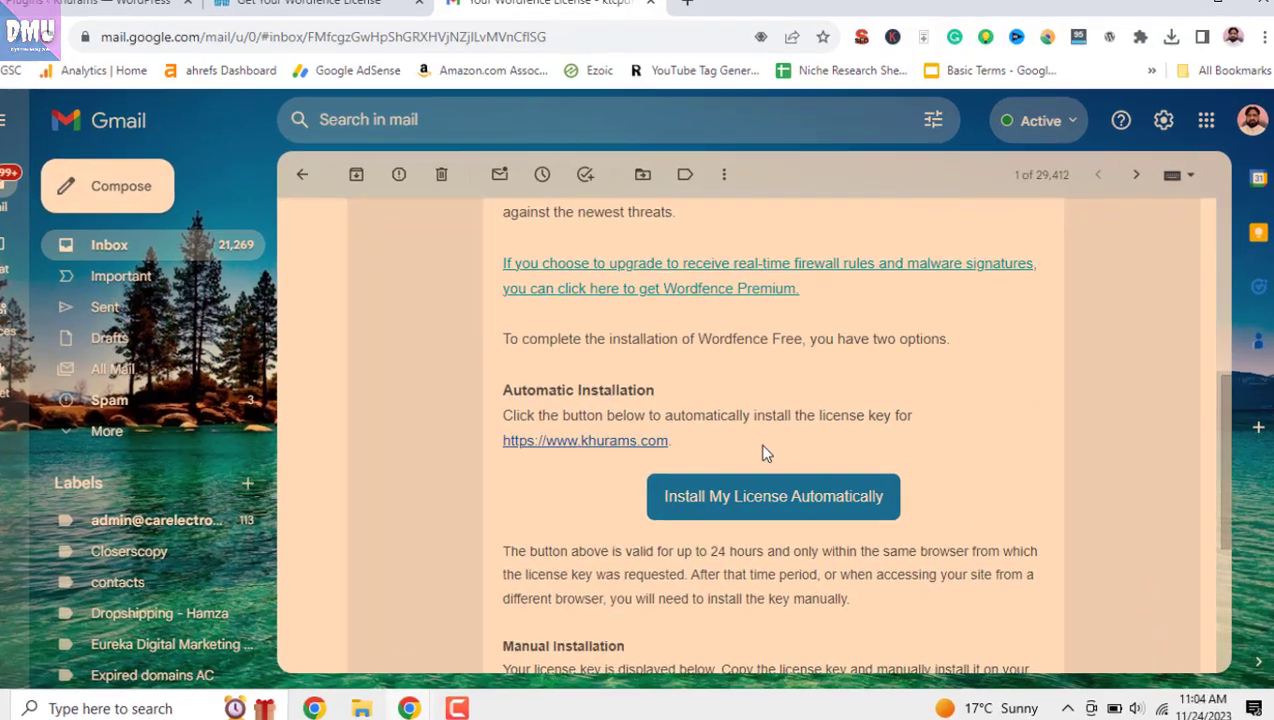
scroll(772, 449, "up", 1)
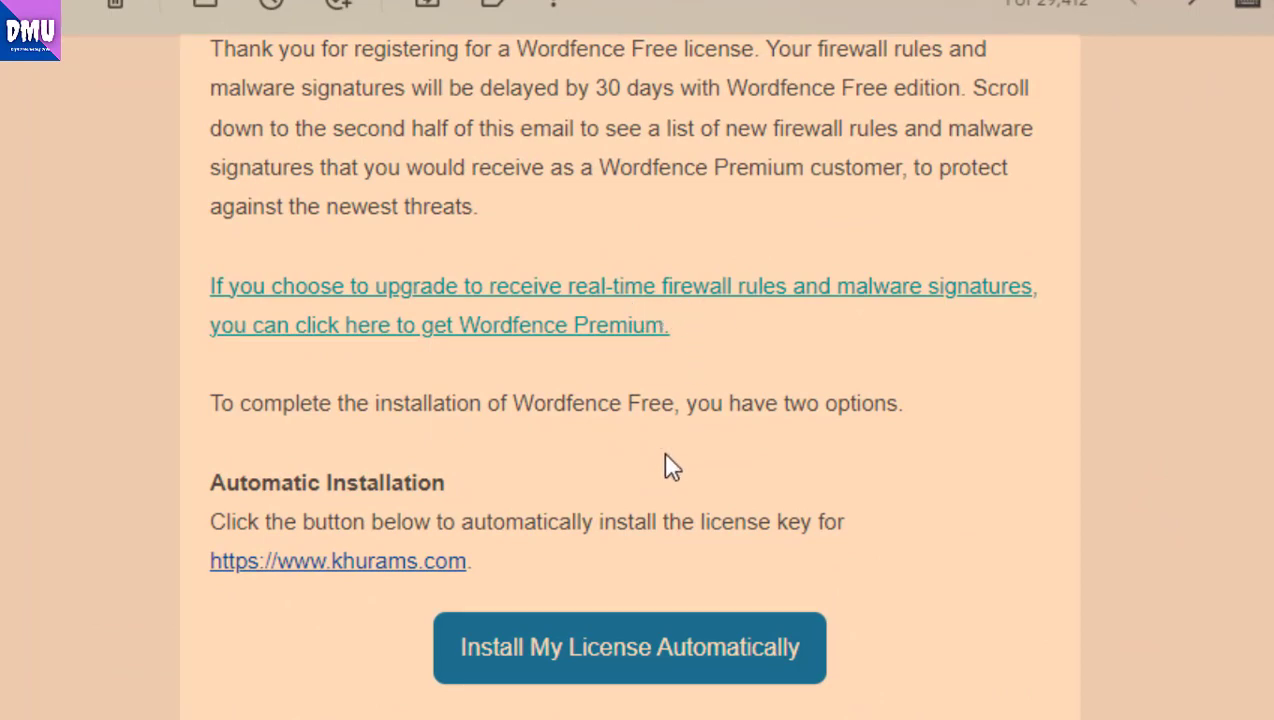
scroll(624, 470, "down", 1)
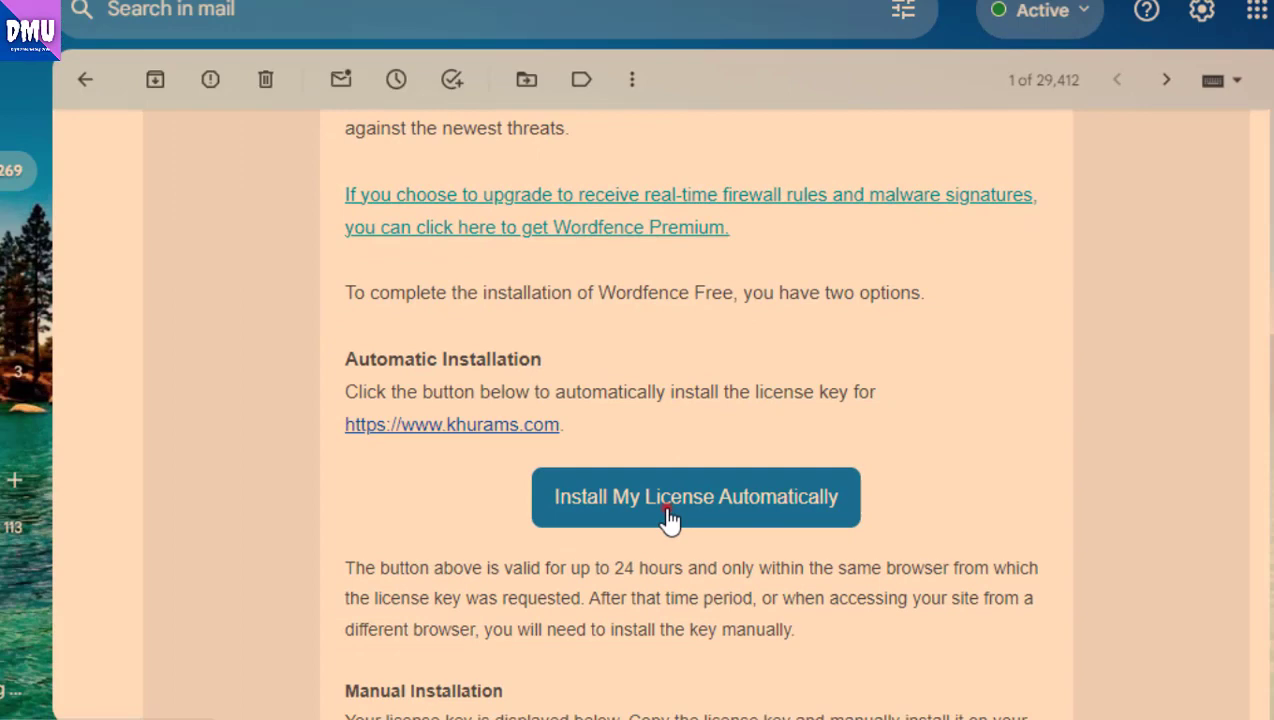
left_click(595, 522)
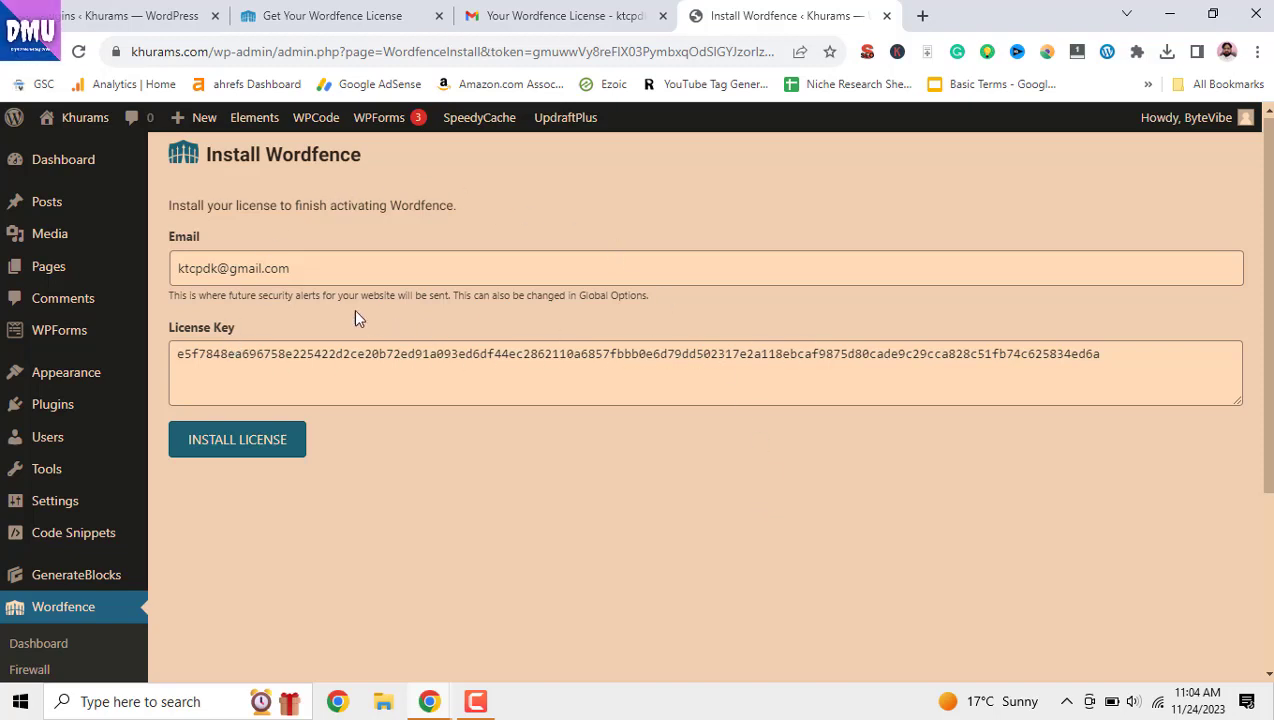
Step: Install the prefilled Wordfence license on the site and continue to the Wordfence dashboard
left_click(295, 443)
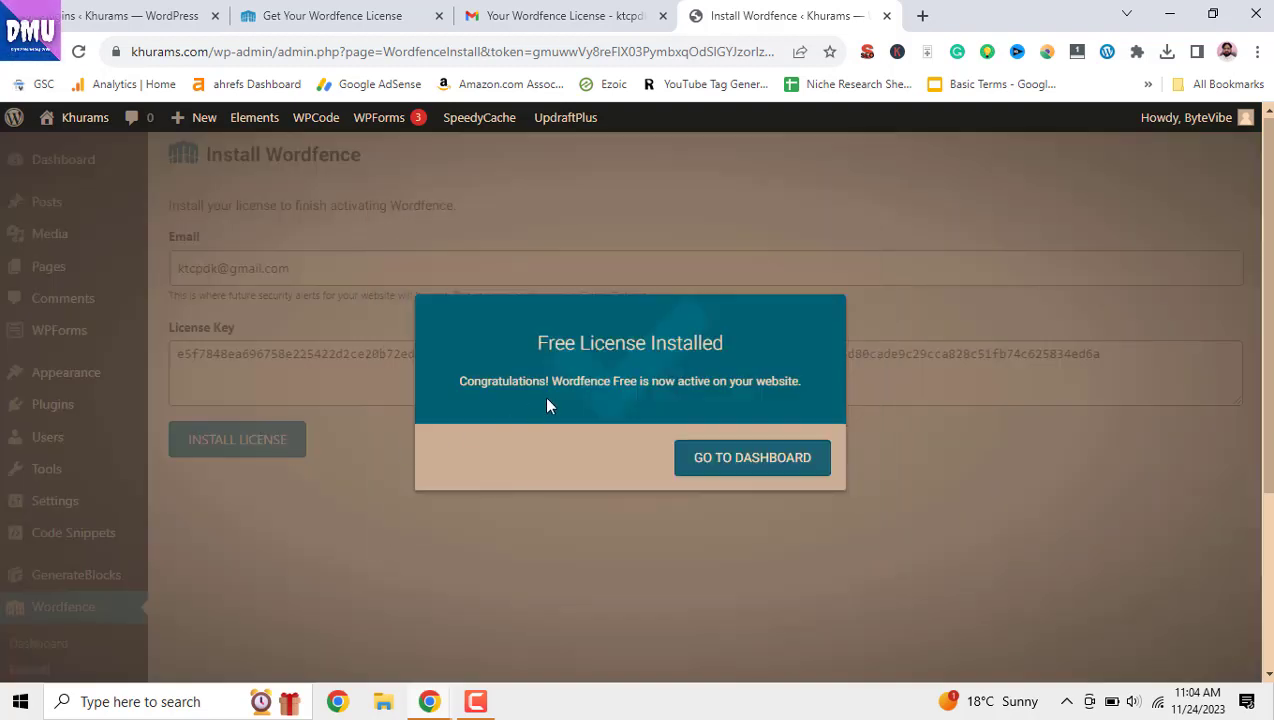
left_click(709, 468)
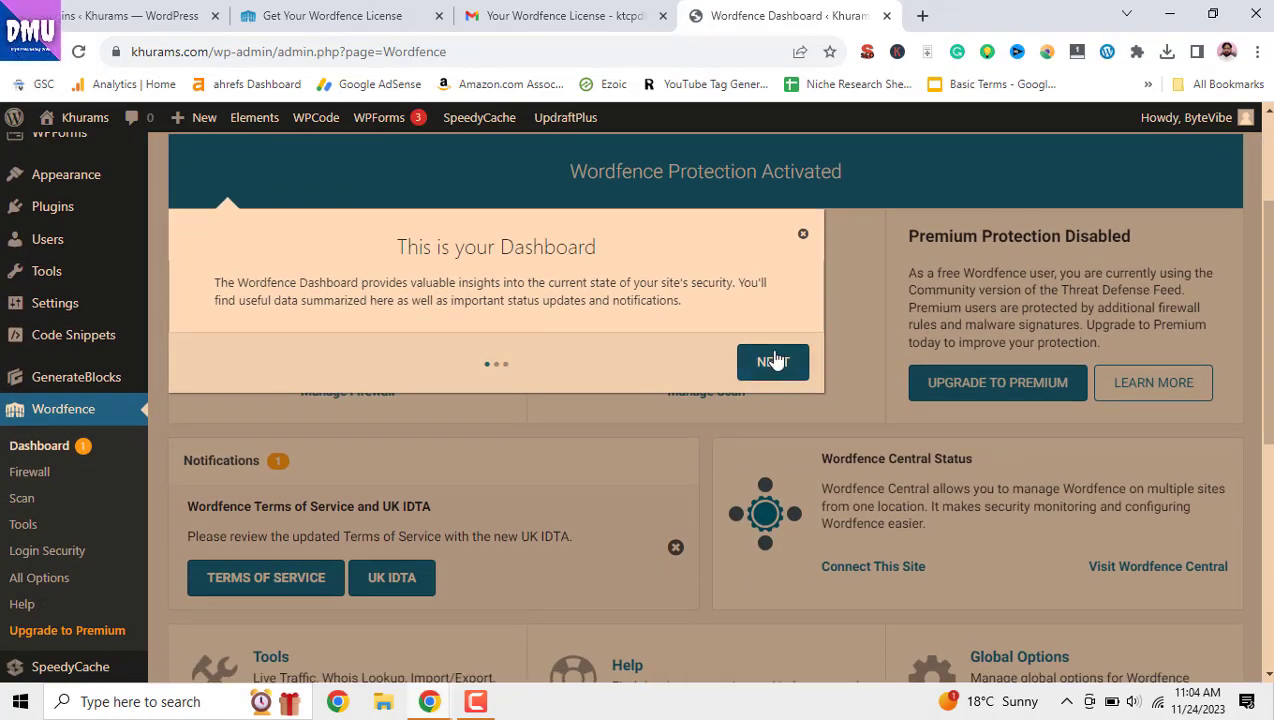
Step: Dismiss the introductory dashboard tour and enable automatic updates for Wordfence
left_click(804, 236)
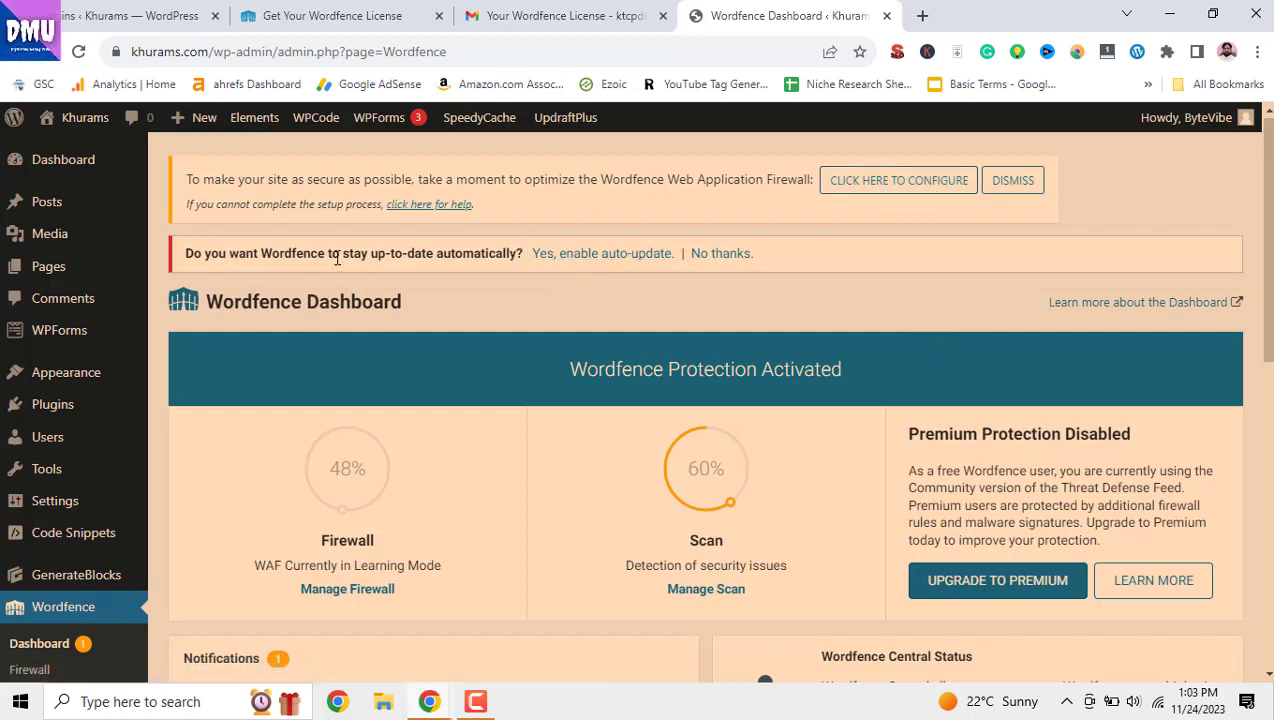
left_click(598, 254)
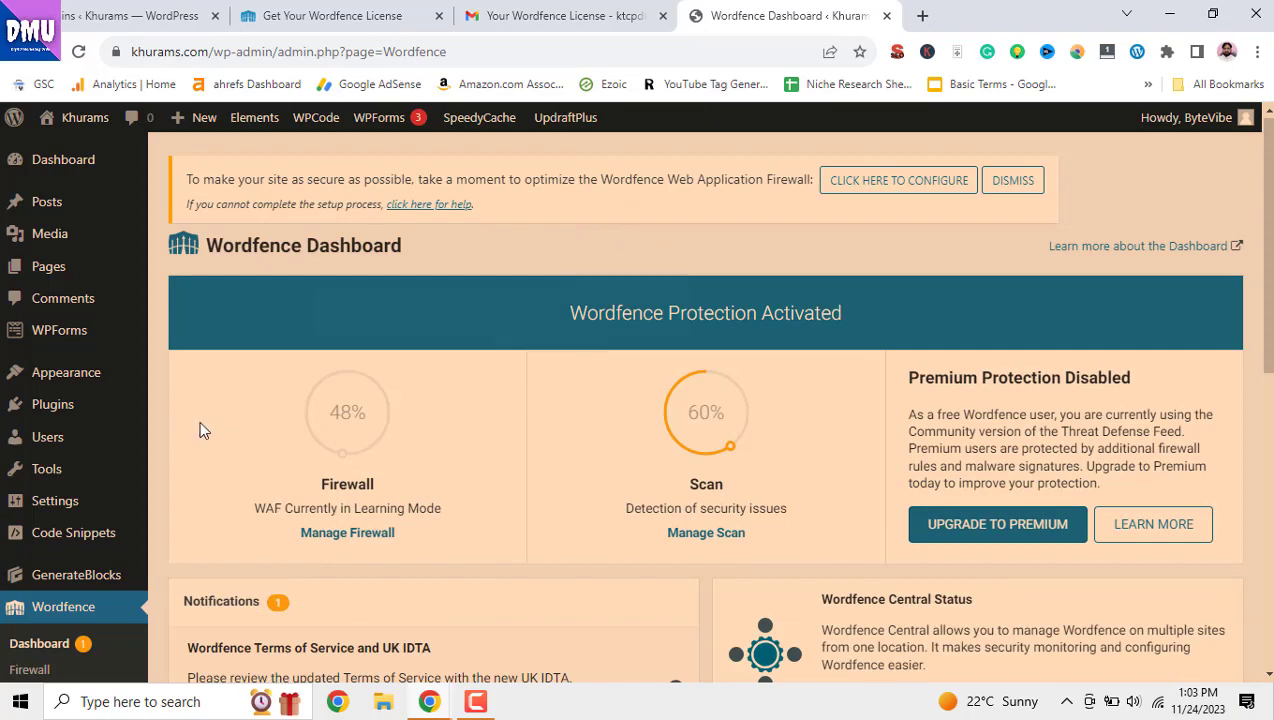
scroll(100, 500, "down", 4)
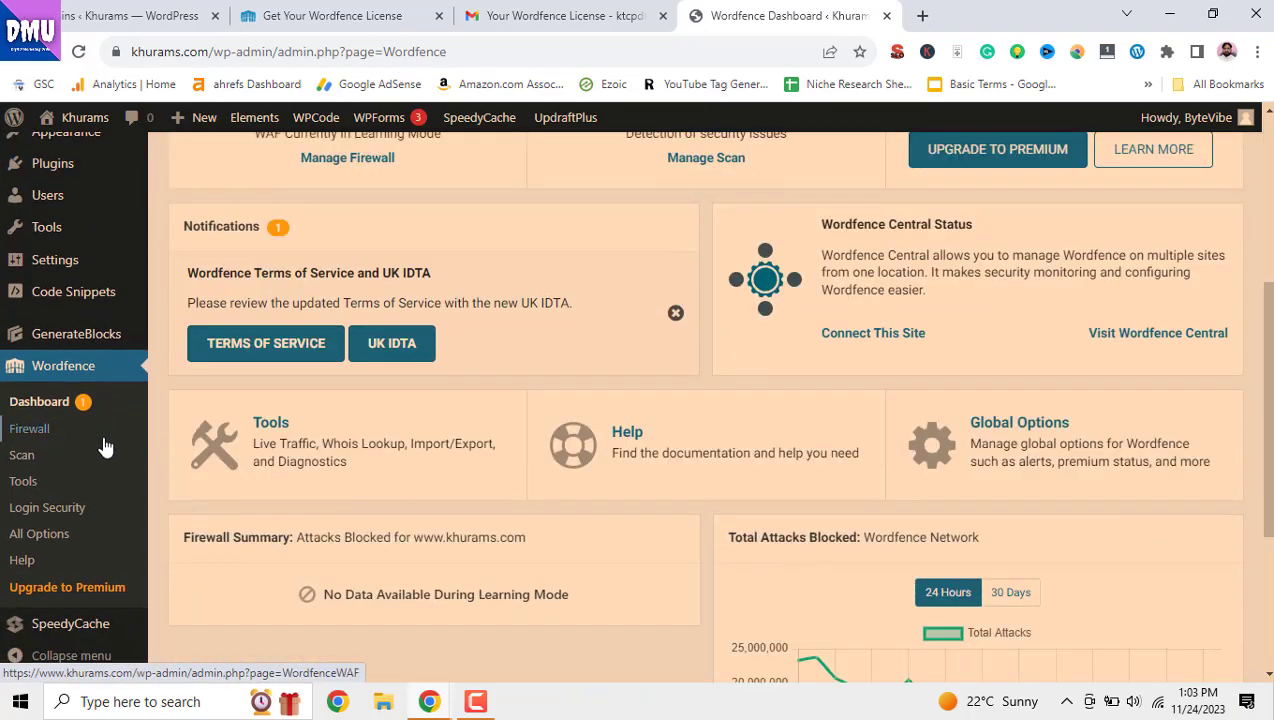
Step: Look over the Wordfence dashboard and dismiss the Terms of Service and UK IDTA notification
scroll(105, 447, "down", 1)
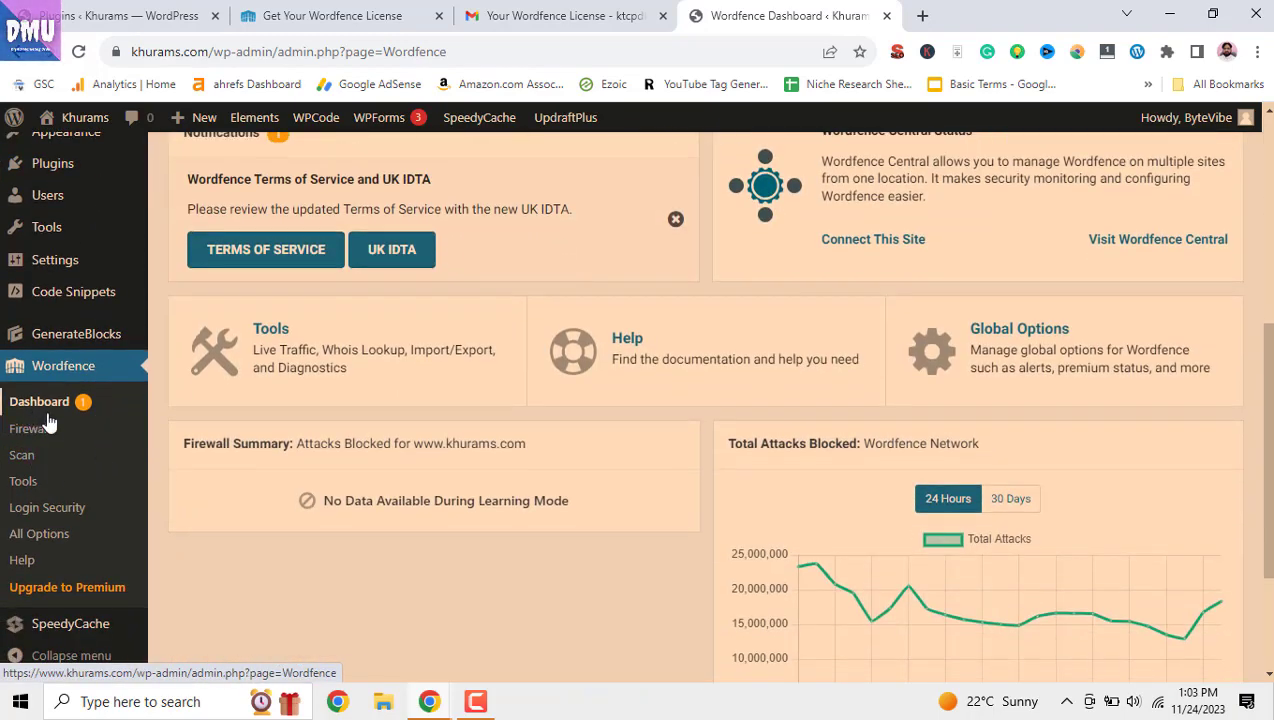
scroll(392, 463, "up", 5)
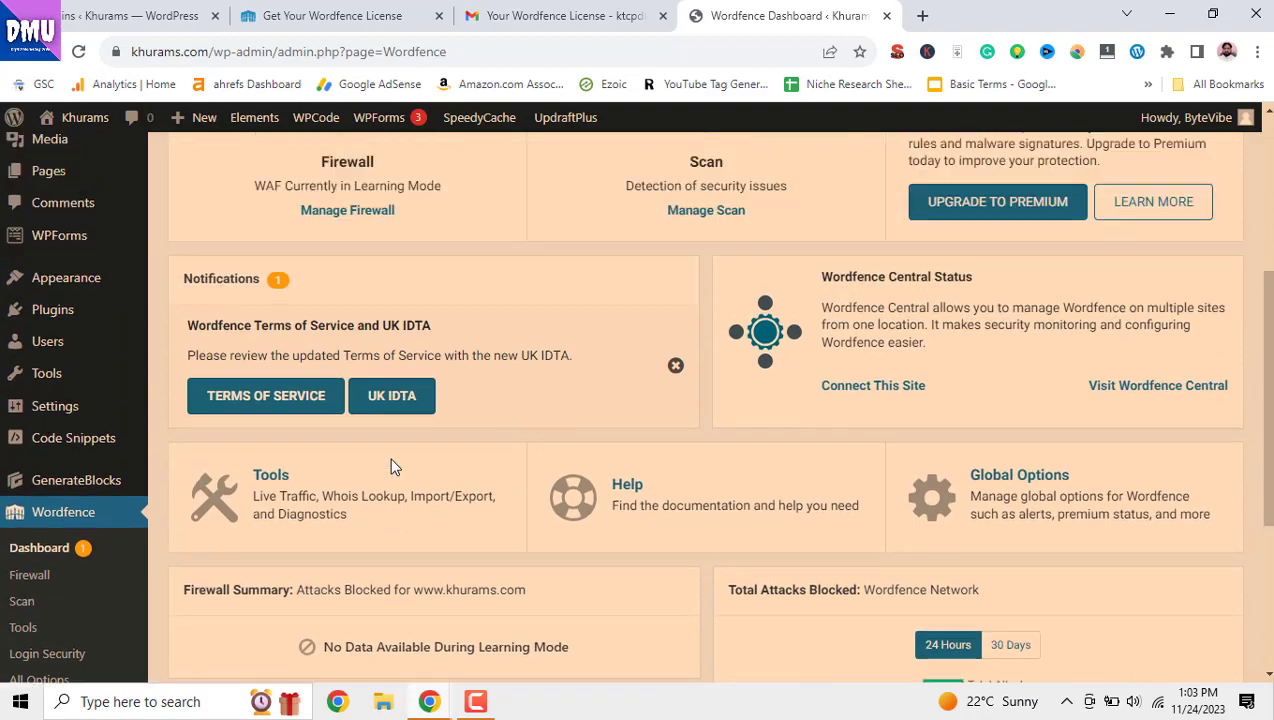
scroll(395, 467, "down", 2)
scroll(395, 467, "down", 3)
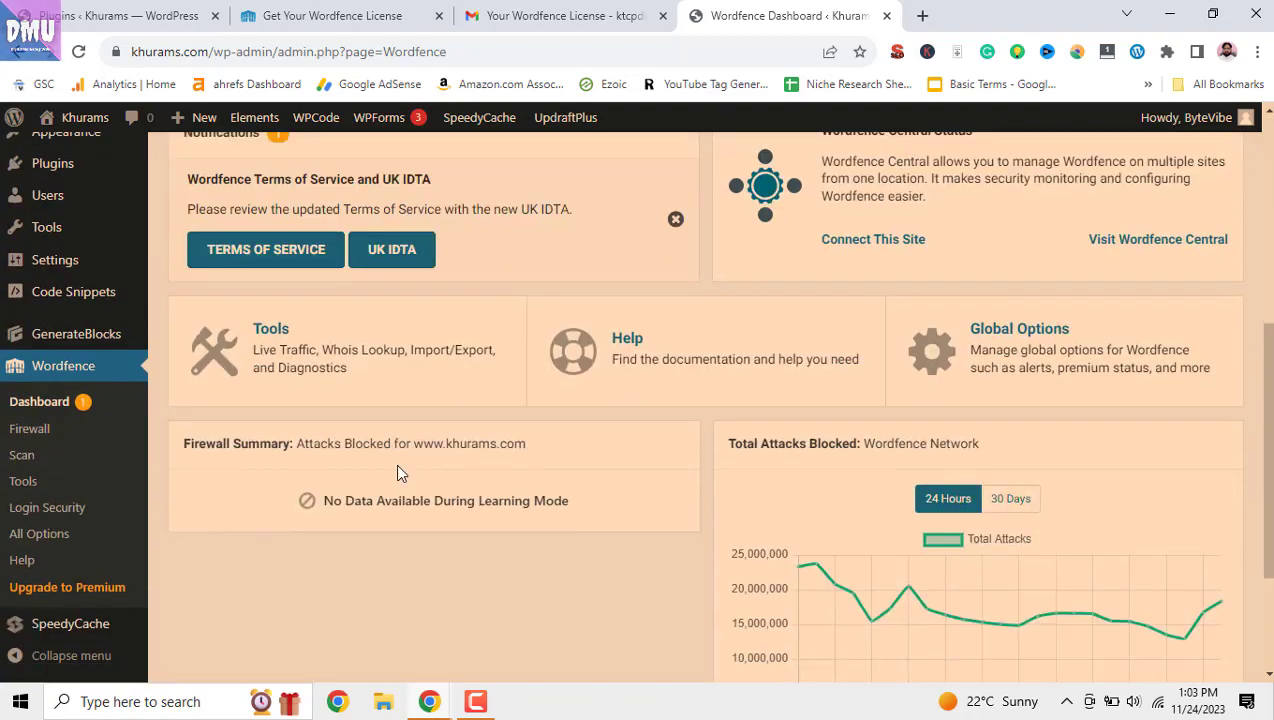
scroll(418, 417, "up", 1)
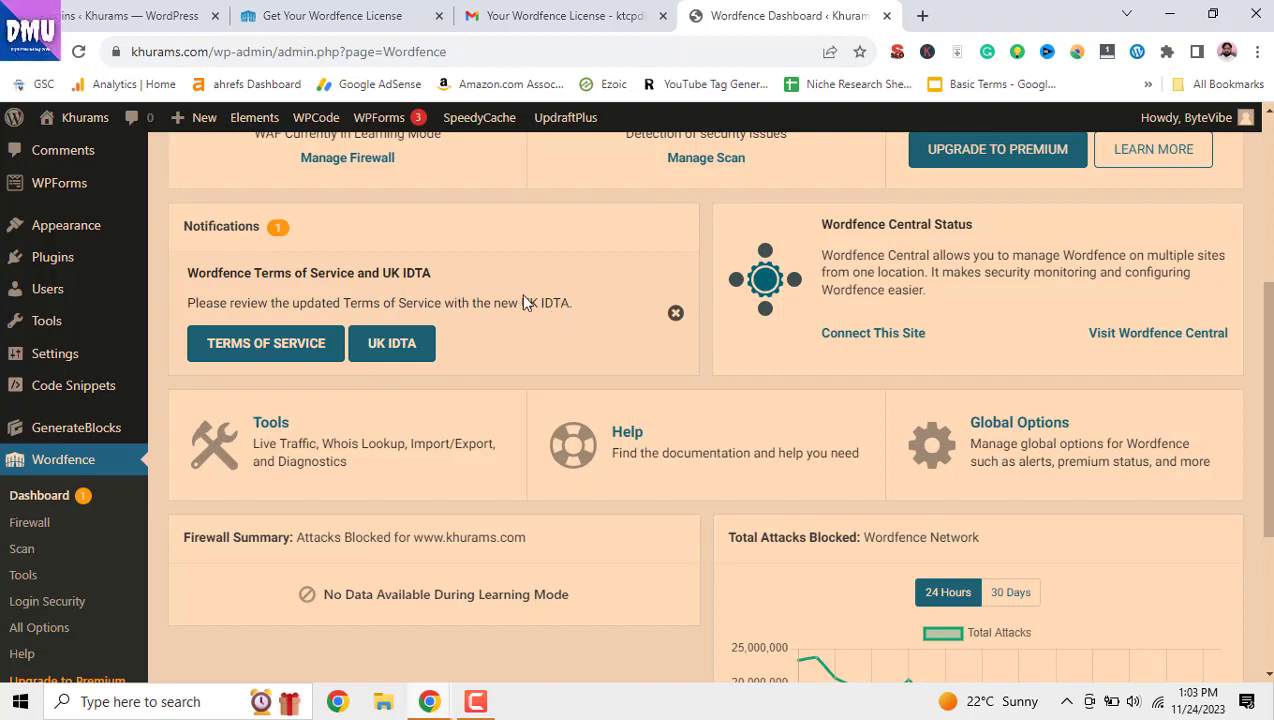
left_click(675, 315)
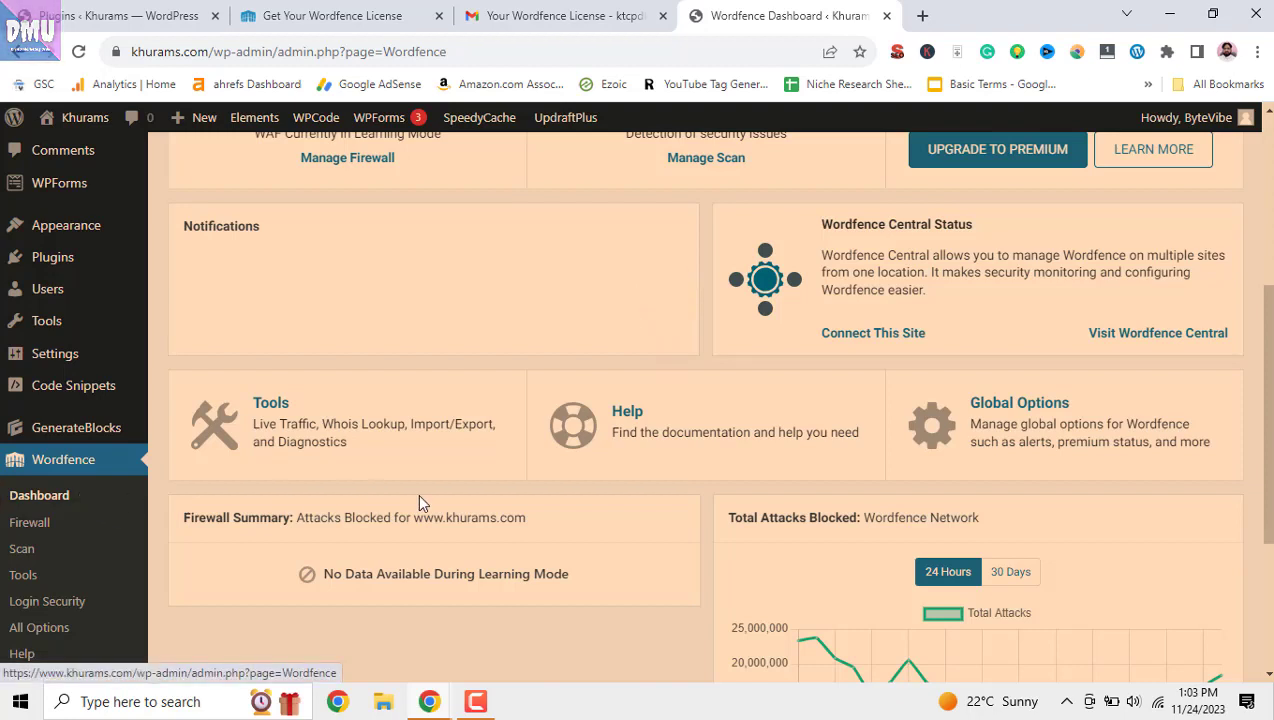
Step: Open the Wordfence Firewall page, dismissing its introductory tour, and review the protection status and blocked-attack summaries
scroll(421, 503, "down", 3)
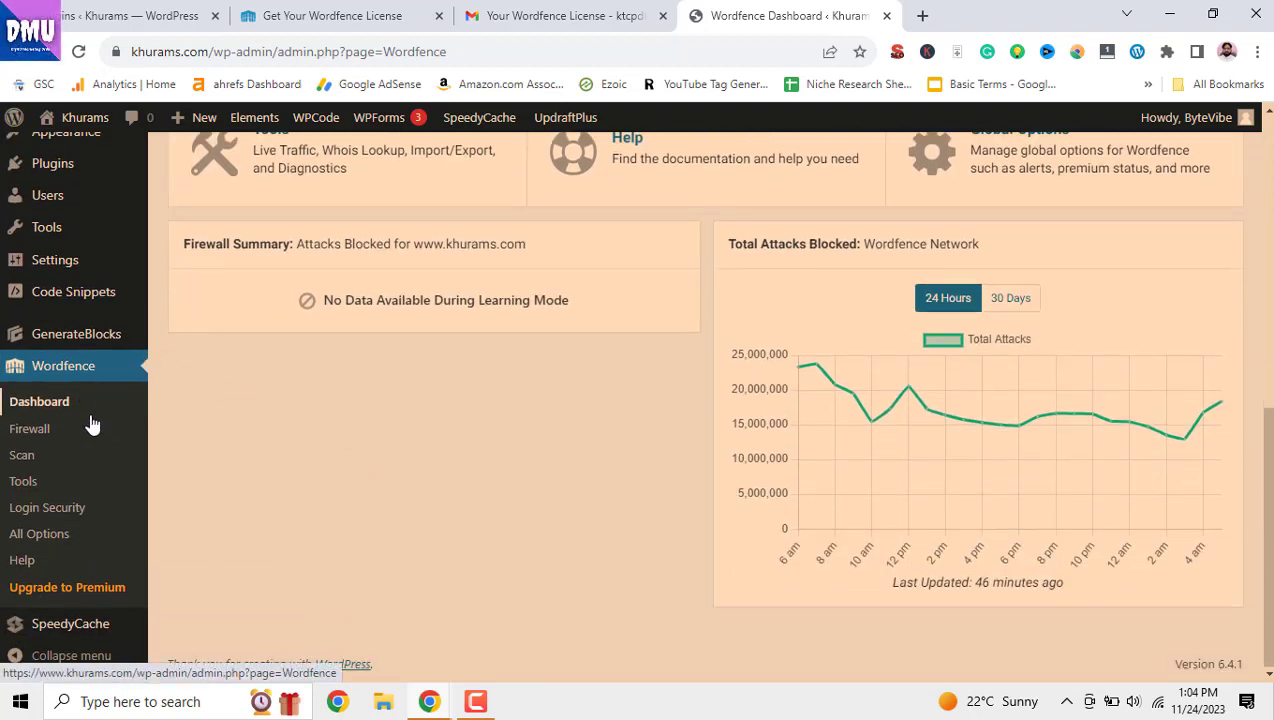
left_click(55, 430)
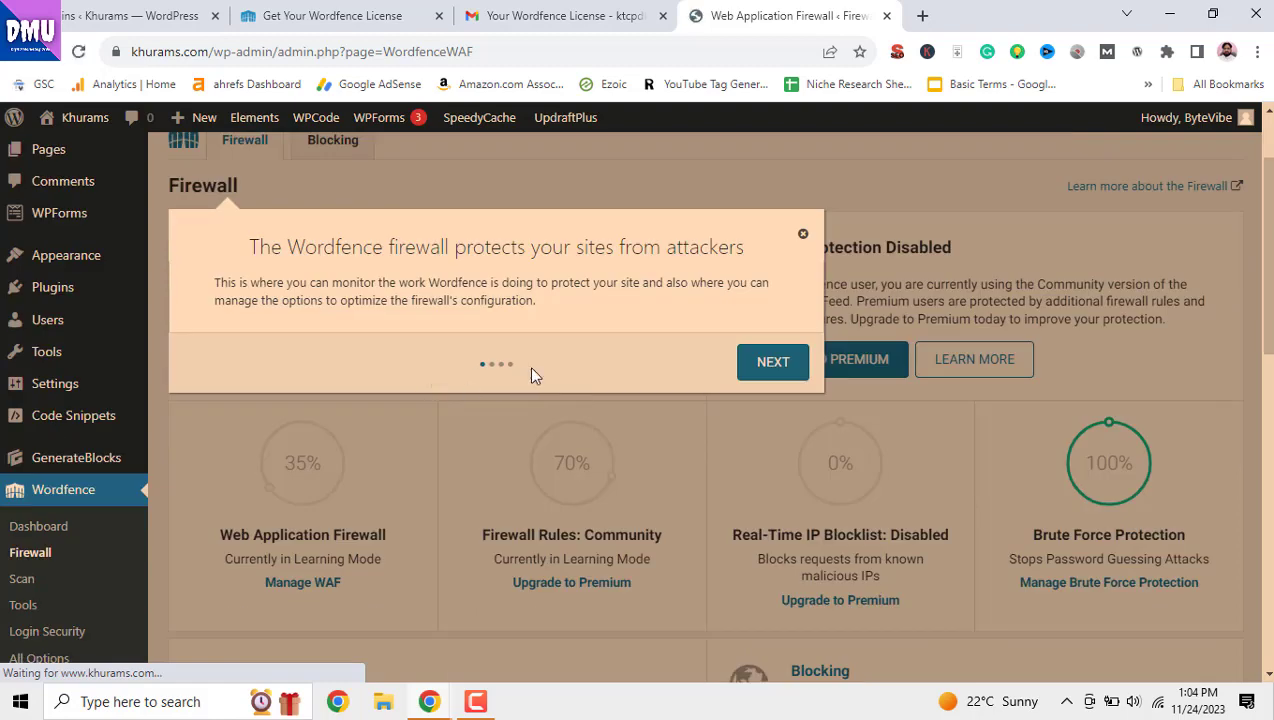
left_click(803, 236)
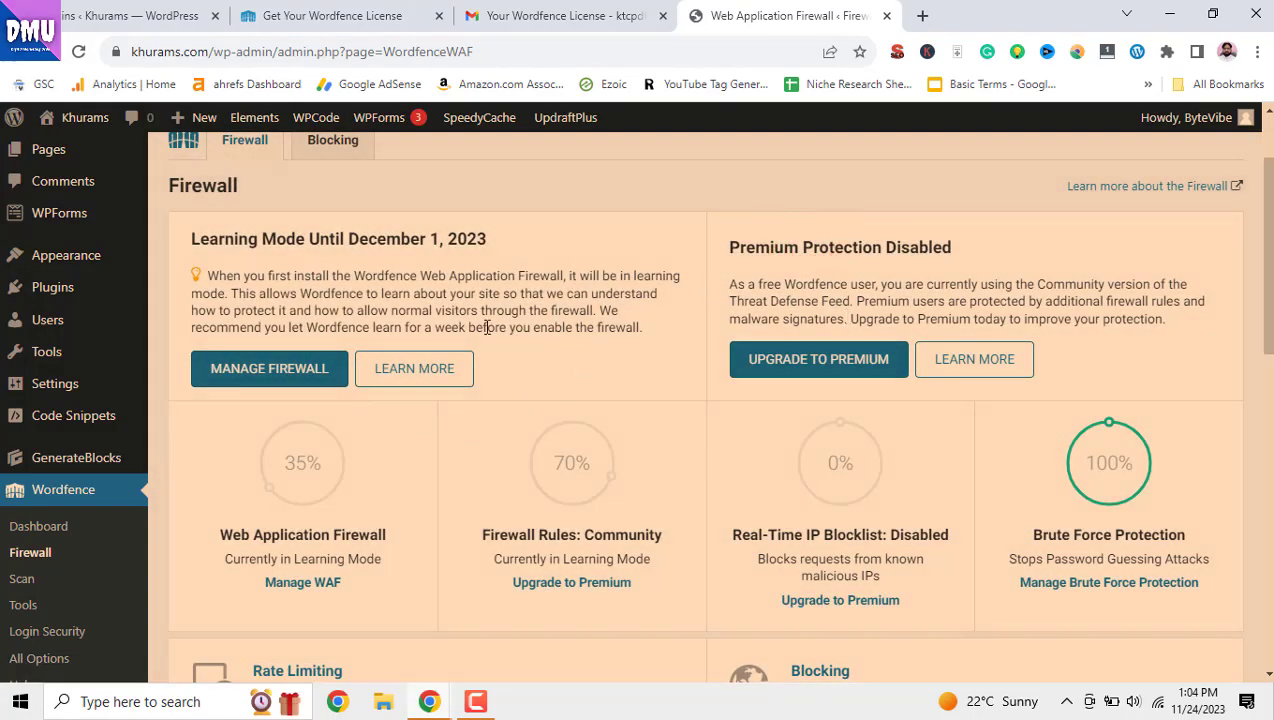
mouse_move(626, 464)
scroll(630, 474, "down", 1)
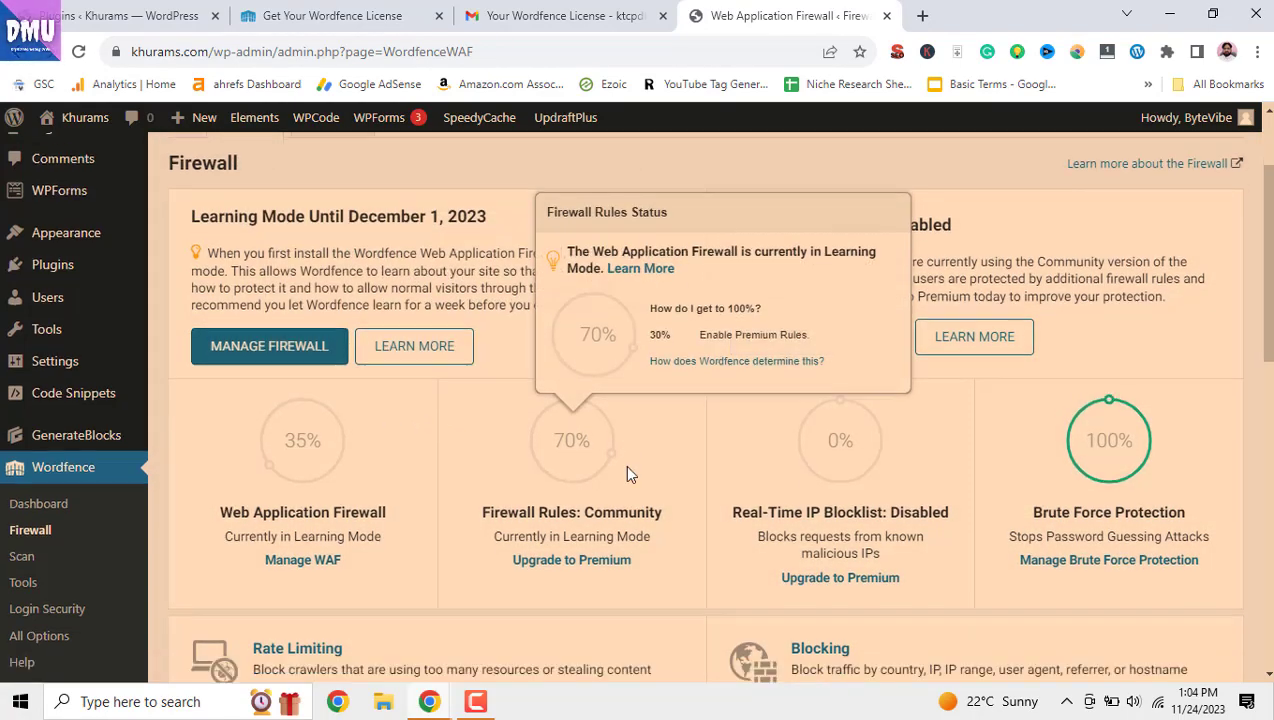
scroll(627, 466, "down", 5)
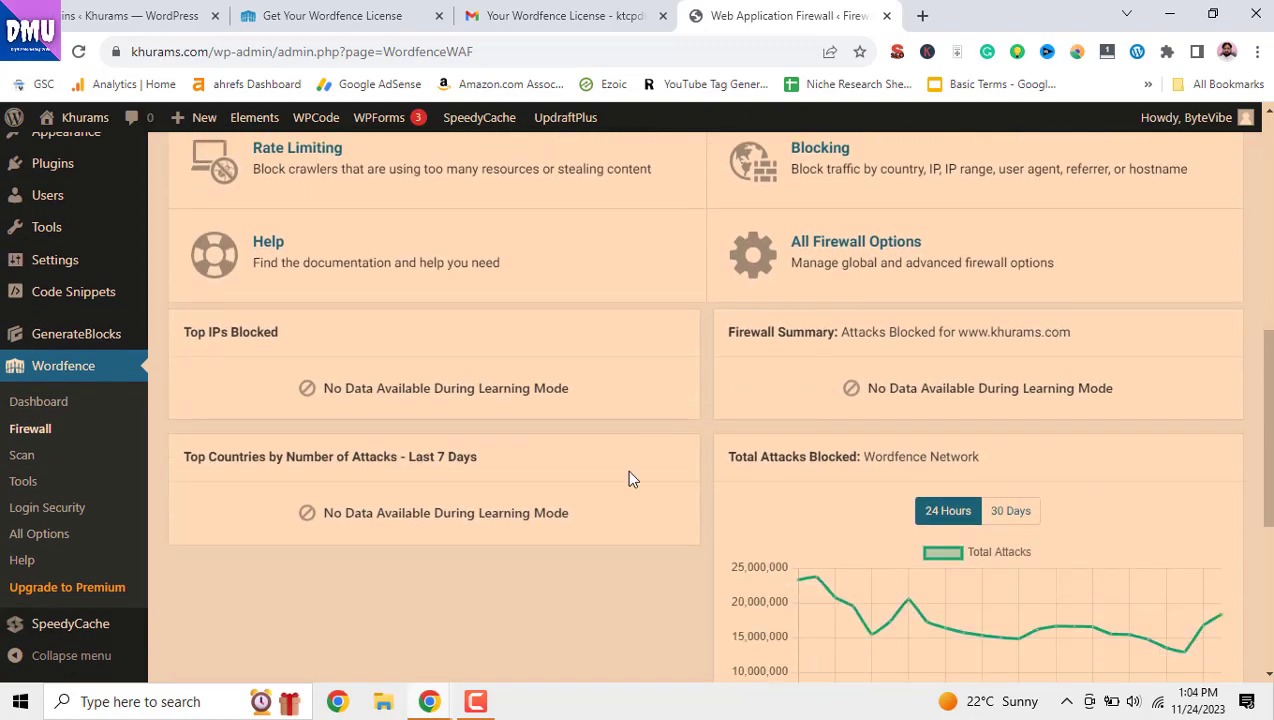
scroll(628, 478, "down", 3)
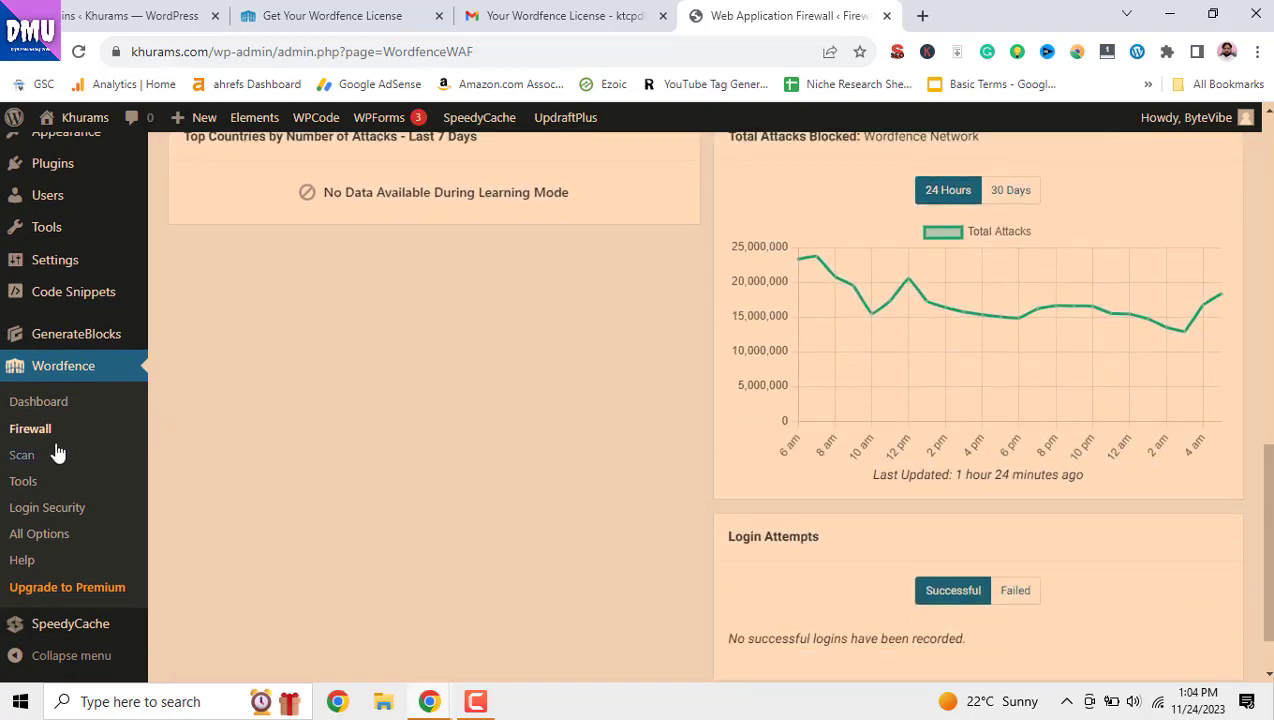
Step: Open the Wordfence Scan page, dismissing its introductory tour, and review the scan status, stages and results
left_click(24, 456)
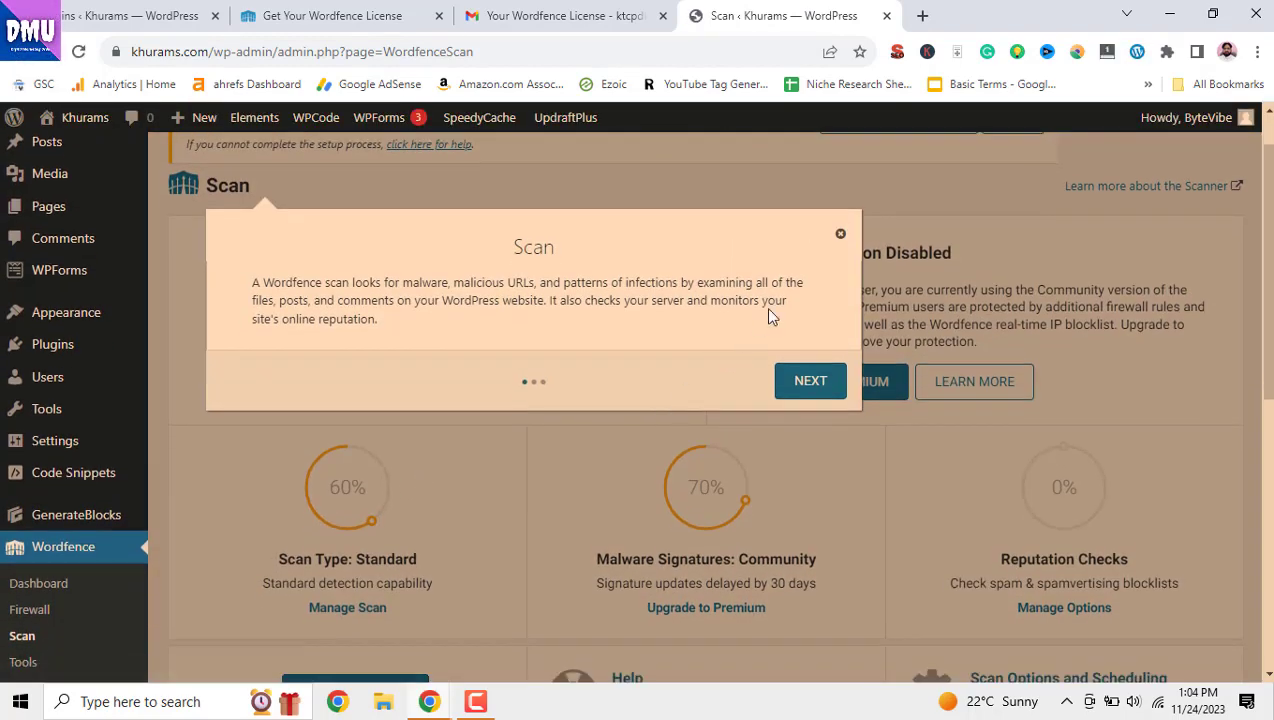
left_click(840, 234)
scroll(711, 398, "down", 3)
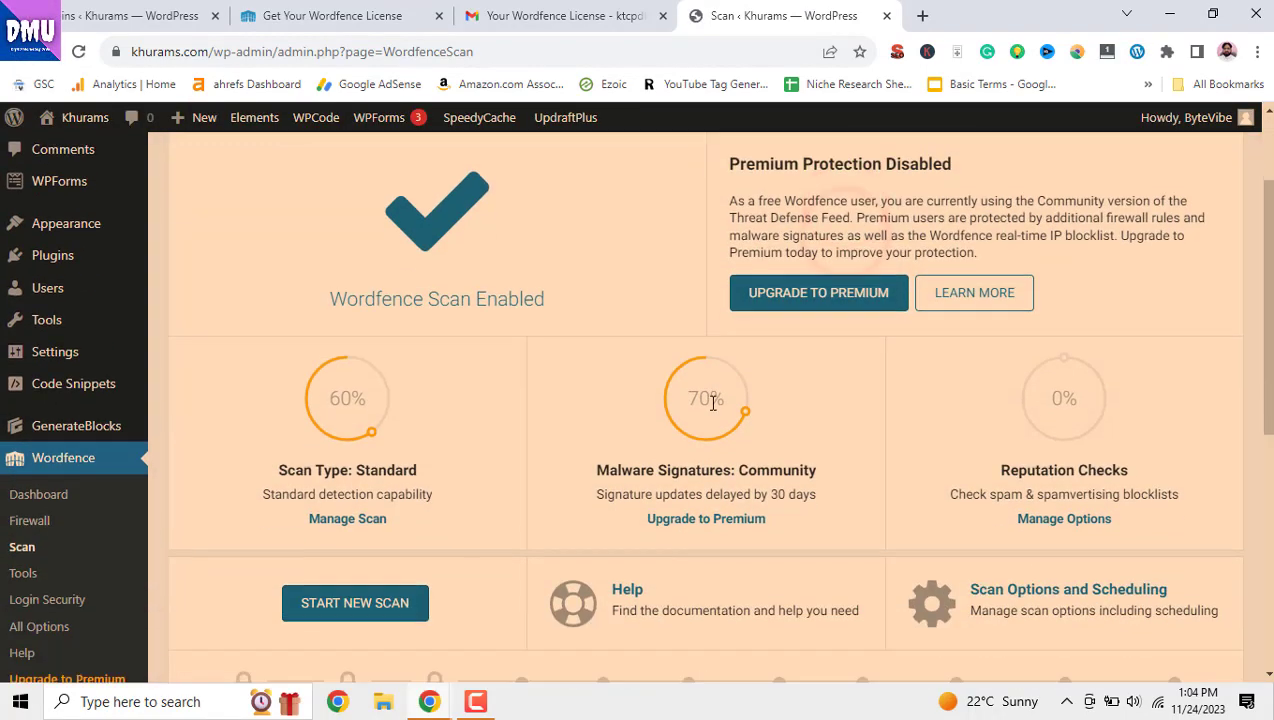
scroll(711, 420, "down", 1)
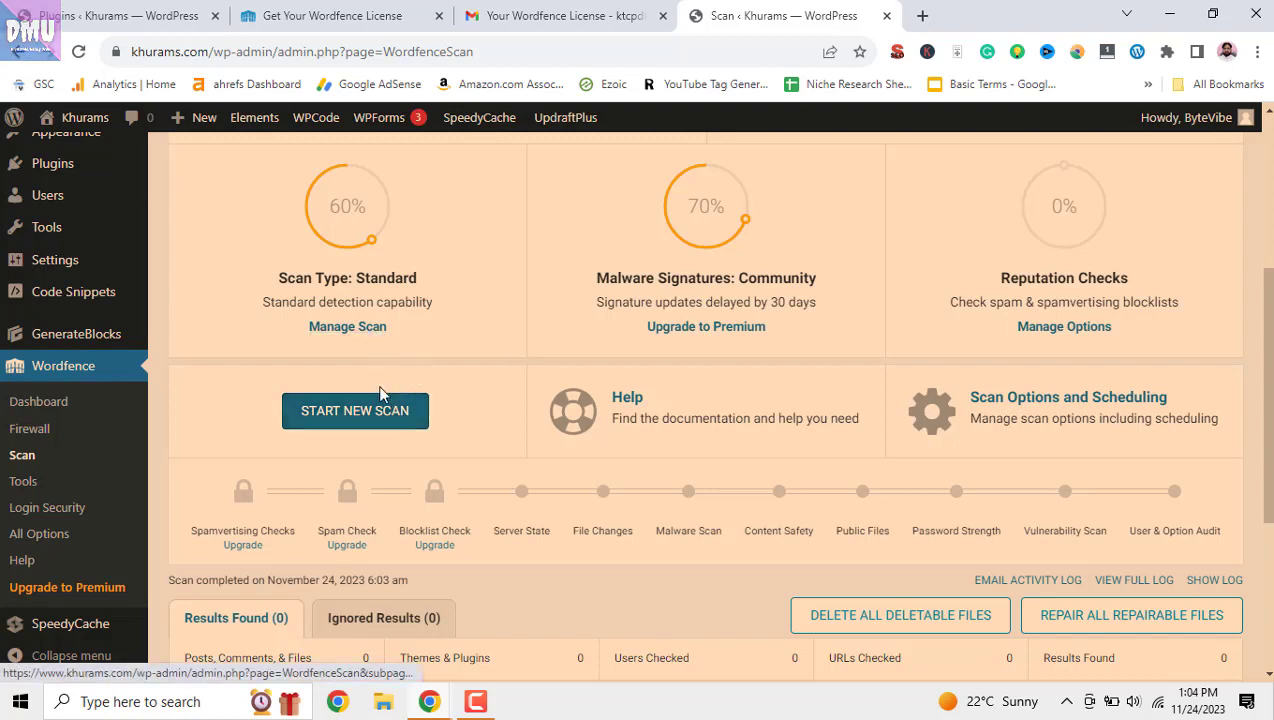
scroll(500, 480, "down", 2)
scroll(500, 480, "down", 1)
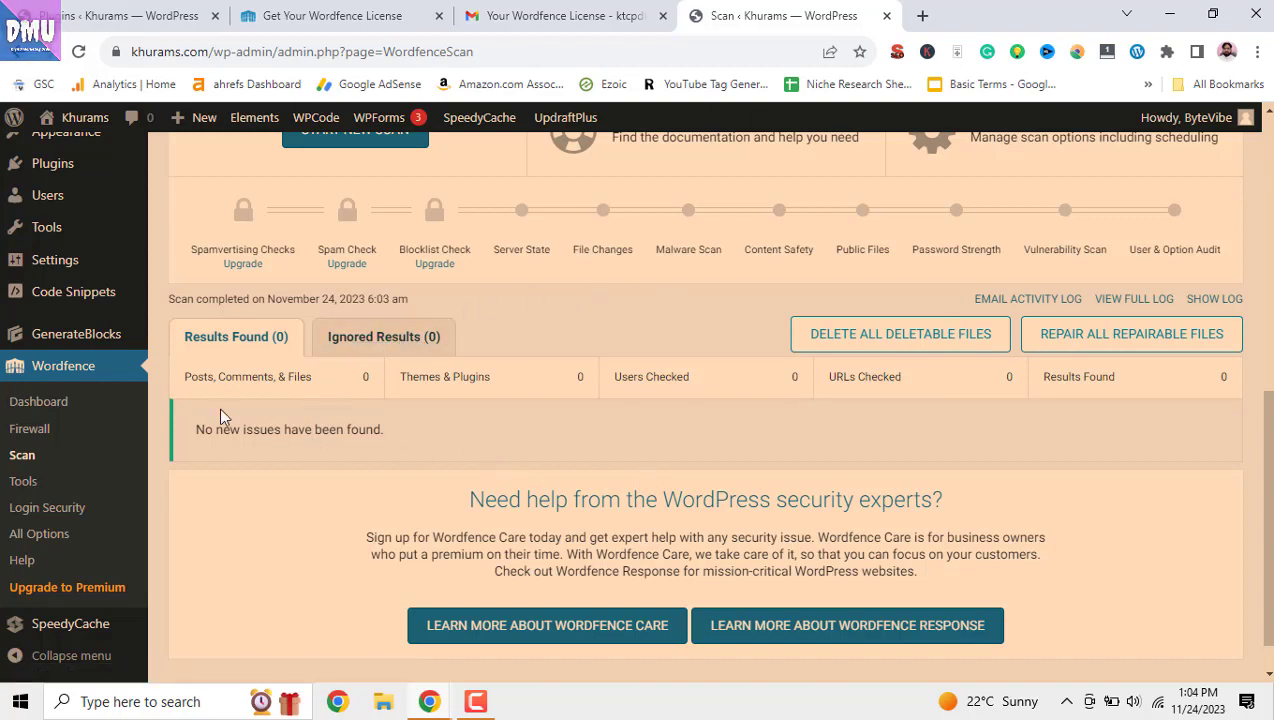
Step: Open the Live Traffic view of the Wordfence tools, dismissing its introduction, and review the logged requests
left_click(30, 487)
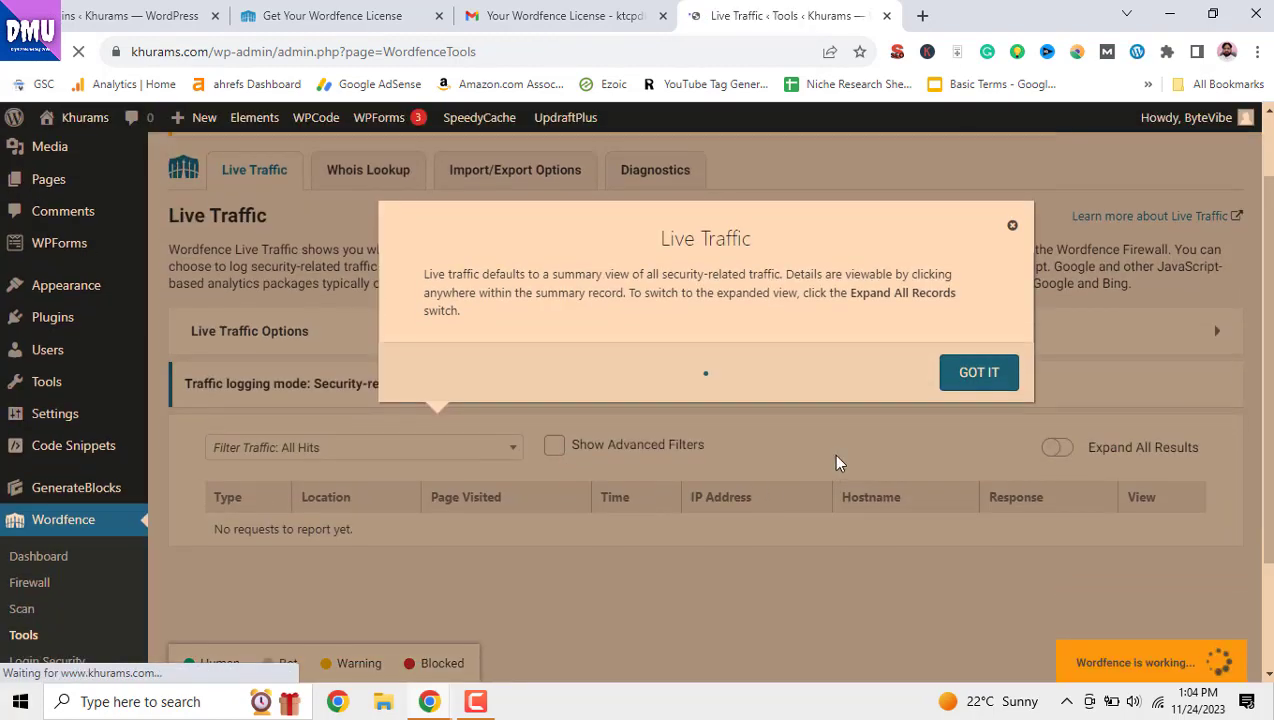
left_click(1012, 225)
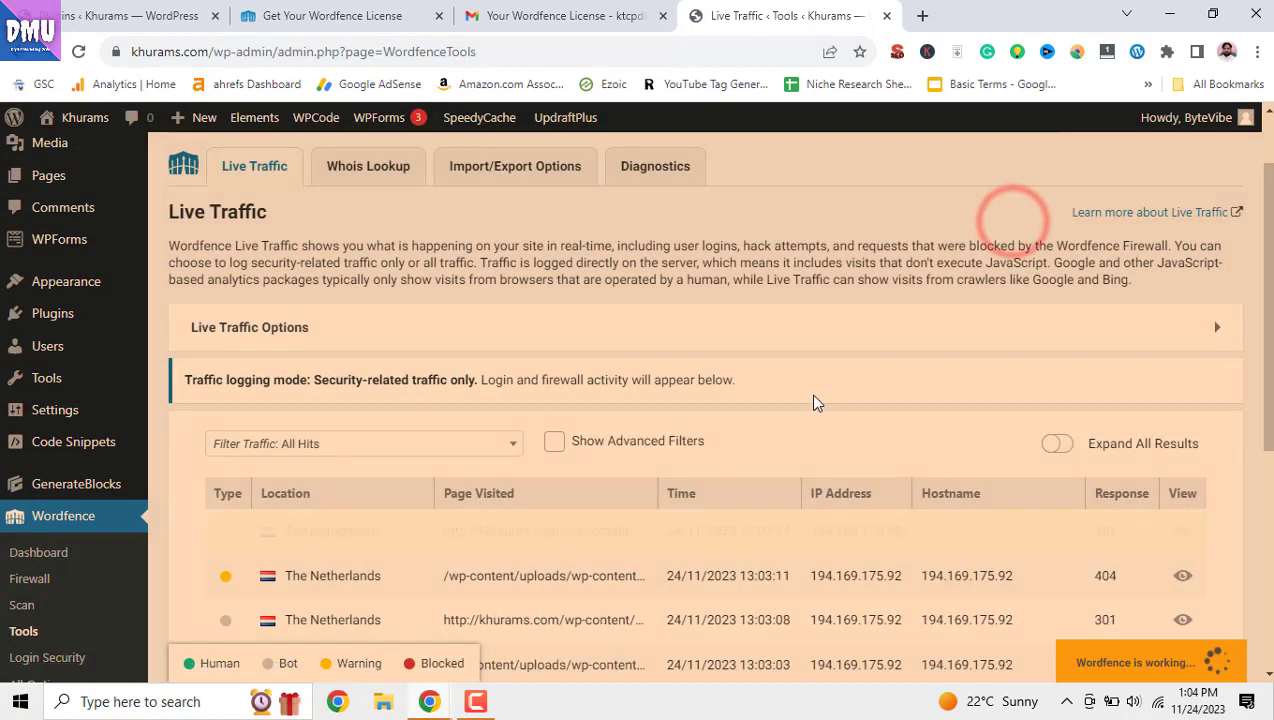
scroll(810, 410, "down", 1)
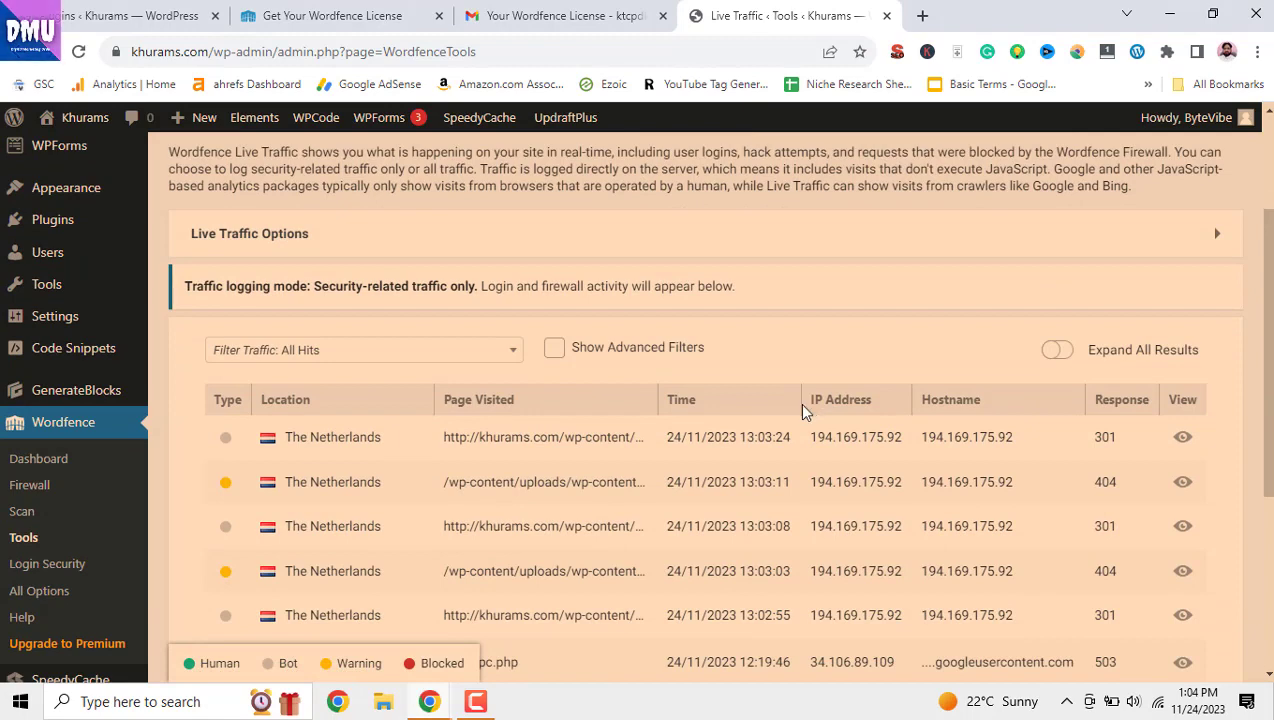
scroll(786, 424, "up", 1)
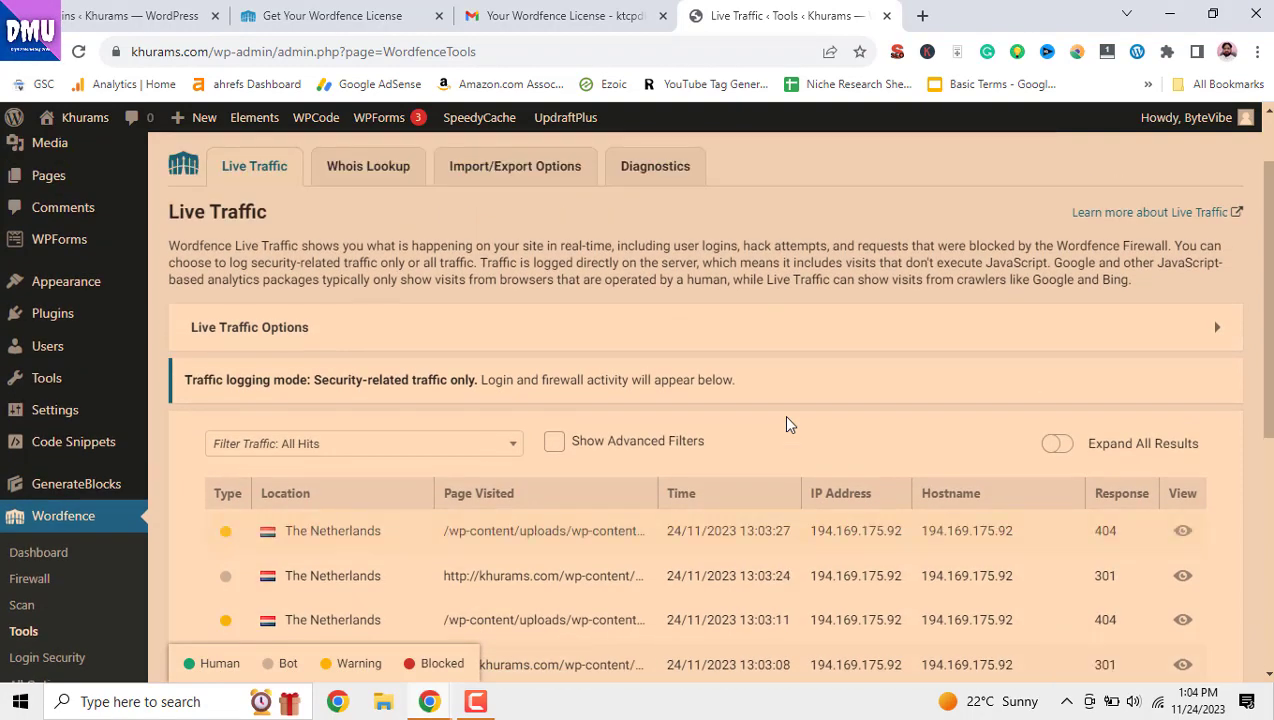
scroll(786, 424, "up", 1)
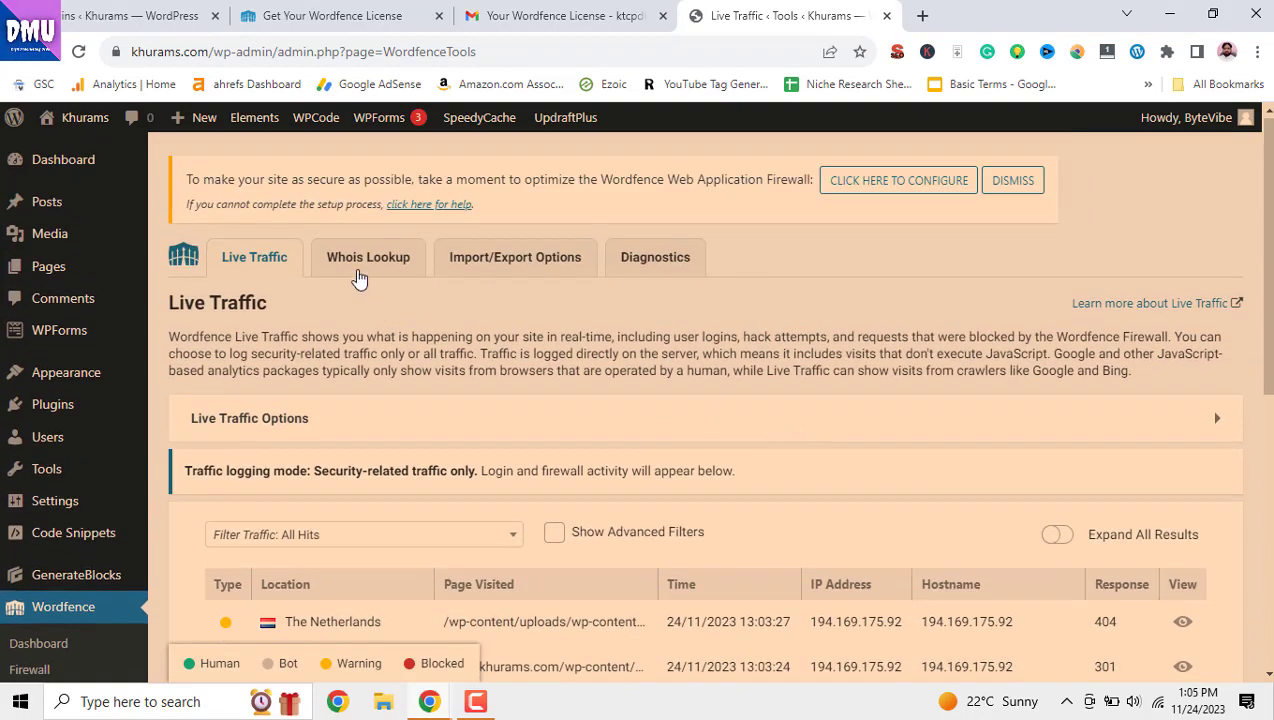
Step: Look through the Whois Lookup, Import/Export Options and Diagnostics pages of the Wordfence tools
left_click(360, 274)
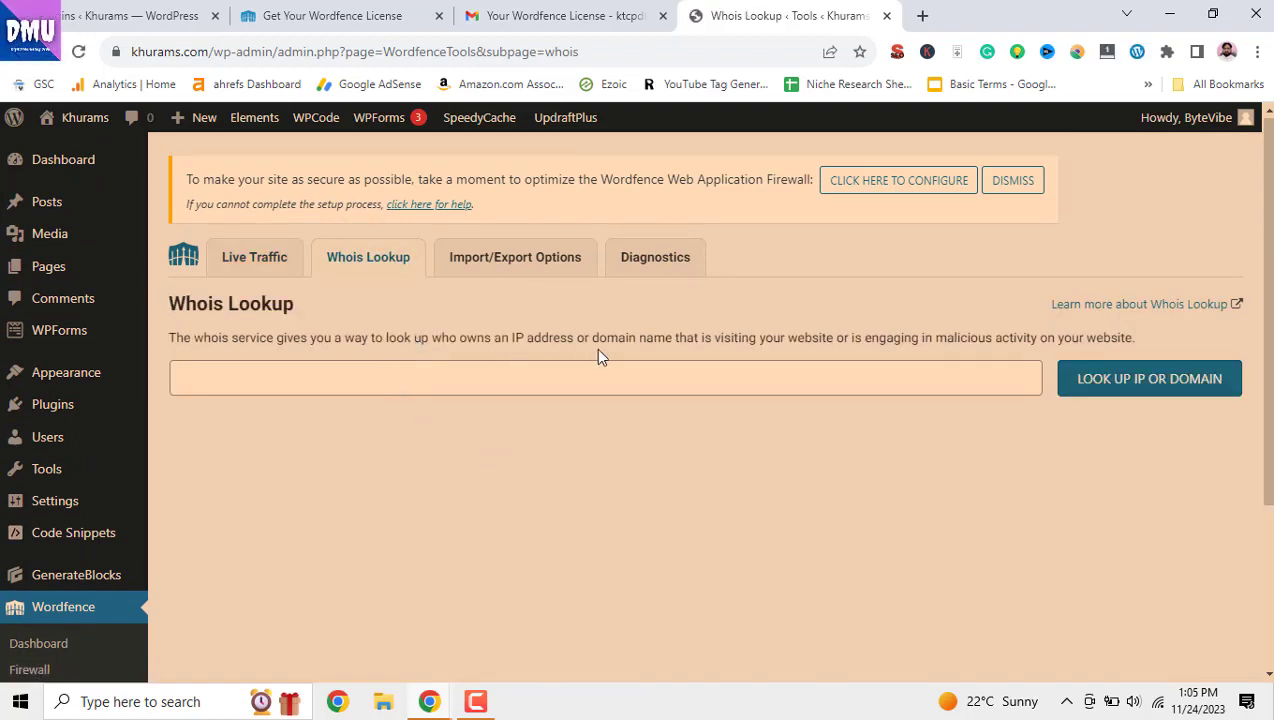
left_click(527, 257)
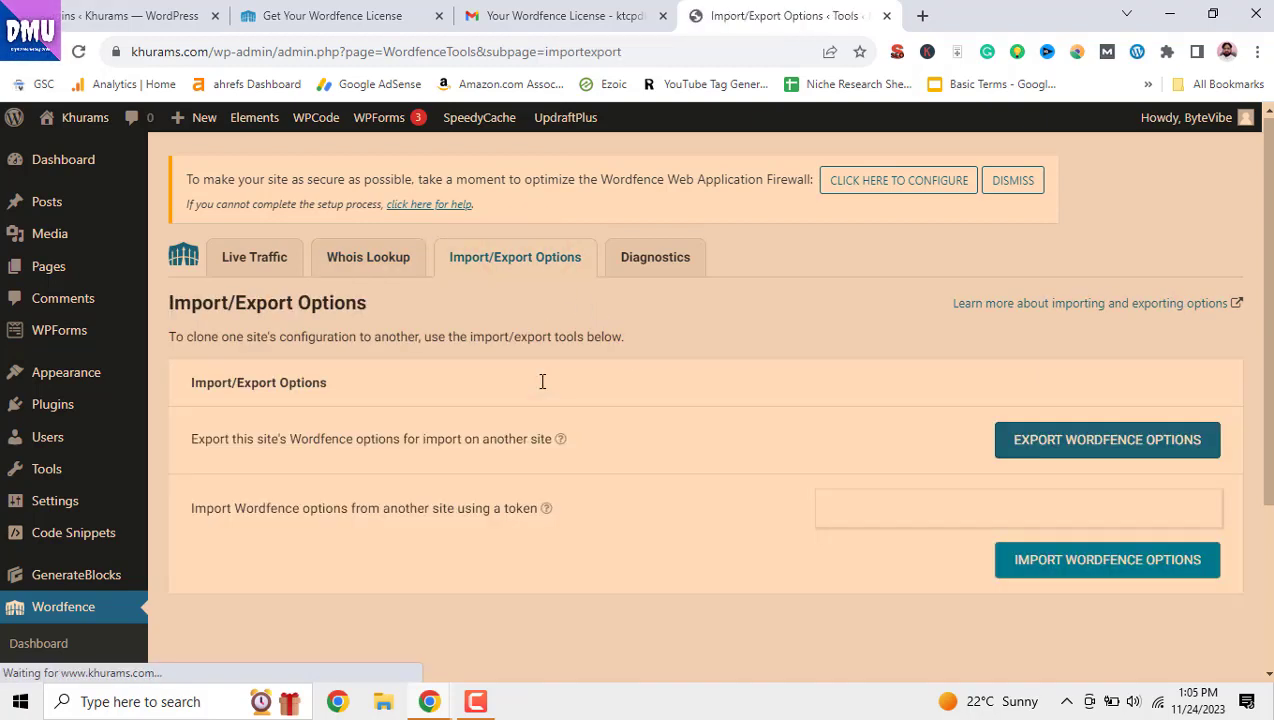
left_click(638, 263)
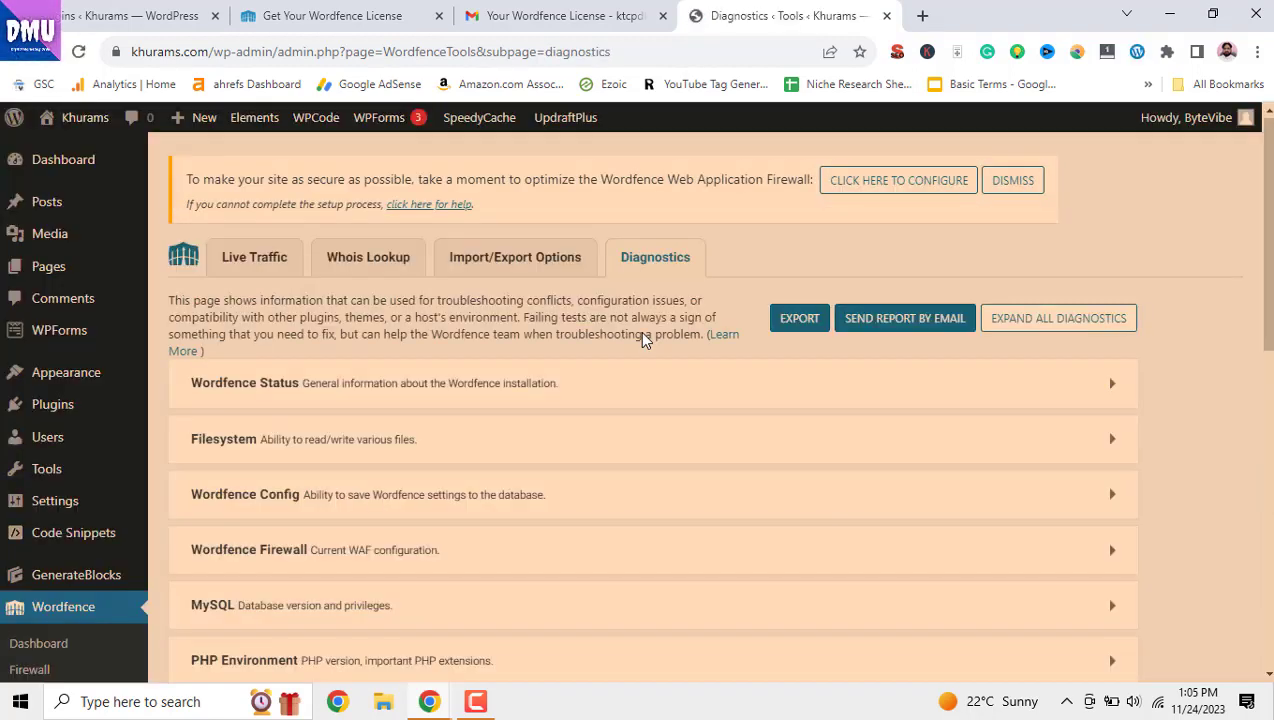
scroll(560, 340, "down", 1)
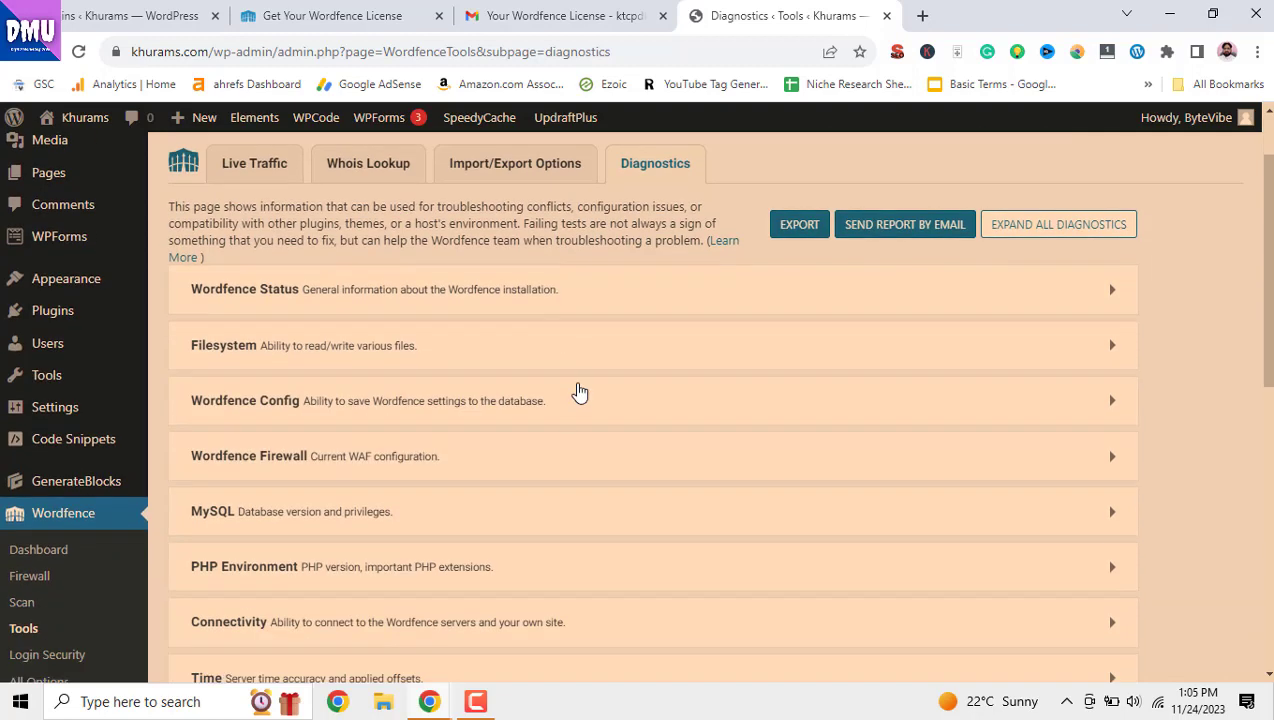
scroll(579, 391, "down", 1)
scroll(581, 400, "down", 1)
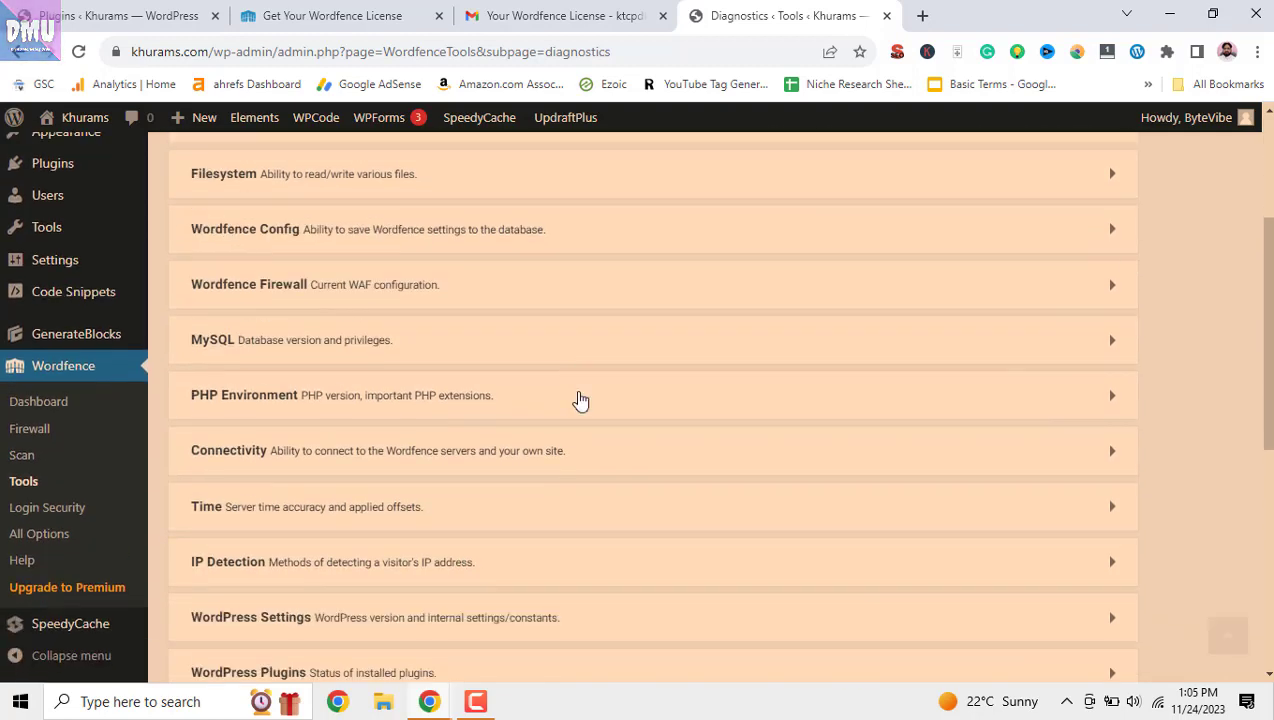
scroll(581, 400, "down", 1)
Step: Open Wordfence Login Security, dismissing the 2FA introduction, and review the two-factor authentication setup with its QR code and recovery codes
left_click(62, 510)
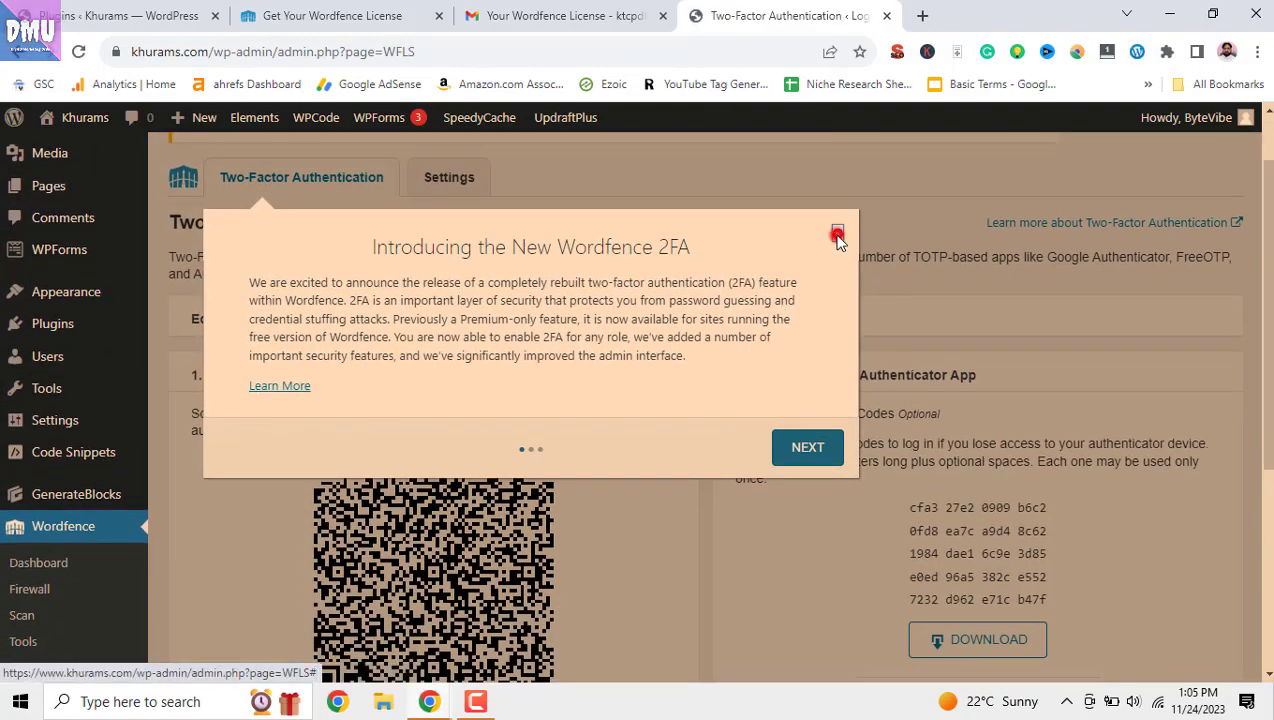
left_click(837, 236)
scroll(654, 468, "down", 3)
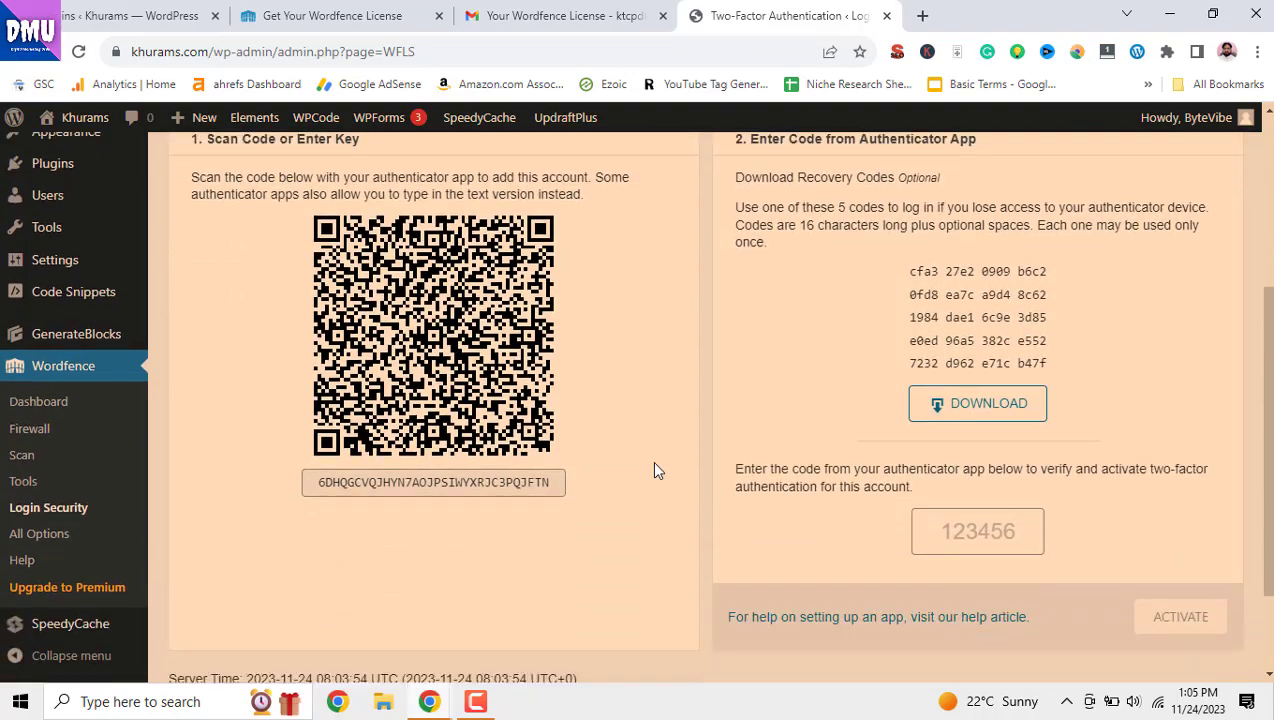
scroll(654, 469, "down", 2)
scroll(654, 480, "up", 5)
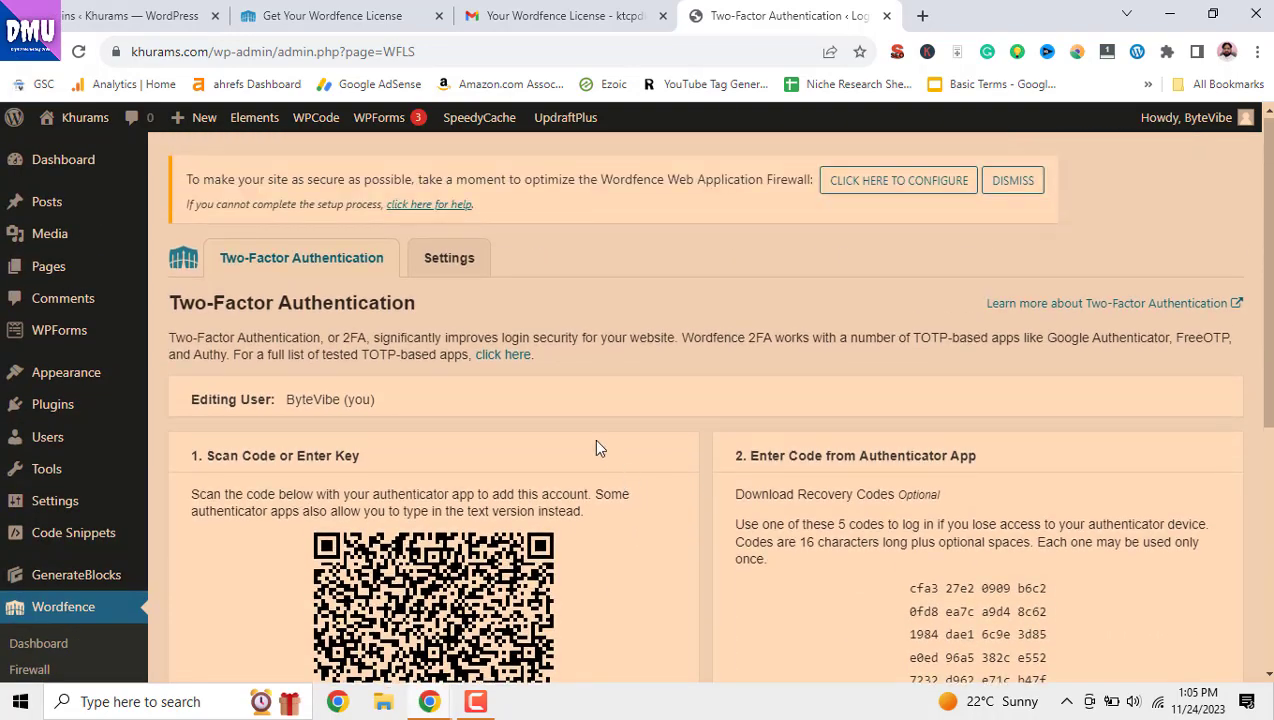
Step: Open the Login Security settings and dismiss the notice about optimizing the Wordfence Web Application Firewall
left_click(447, 258)
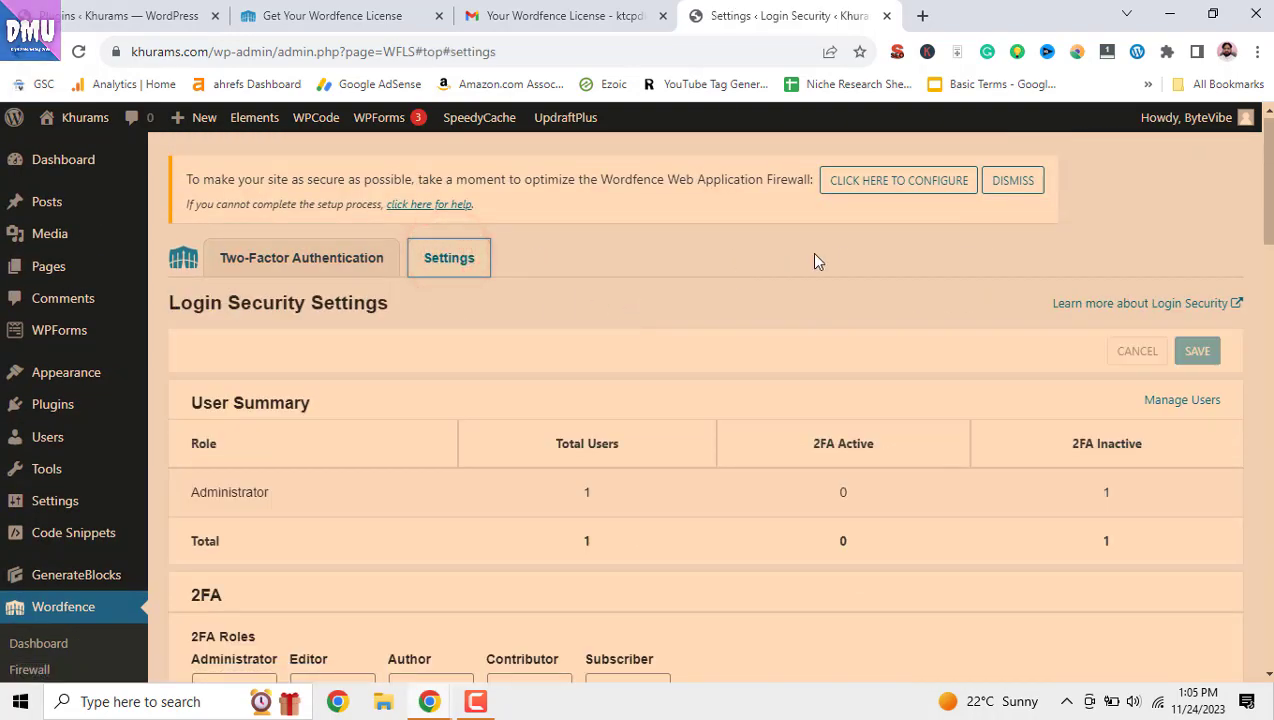
left_click(995, 184)
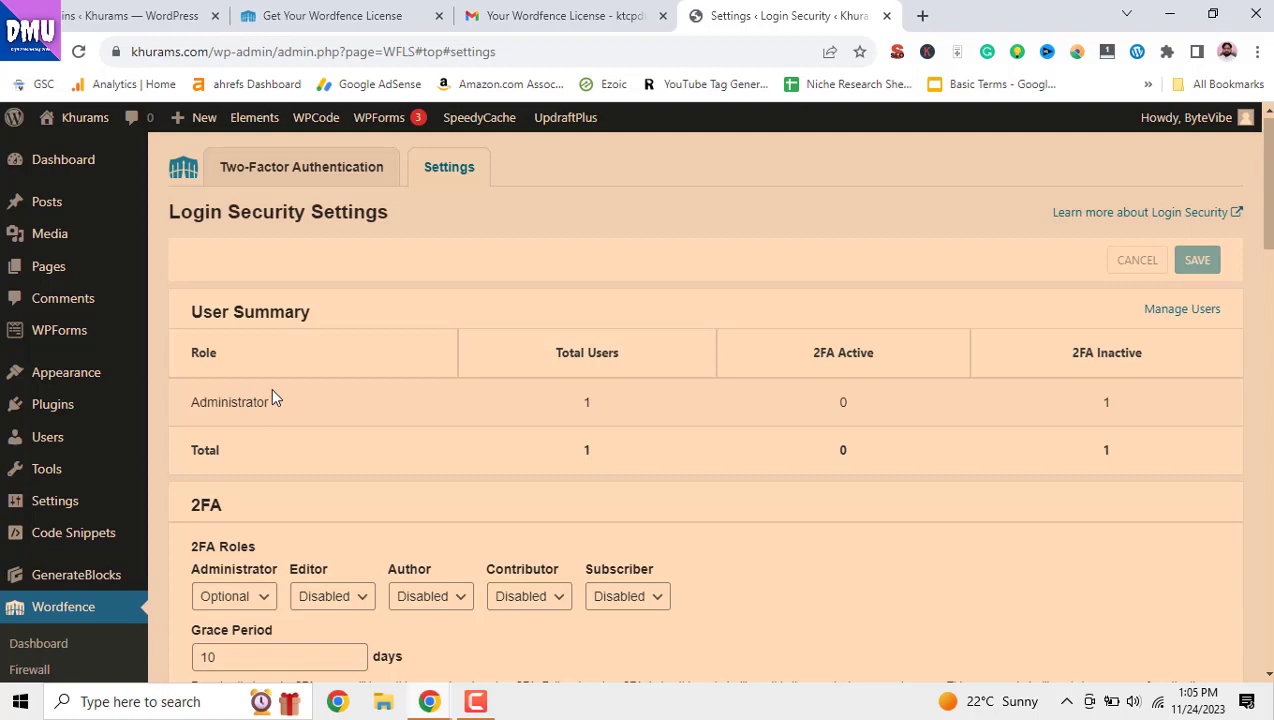
Step: Review the 2FA role settings, including the choices for the Administrator role, the grace period and the XML-RPC options
scroll(273, 395, "down", 3)
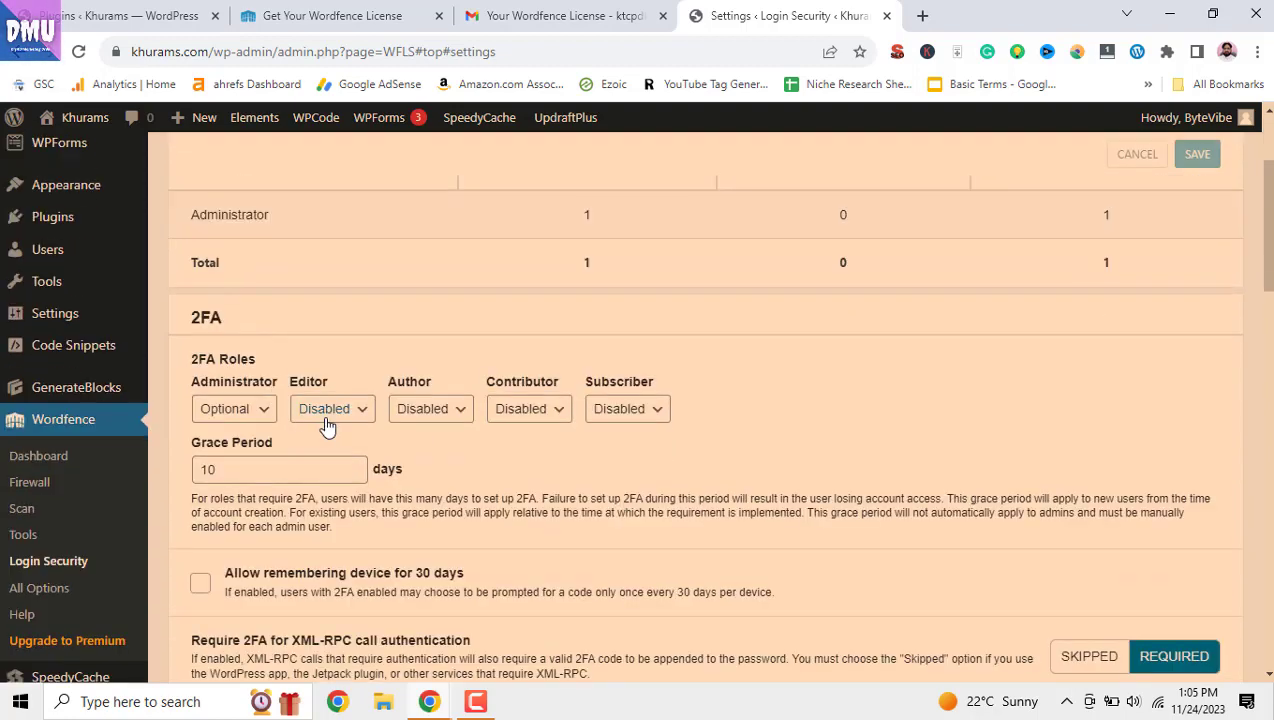
scroll(327, 425, "down", 1)
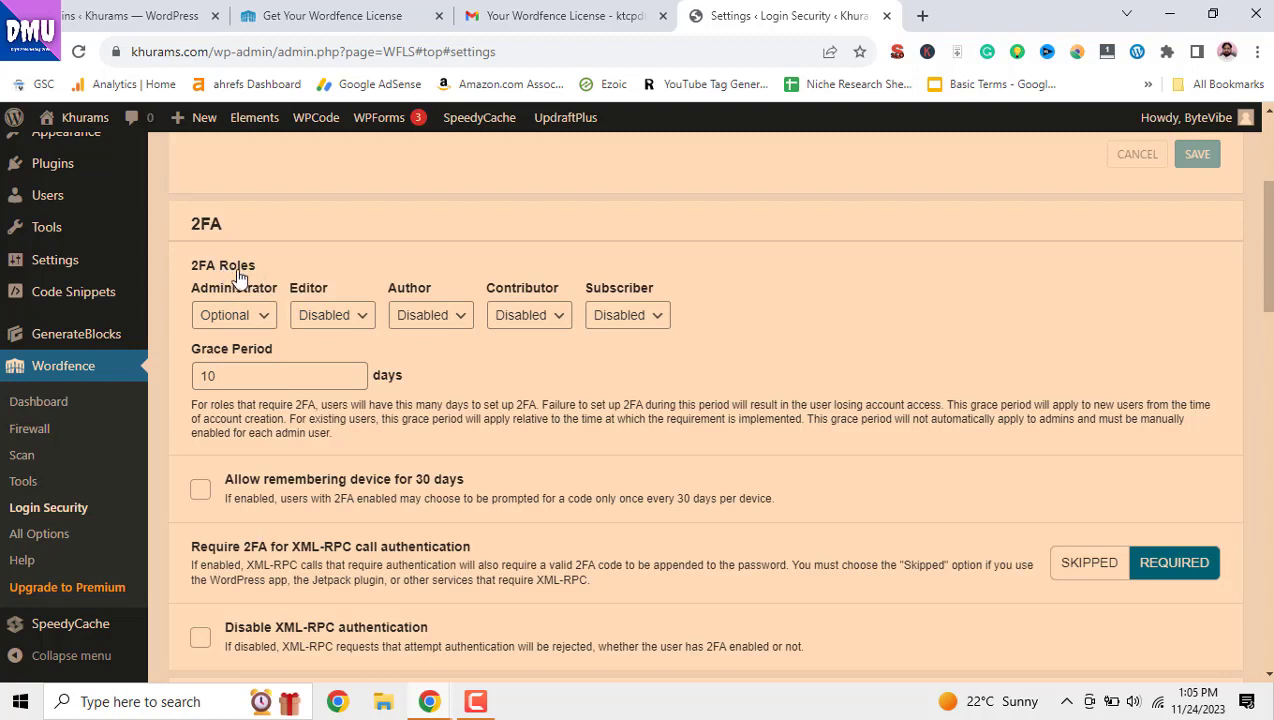
left_click(257, 316)
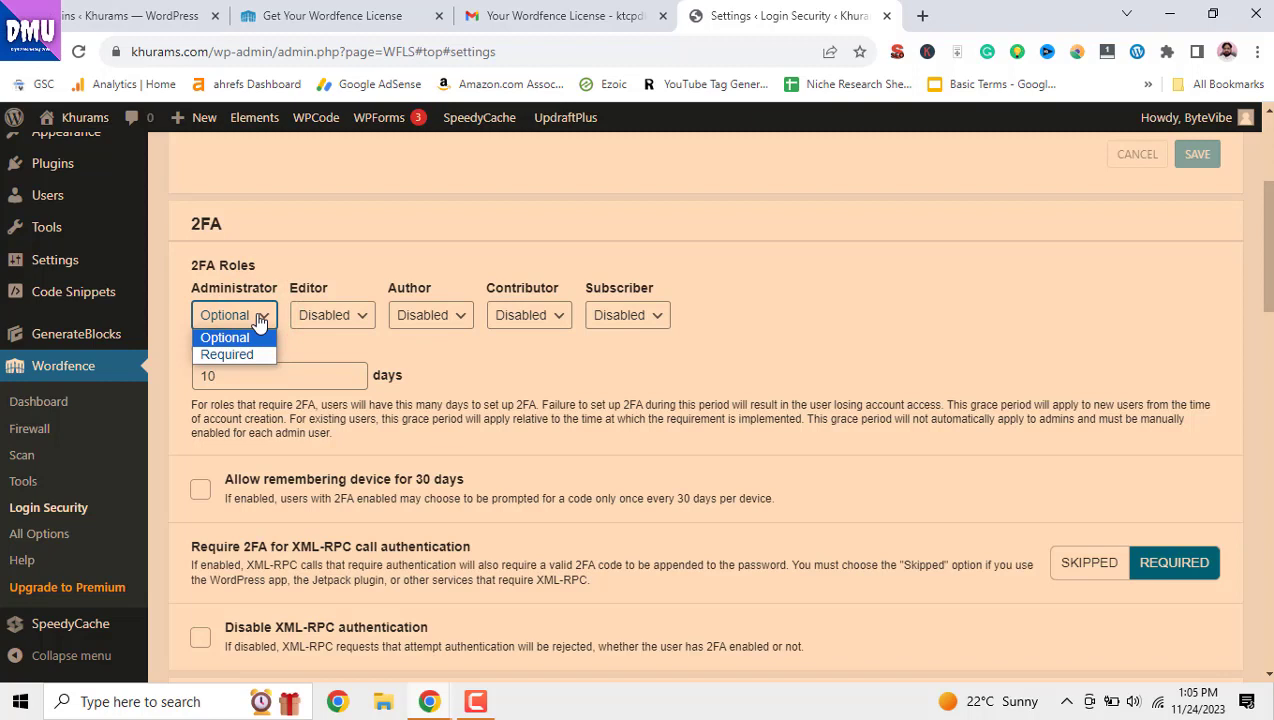
left_click(608, 372)
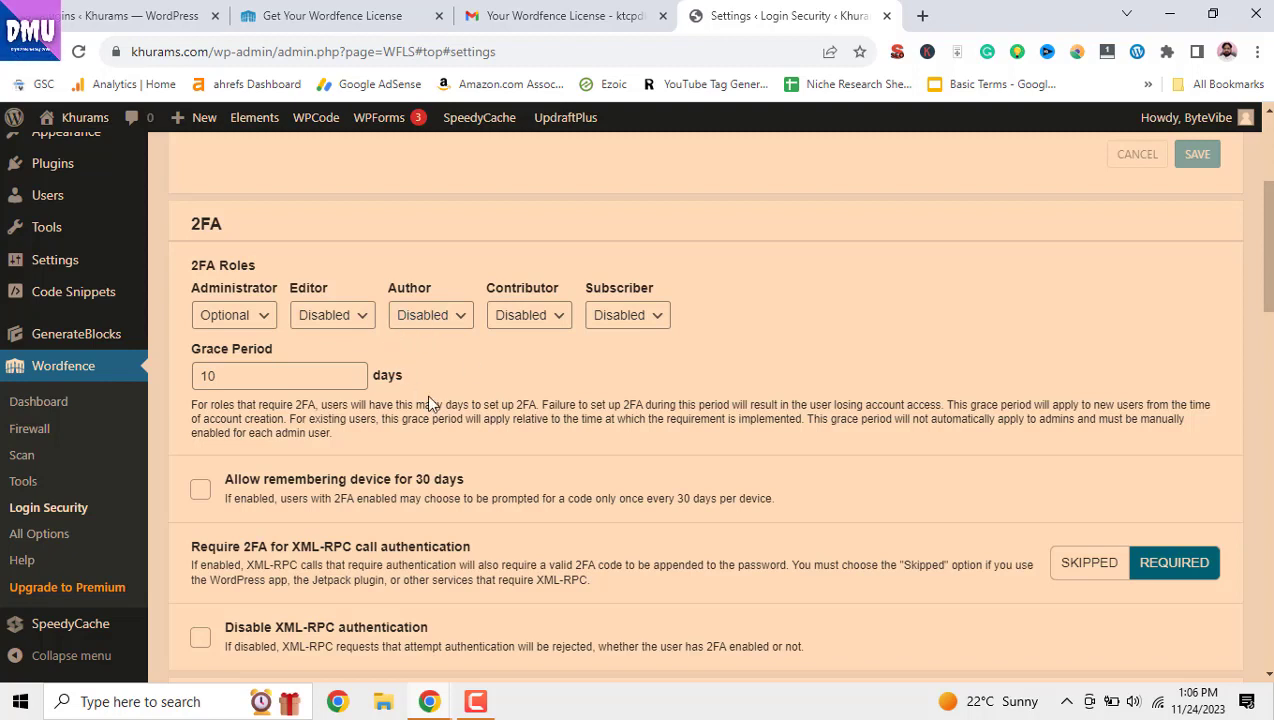
scroll(493, 424, "down", 3)
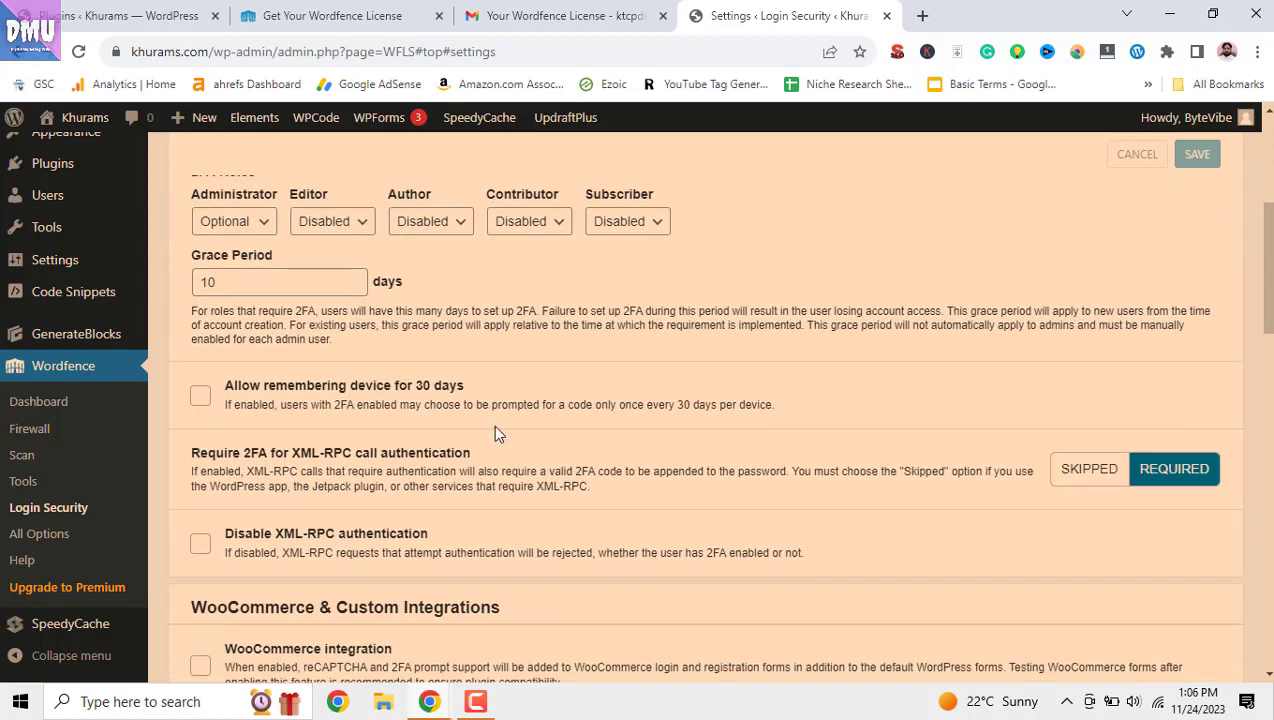
Step: Review the WooCommerce integration, reCAPTCHA, allowlisted IP, NTP and data deletion options in the Login Security settings
scroll(505, 450, "down", 4)
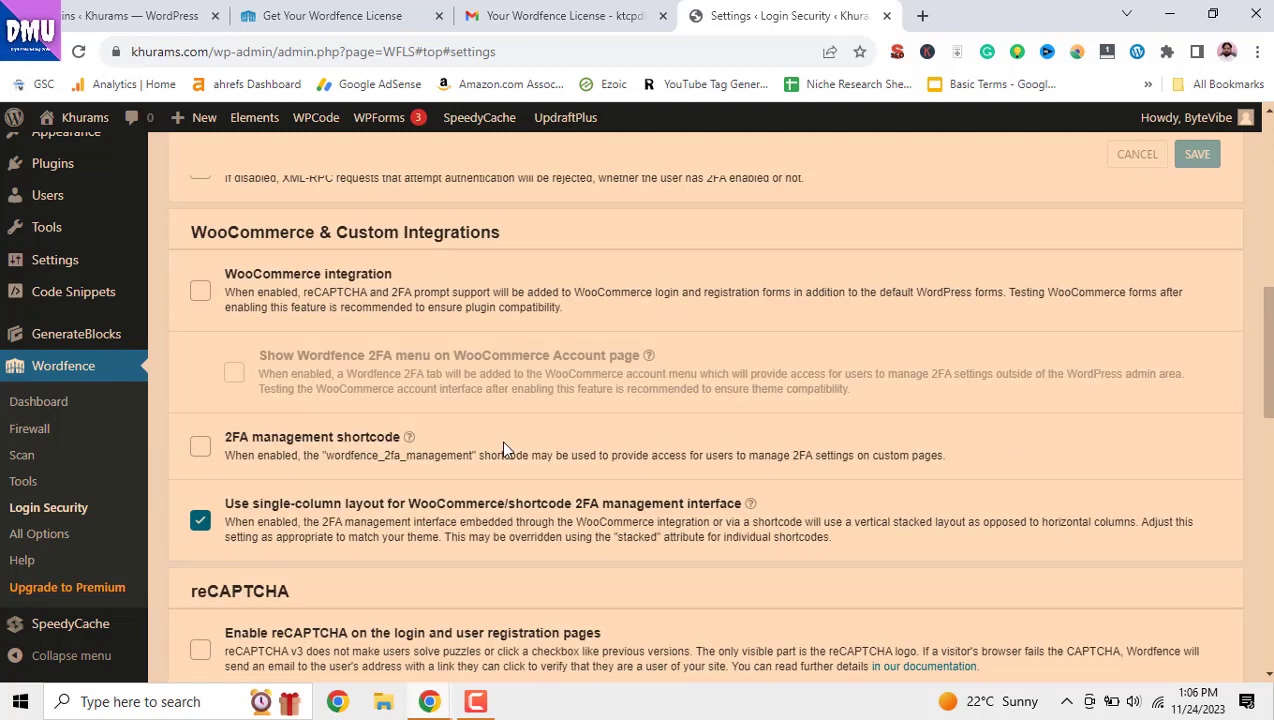
scroll(505, 452, "down", 4)
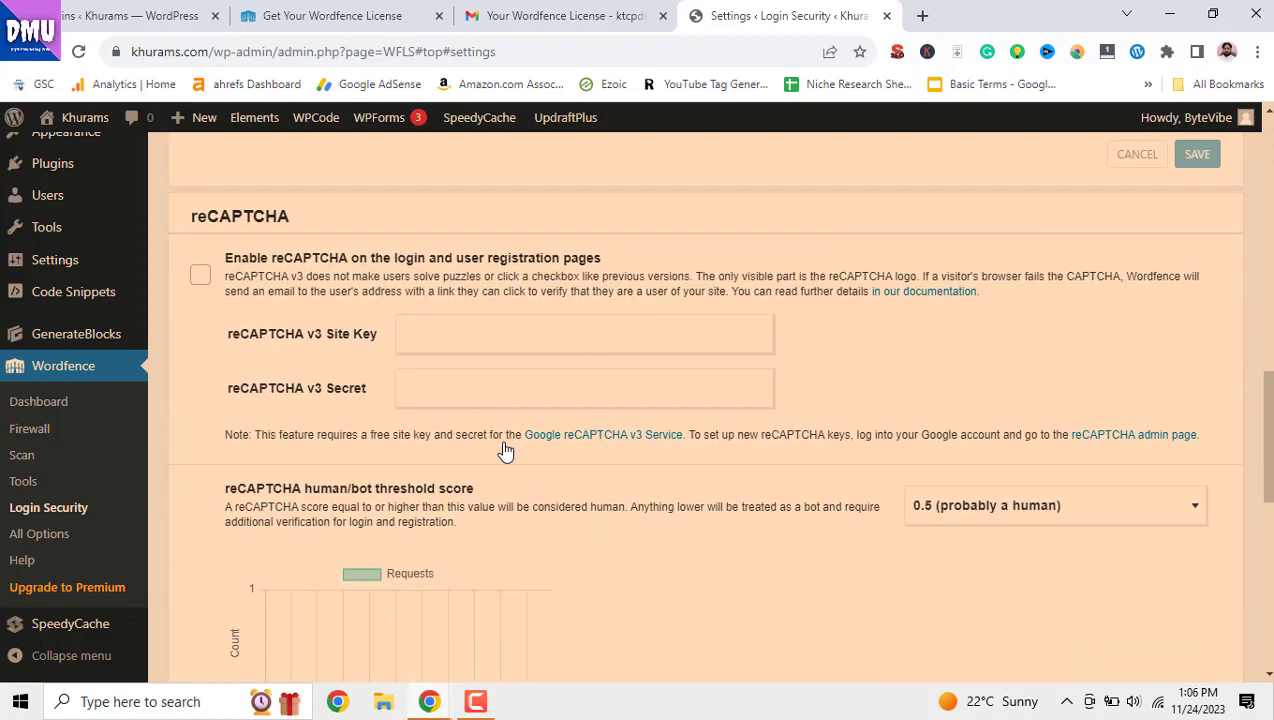
scroll(614, 541, "down", 6)
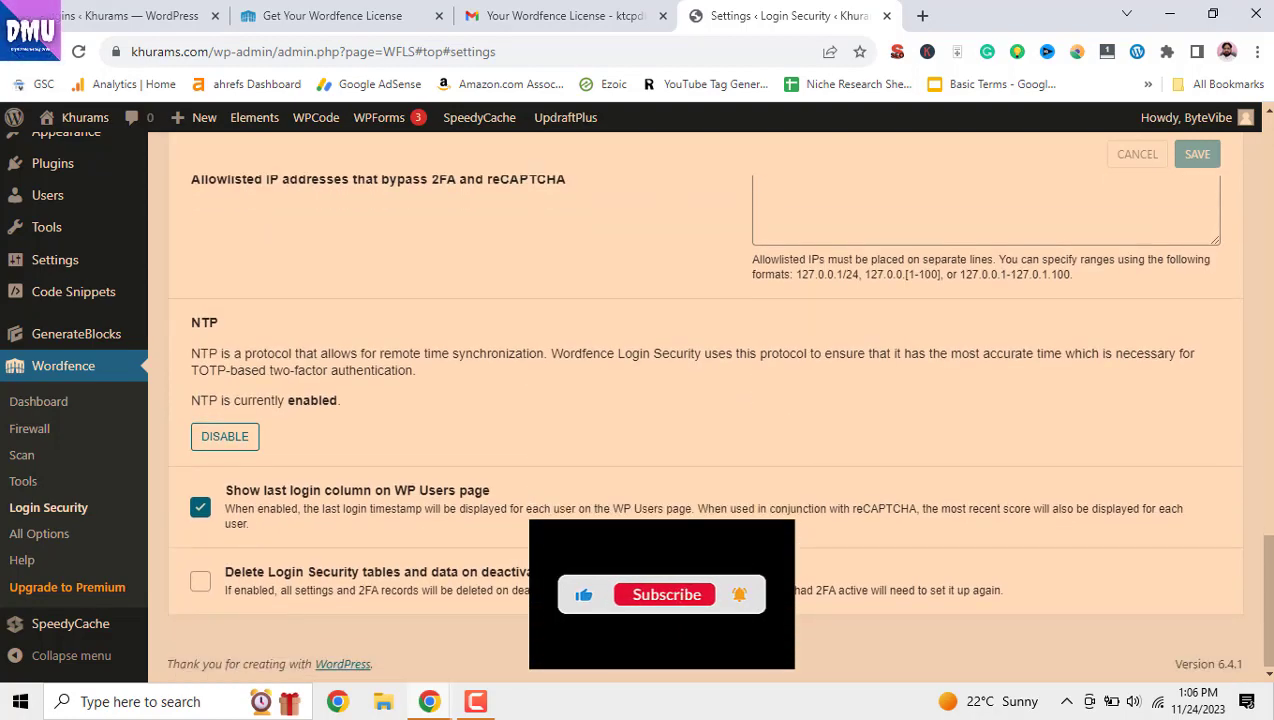
Step: Open the Wordfence All Options page, collapse General Wordfence Options and check the Wordfence License section, closing it again
left_click(55, 538)
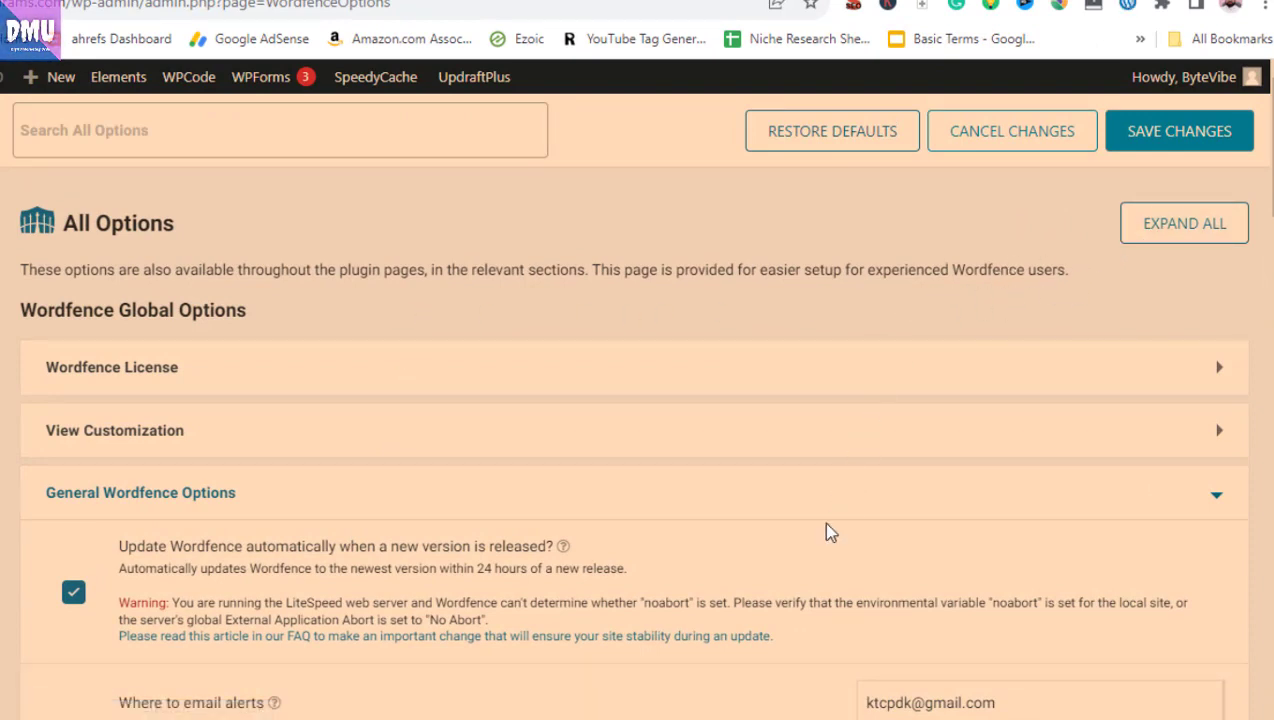
scroll(830, 532, "down", 1)
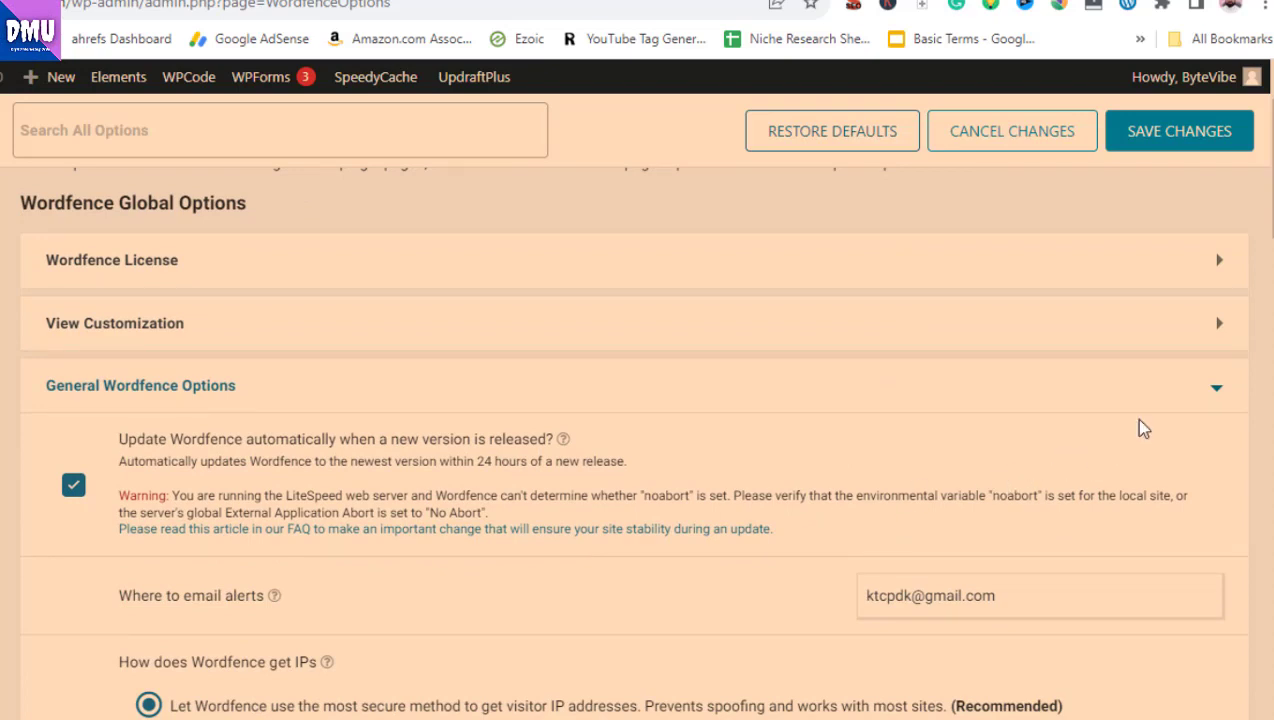
left_click(1210, 392)
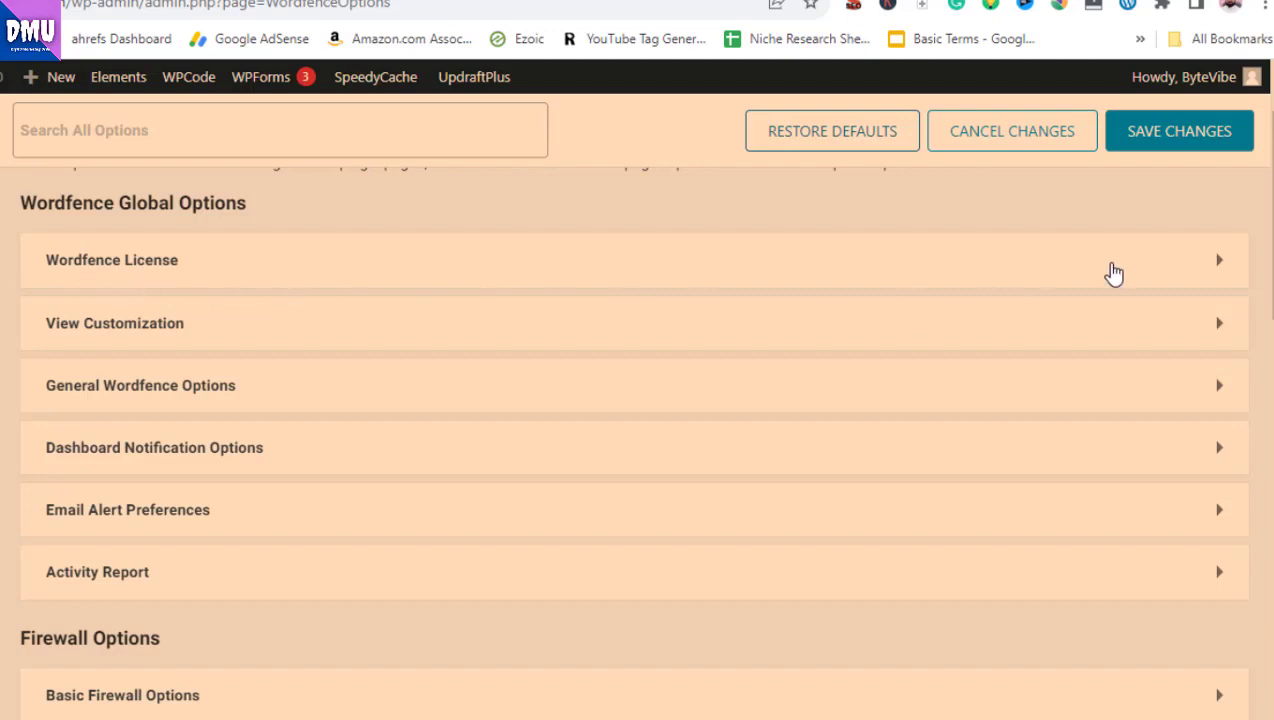
left_click(1155, 265)
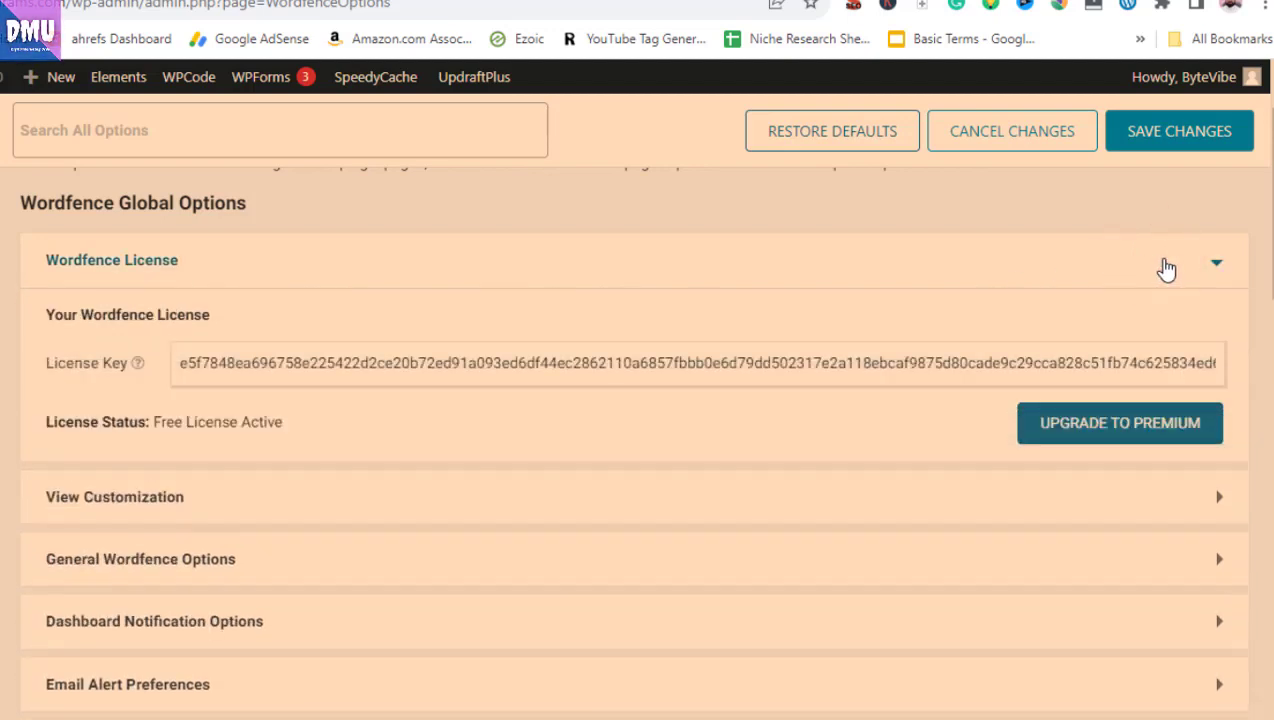
left_click(1165, 268)
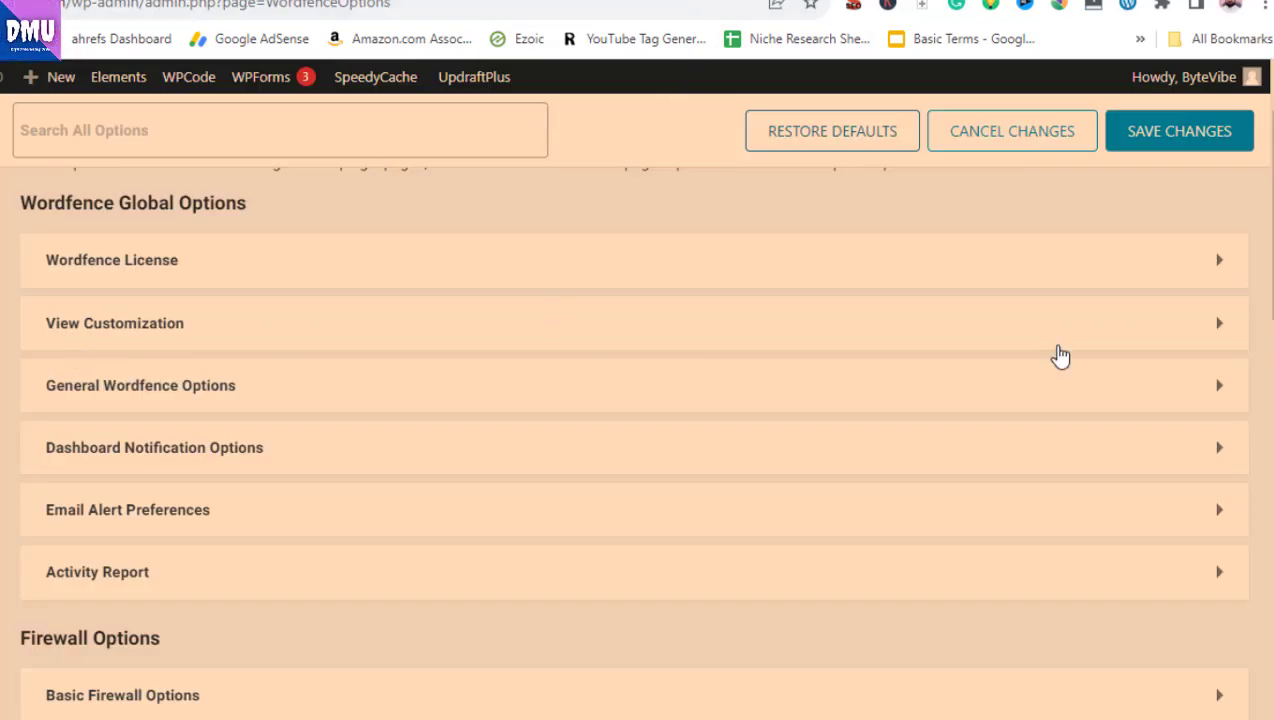
Step: Try displaying the "Blocking" and "Live Traffic" menu items under View Customization, turn both back off and collapse the section
left_click(1182, 318)
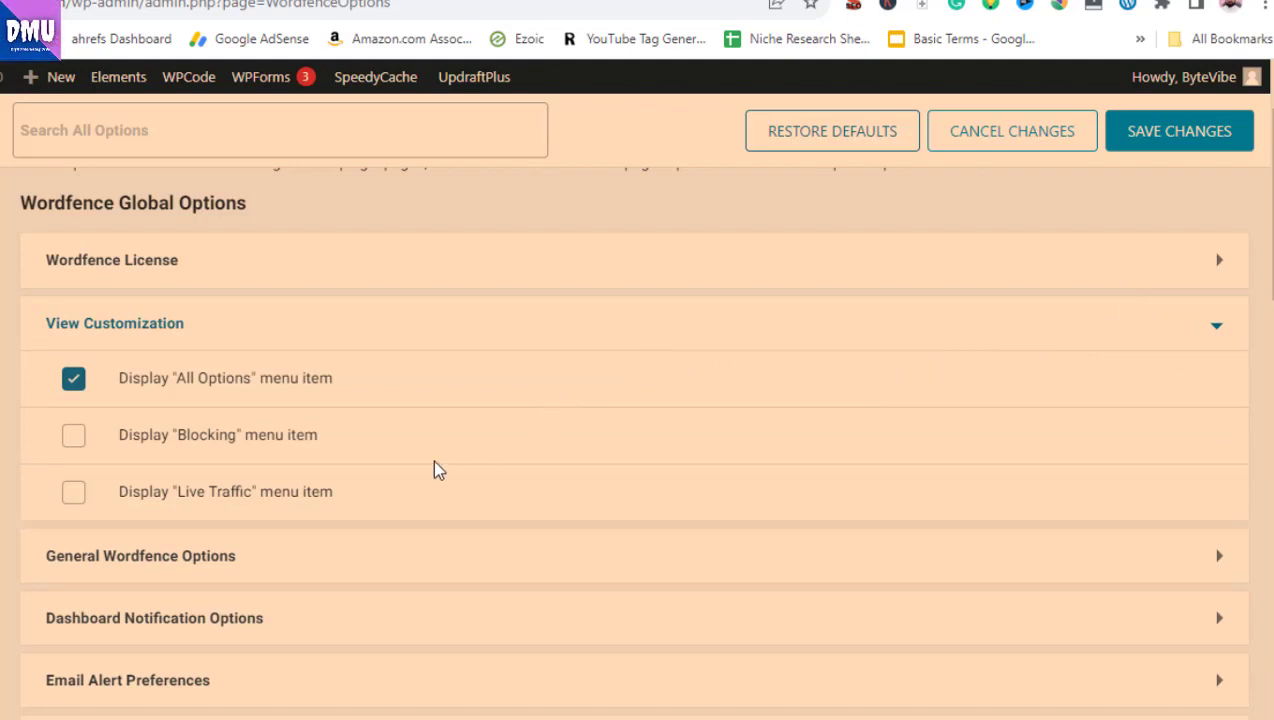
left_click(74, 436)
left_click(75, 497)
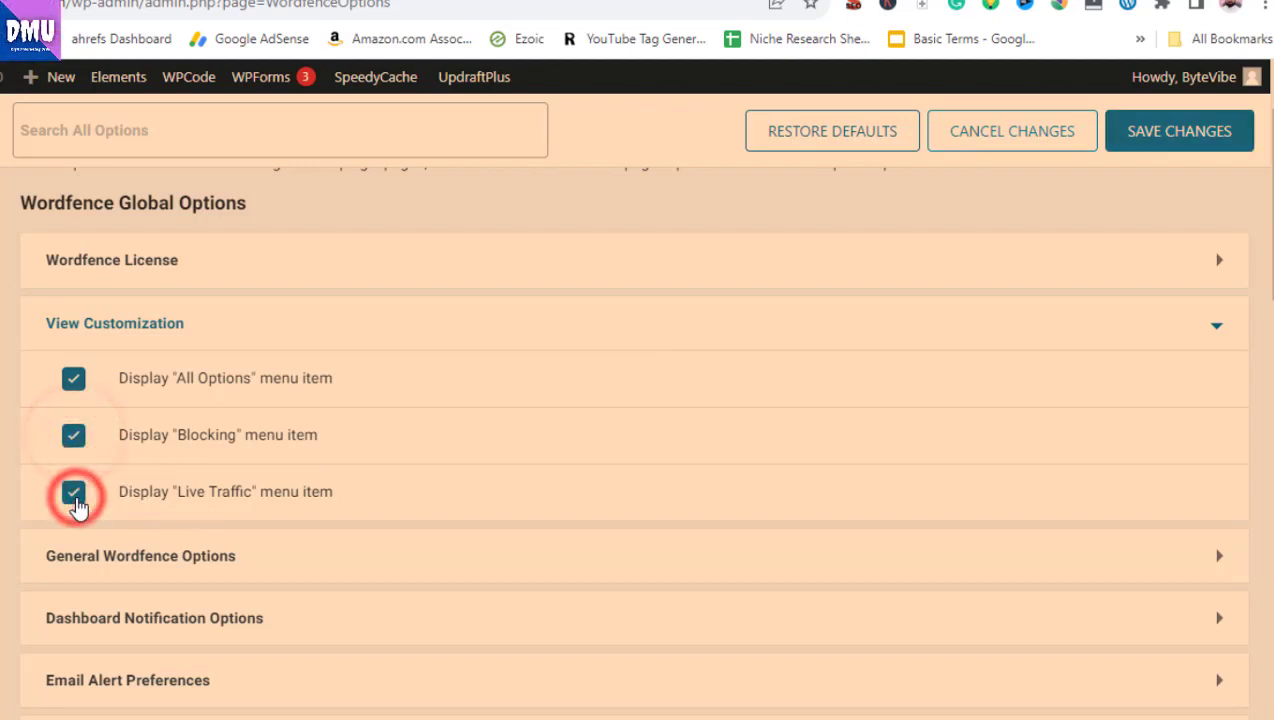
left_click(74, 438)
left_click(78, 499)
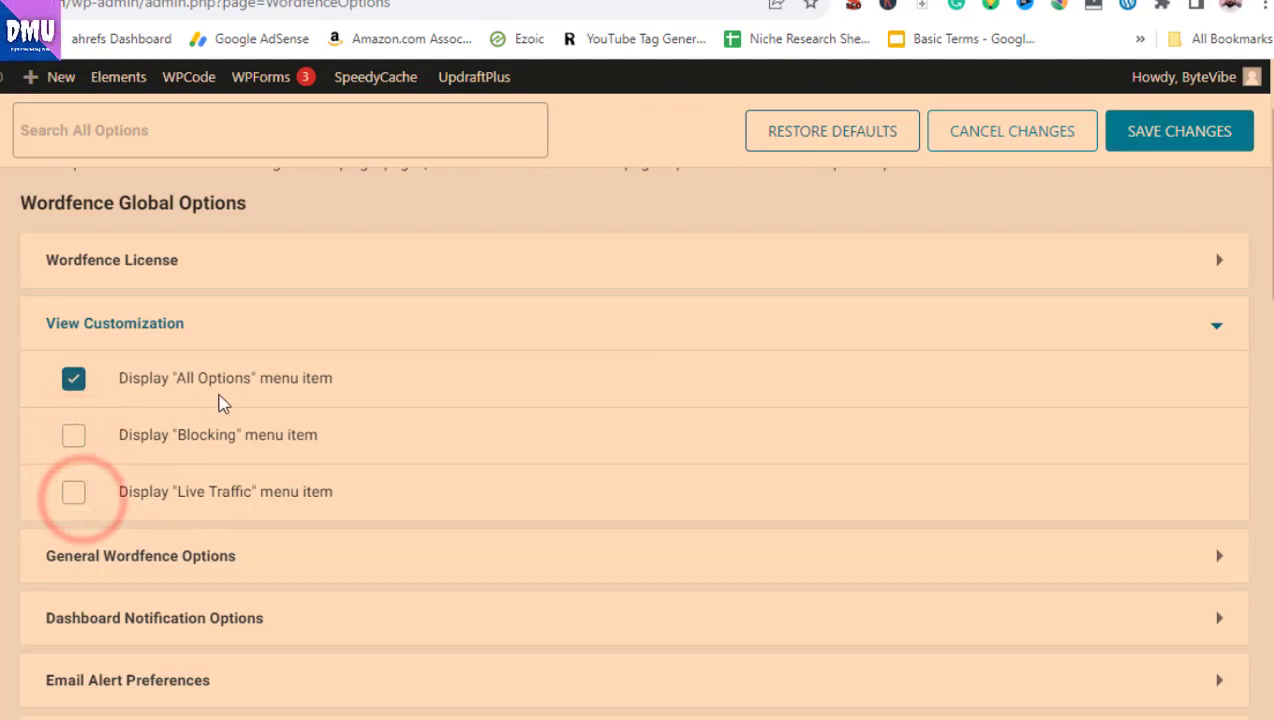
left_click(1213, 336)
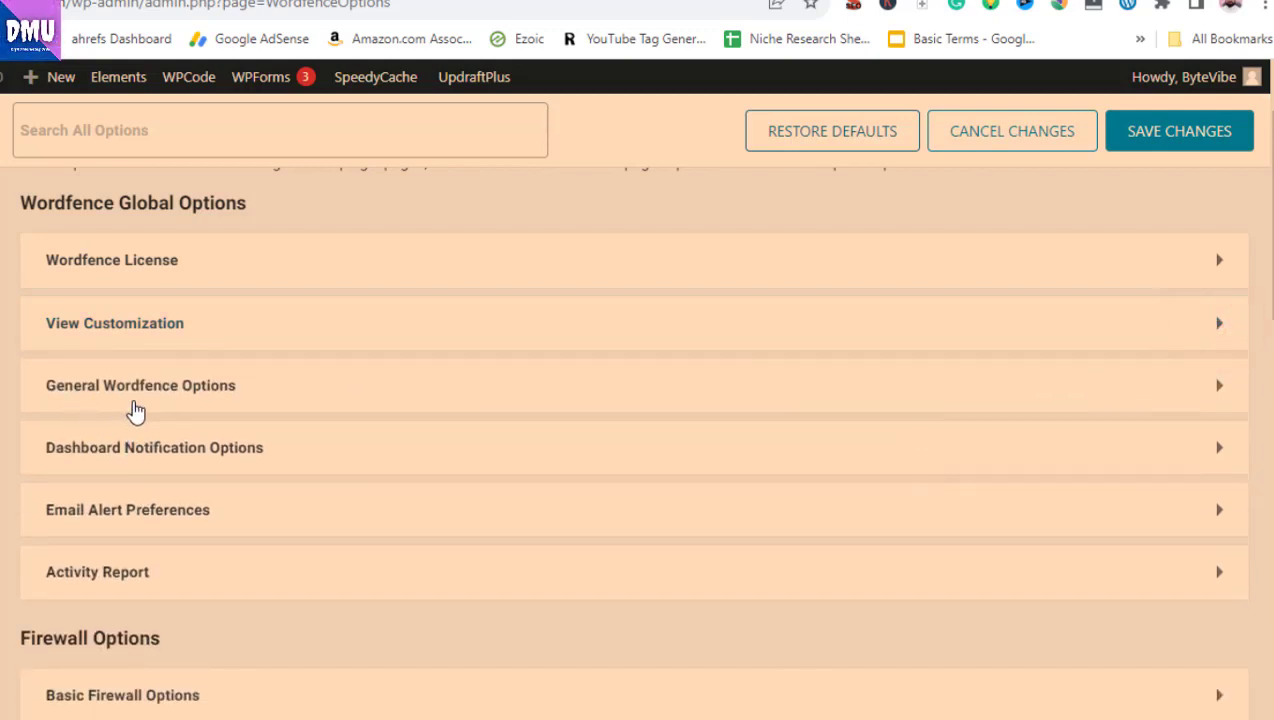
Step: Expand General Wordfence Options and review the automatic update, email alert and visitor IP detection settings
left_click(1209, 401)
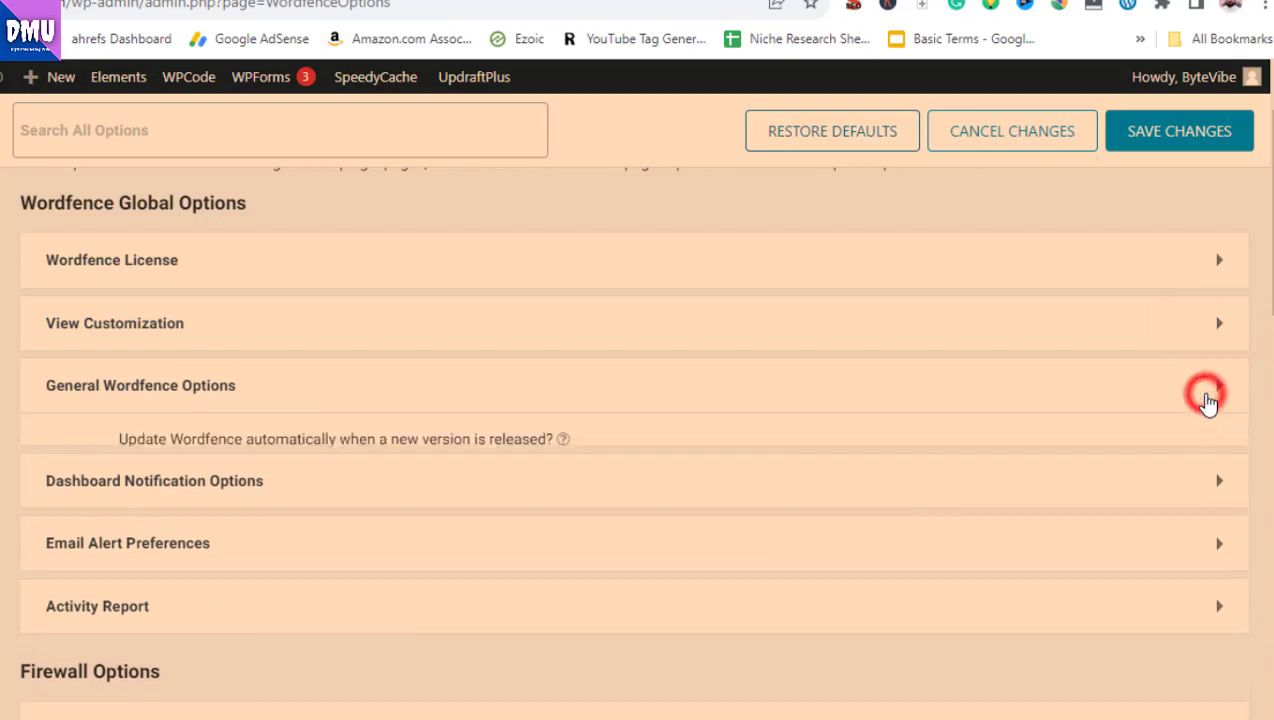
scroll(1043, 427, "down", 2)
scroll(1043, 427, "down", 1)
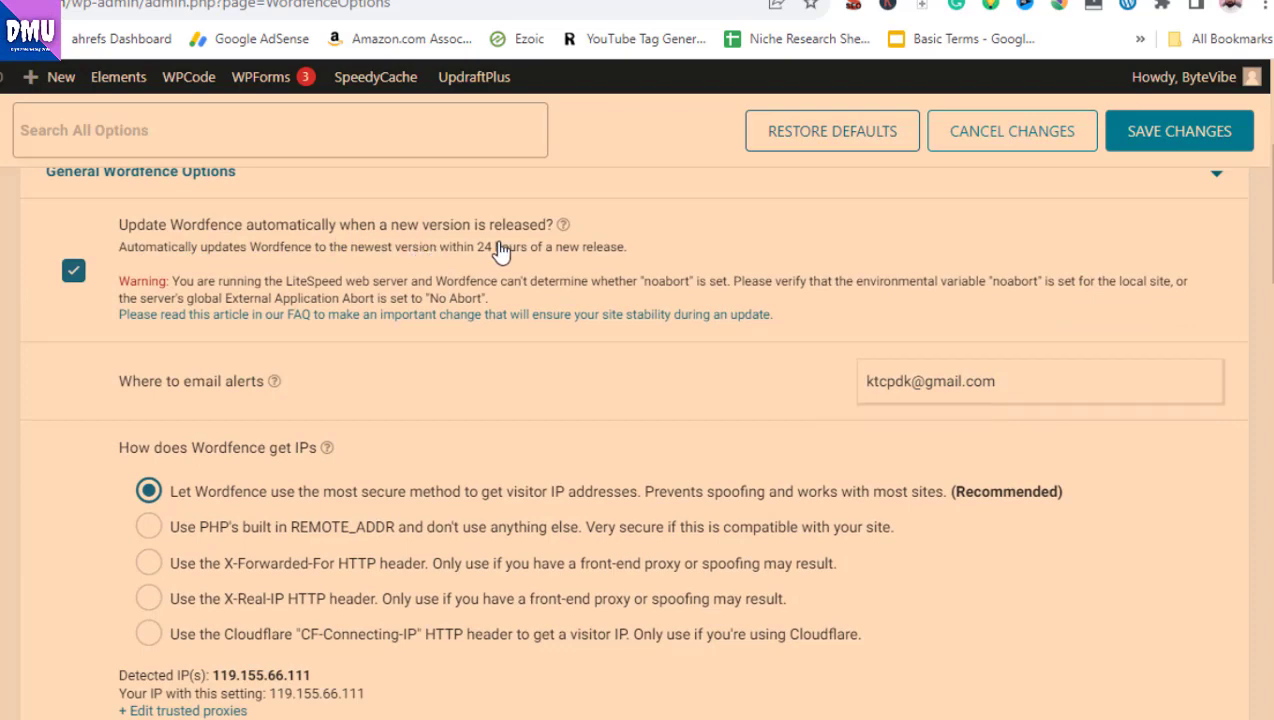
scroll(338, 292, "up", 3)
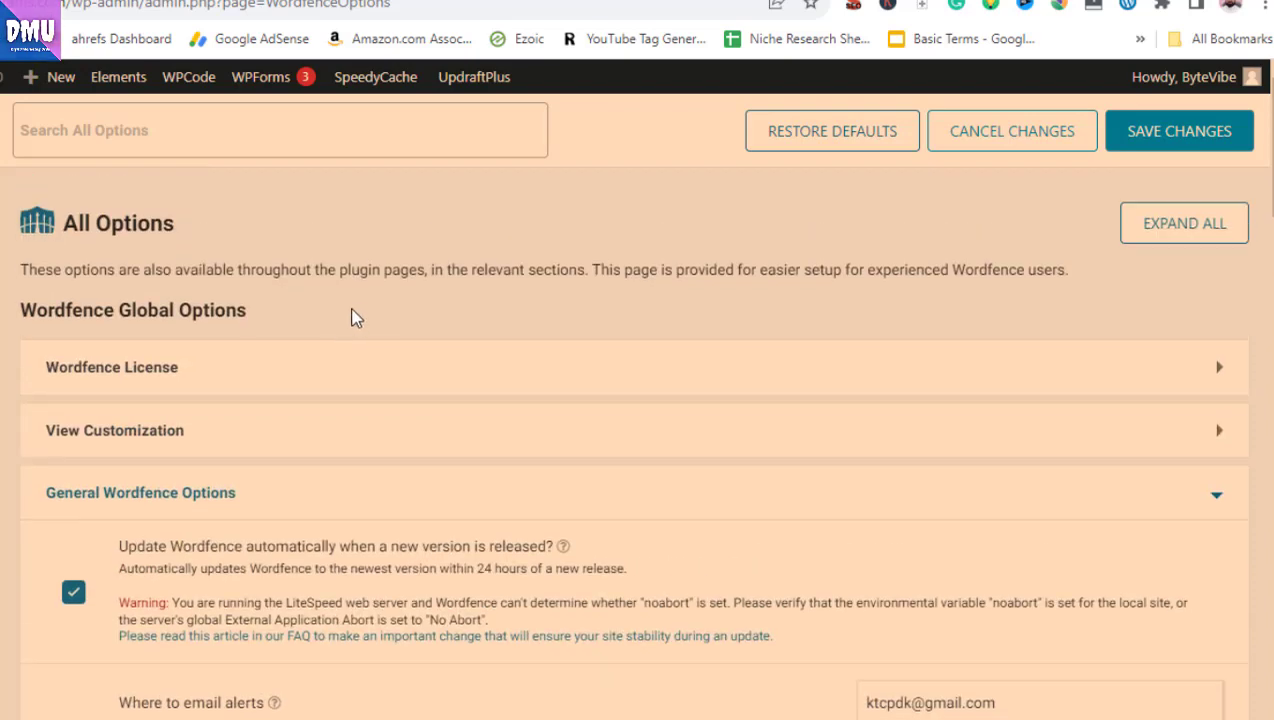
scroll(378, 378, "down", 2)
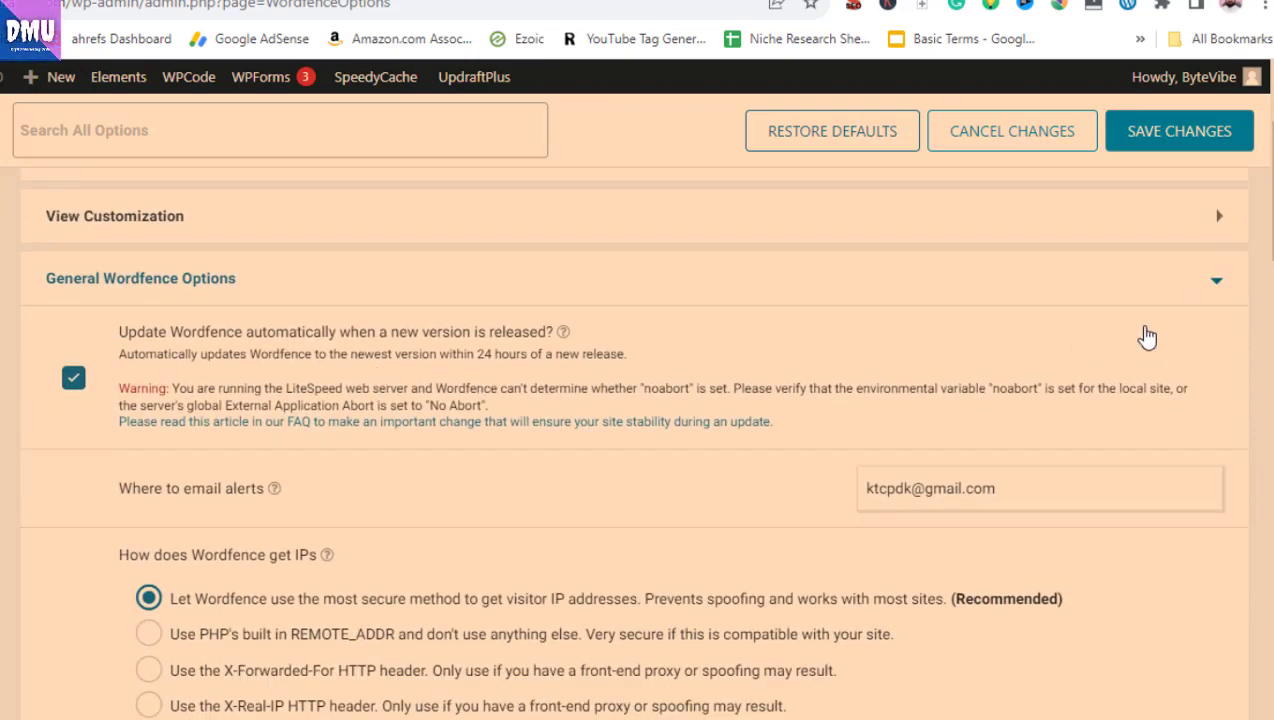
scroll(422, 390, "down", 2)
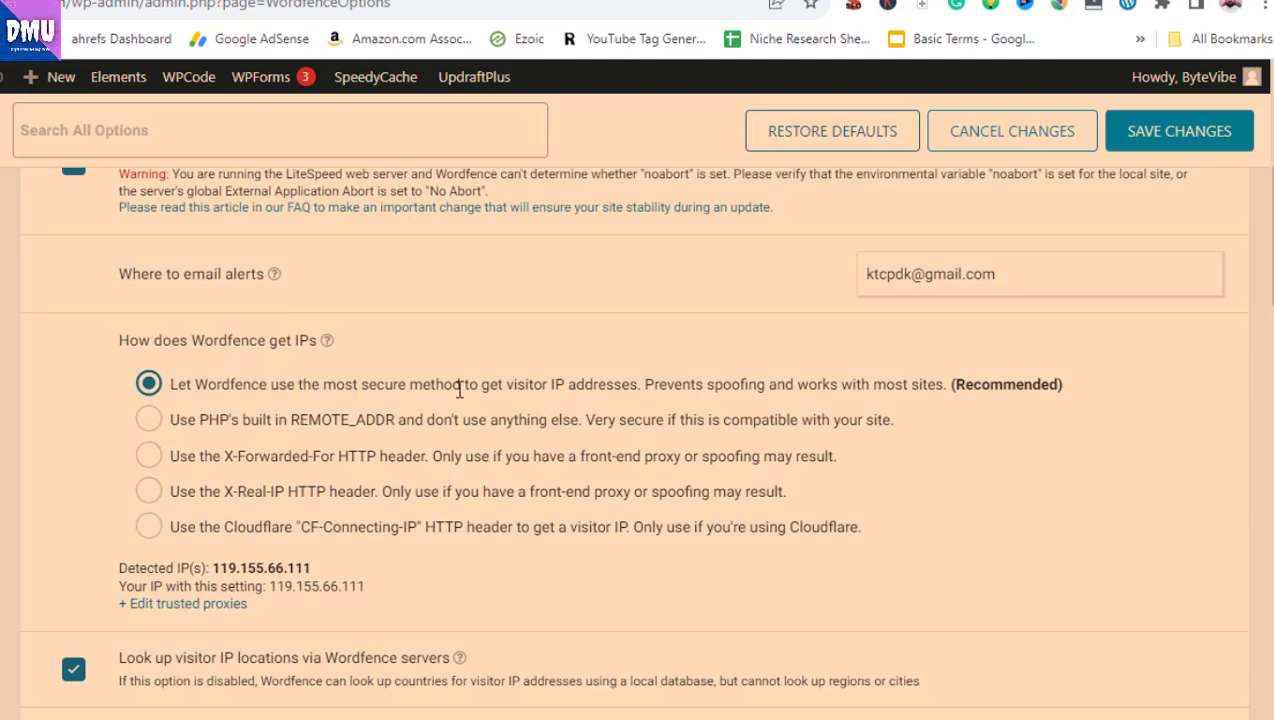
Step: Enable "Hide WordPress version" and "Disable Code Execution for Uploads directory" in General Wordfence Options
scroll(722, 427, "down", 3)
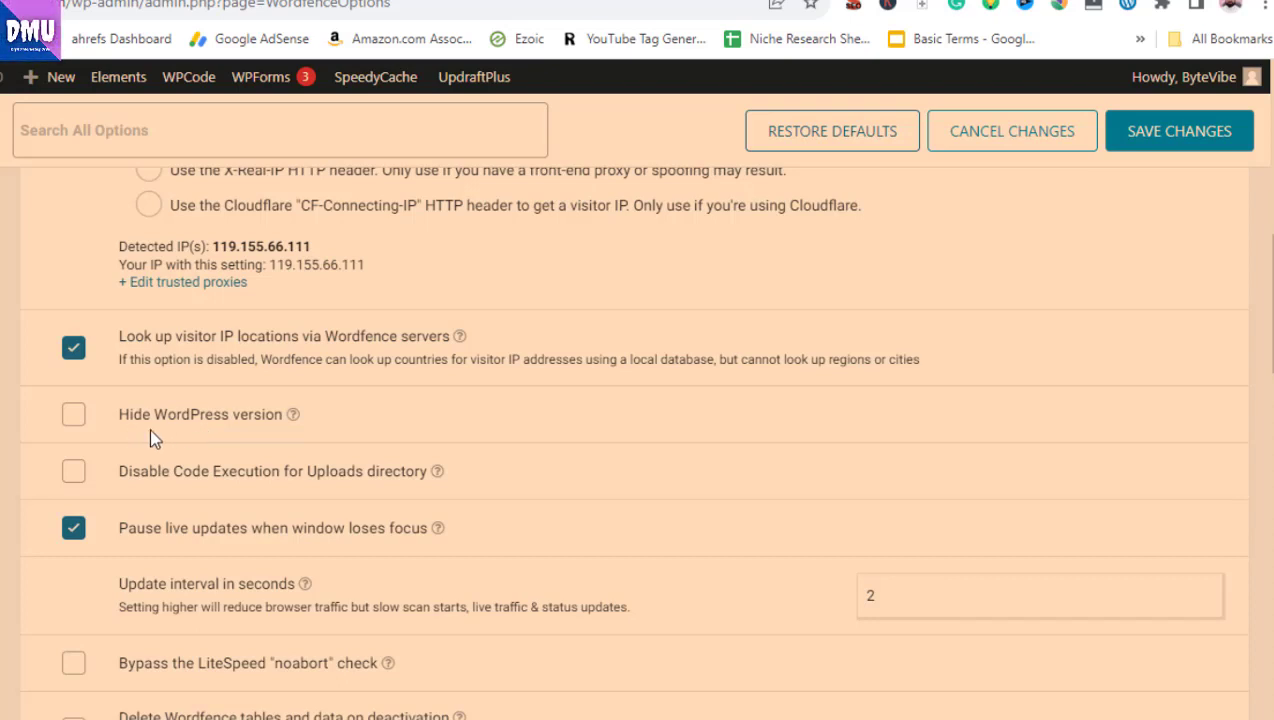
left_click(73, 418)
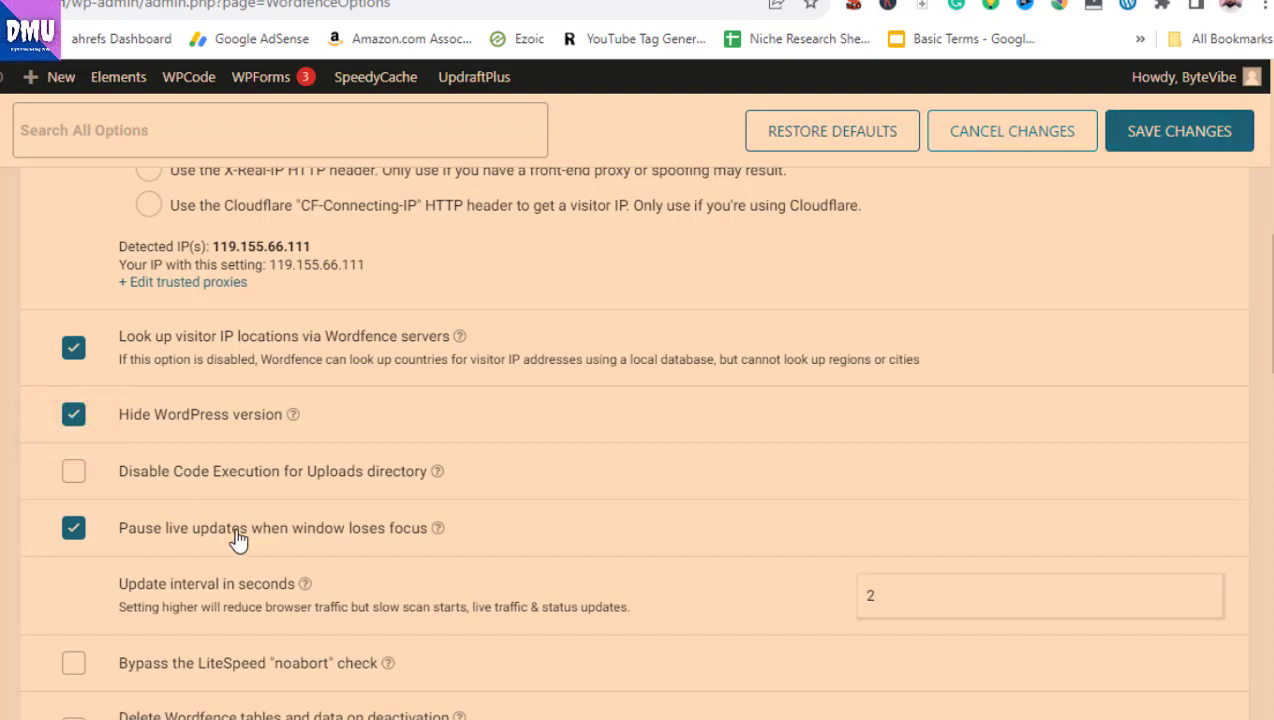
scroll(236, 538, "down", 1)
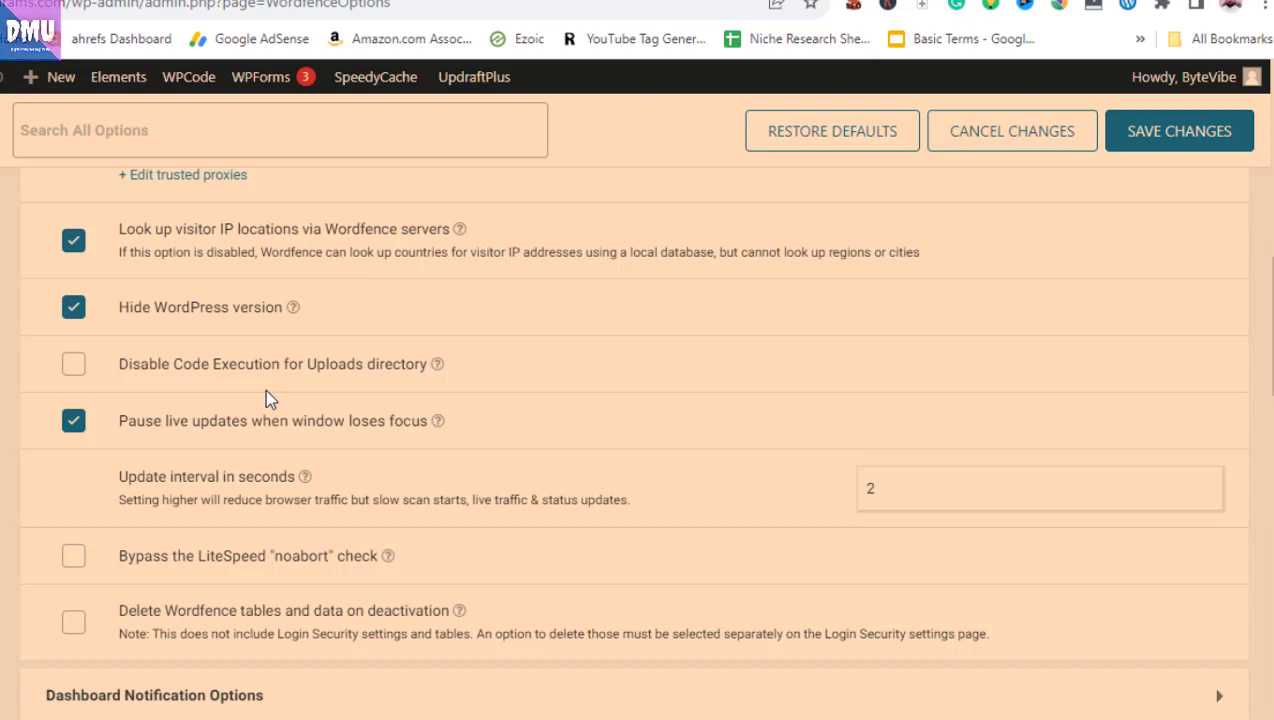
left_click(73, 366)
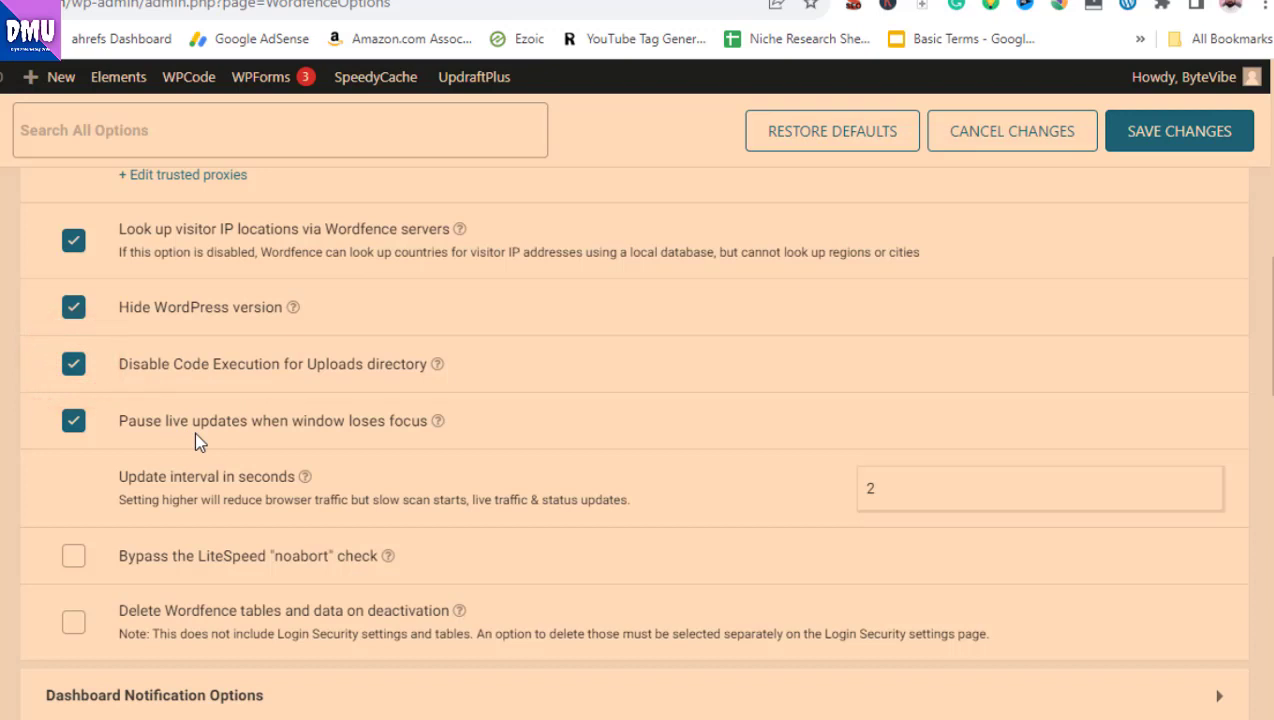
Step: Check the help page for the uploads code execution option, review the remaining General Wordfence Options and collapse the section
left_click(441, 368)
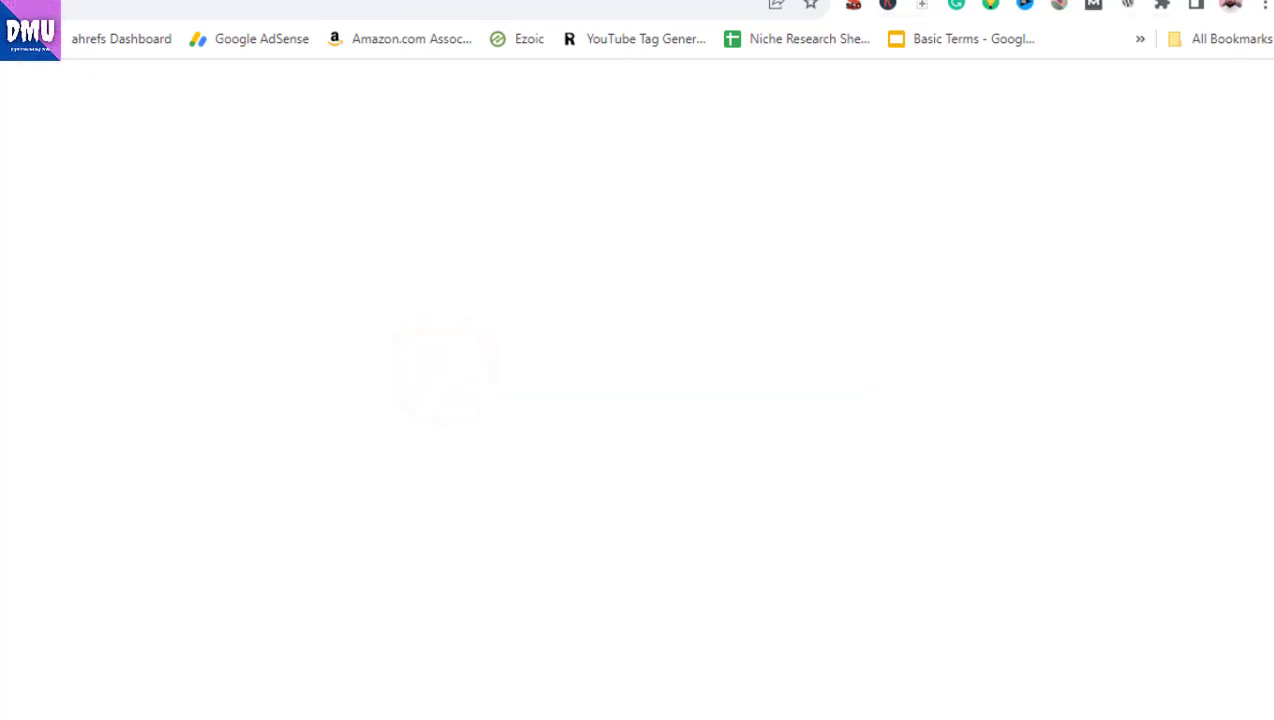
key("ctrl+w")
scroll(418, 367, "down", 1)
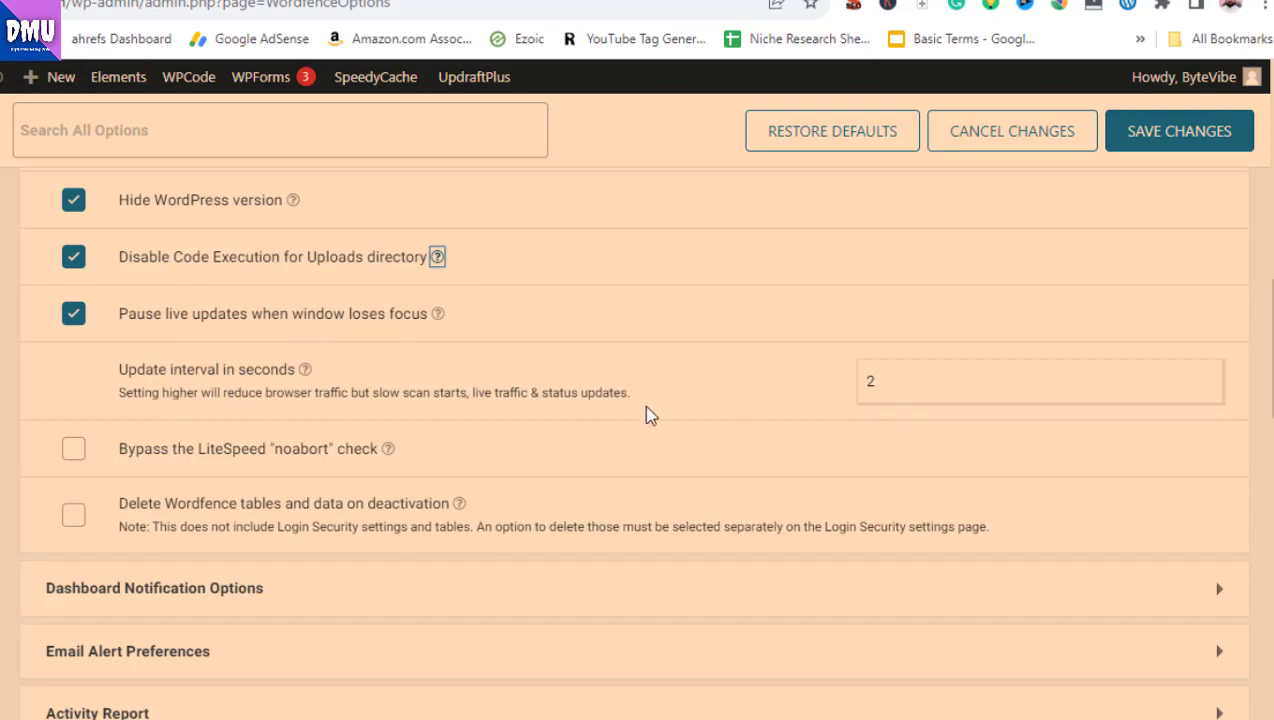
scroll(619, 425, "down", 1)
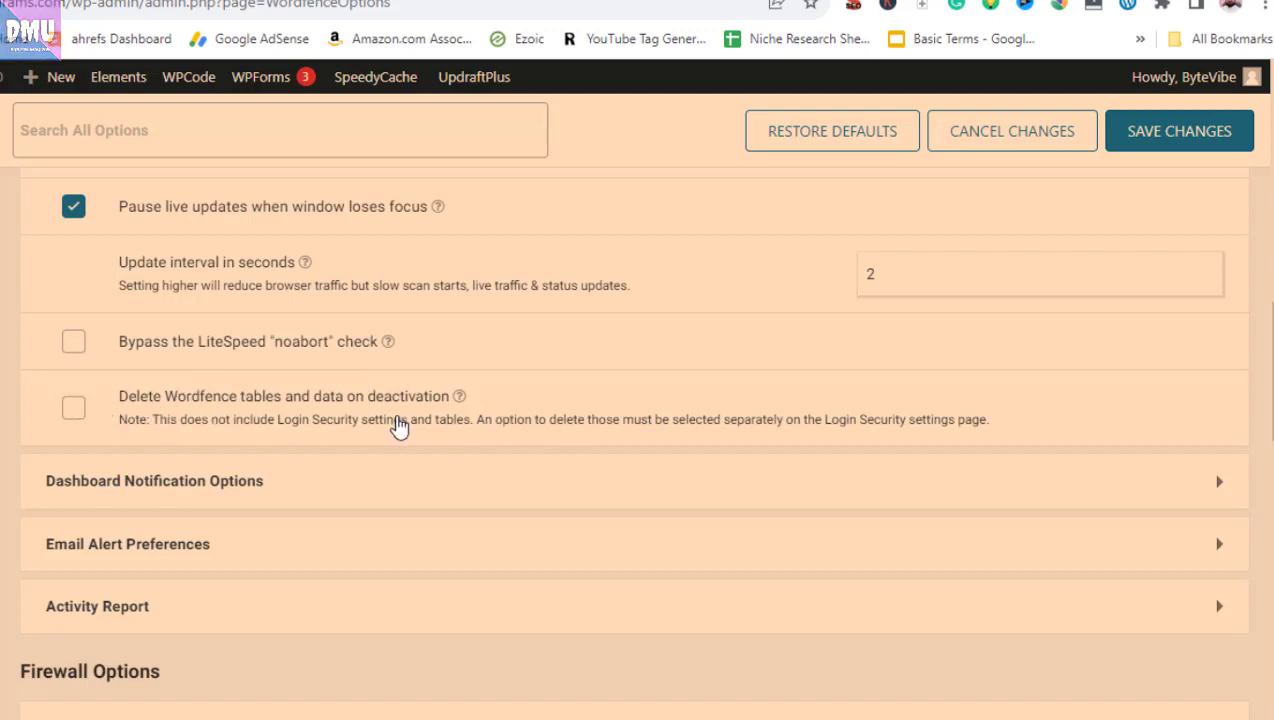
scroll(654, 421, "up", 7)
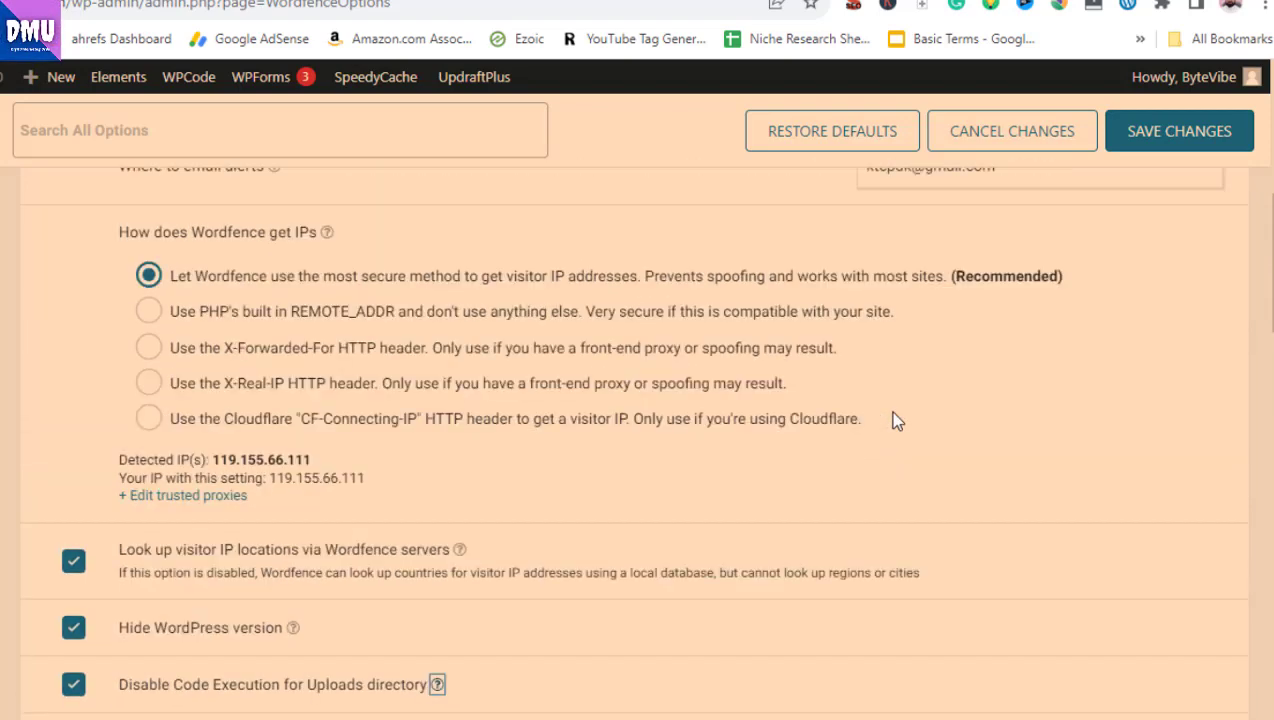
scroll(1100, 380, "up", 3)
left_click(1218, 392)
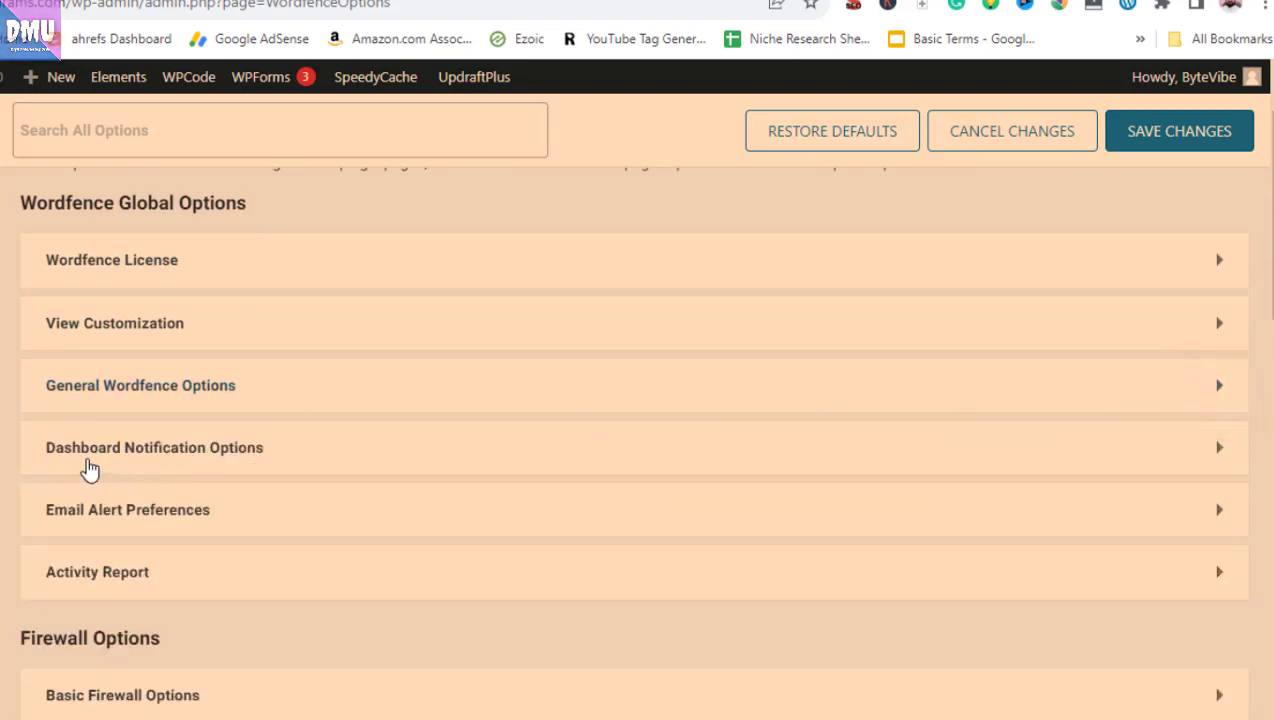
Step: Expand Dashboard Notification Options, review the Updates Needed and Scan Status notifications, and collapse the section
left_click(186, 458)
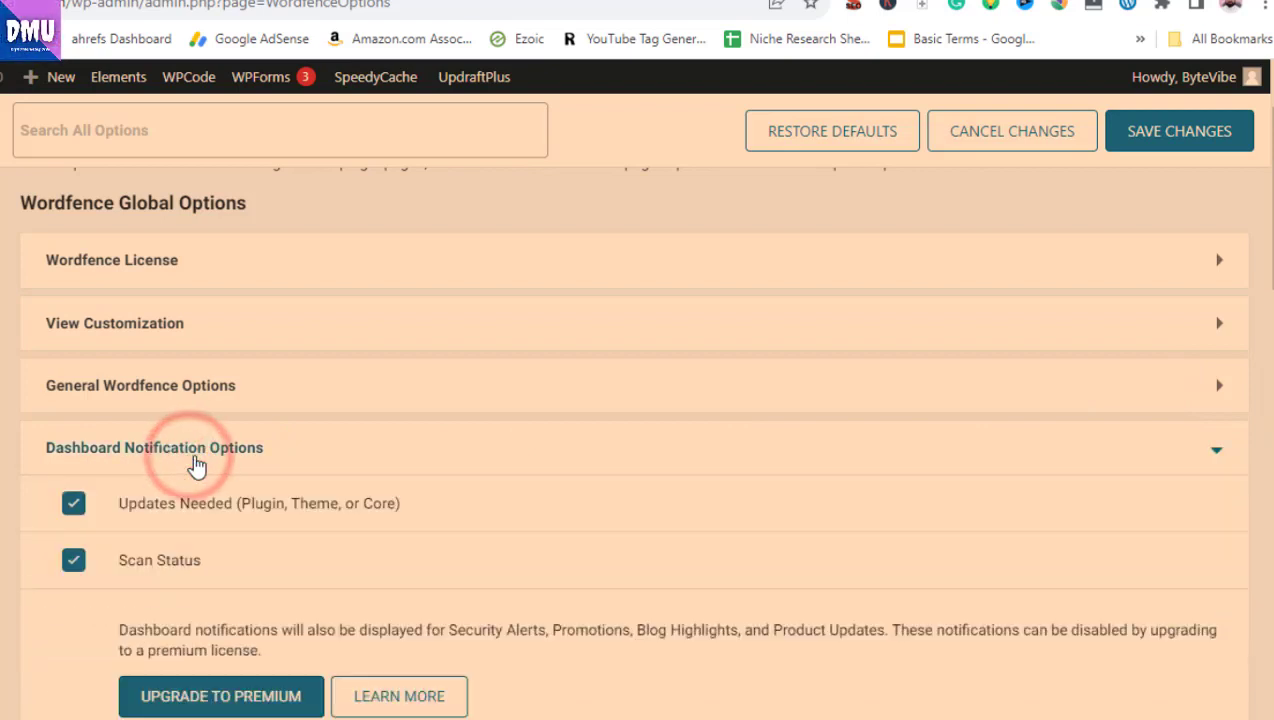
scroll(180, 466, "down", 2)
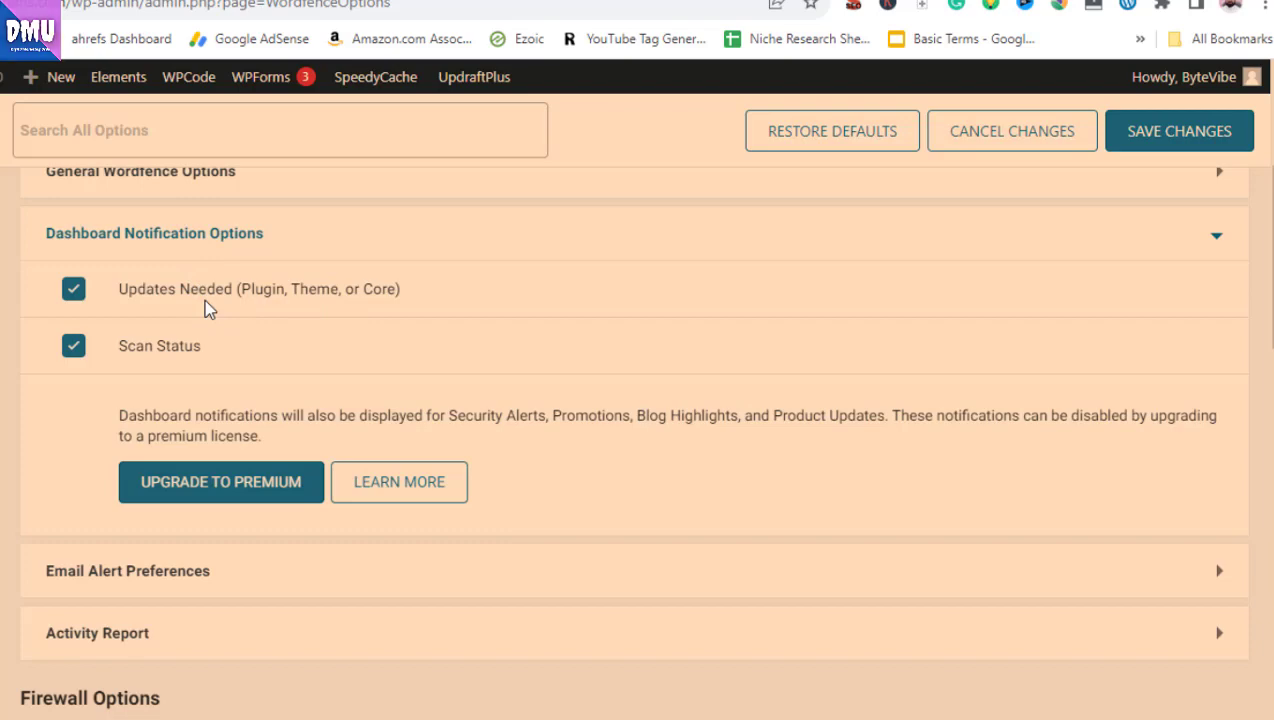
scroll(207, 305, "down", 2)
scroll(785, 390, "up", 2)
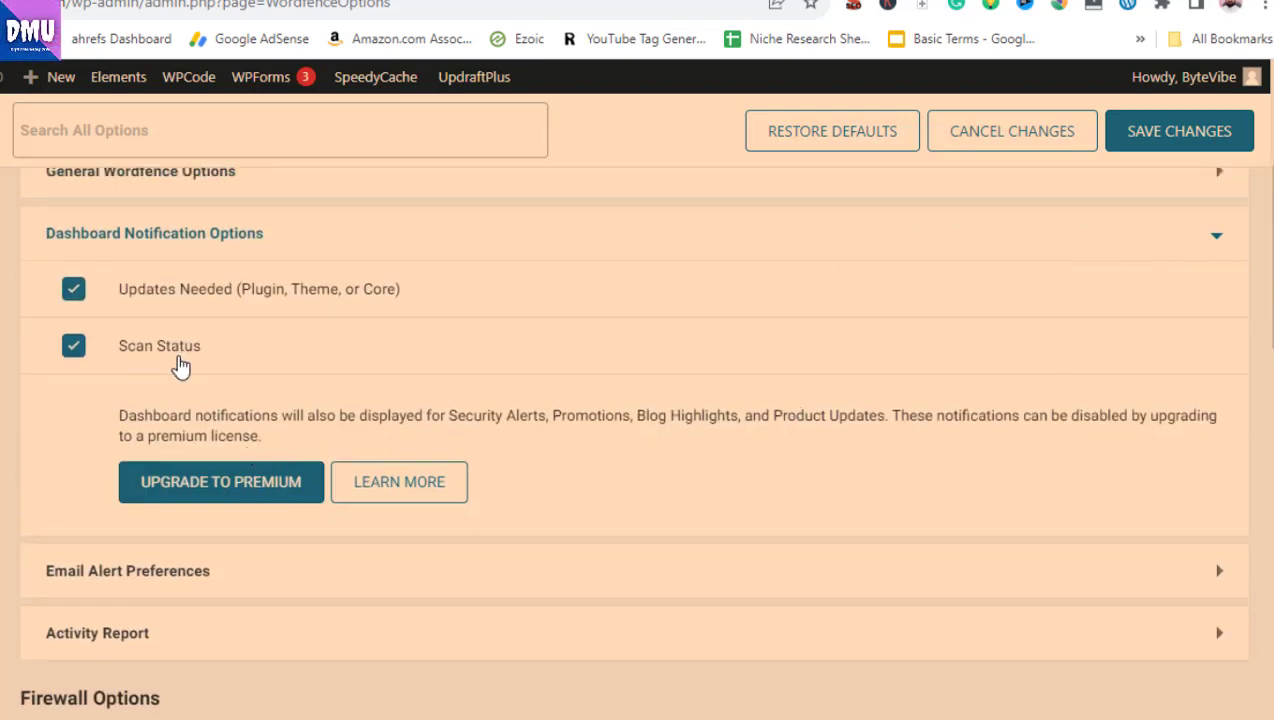
left_click(1226, 240)
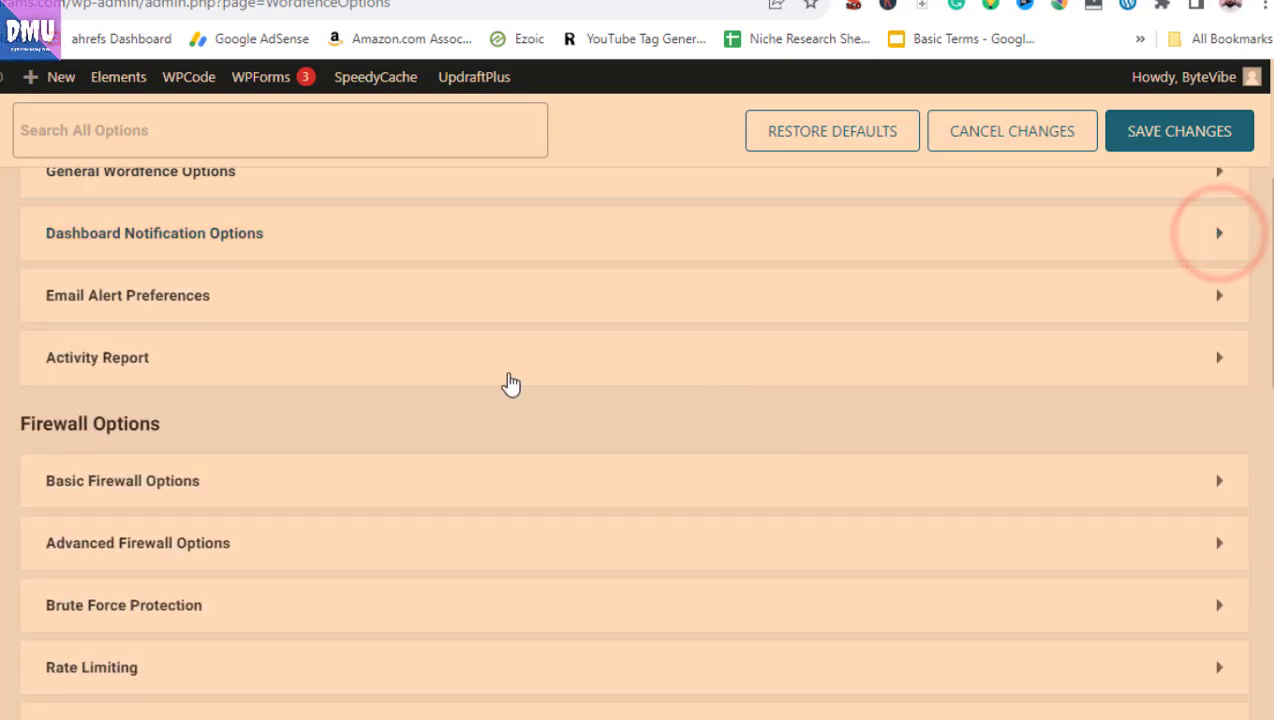
Step: Expand Email Alert Preferences, review its alert options from automatic updates to the maximum emails per hour, and collapse the section
left_click(1155, 318)
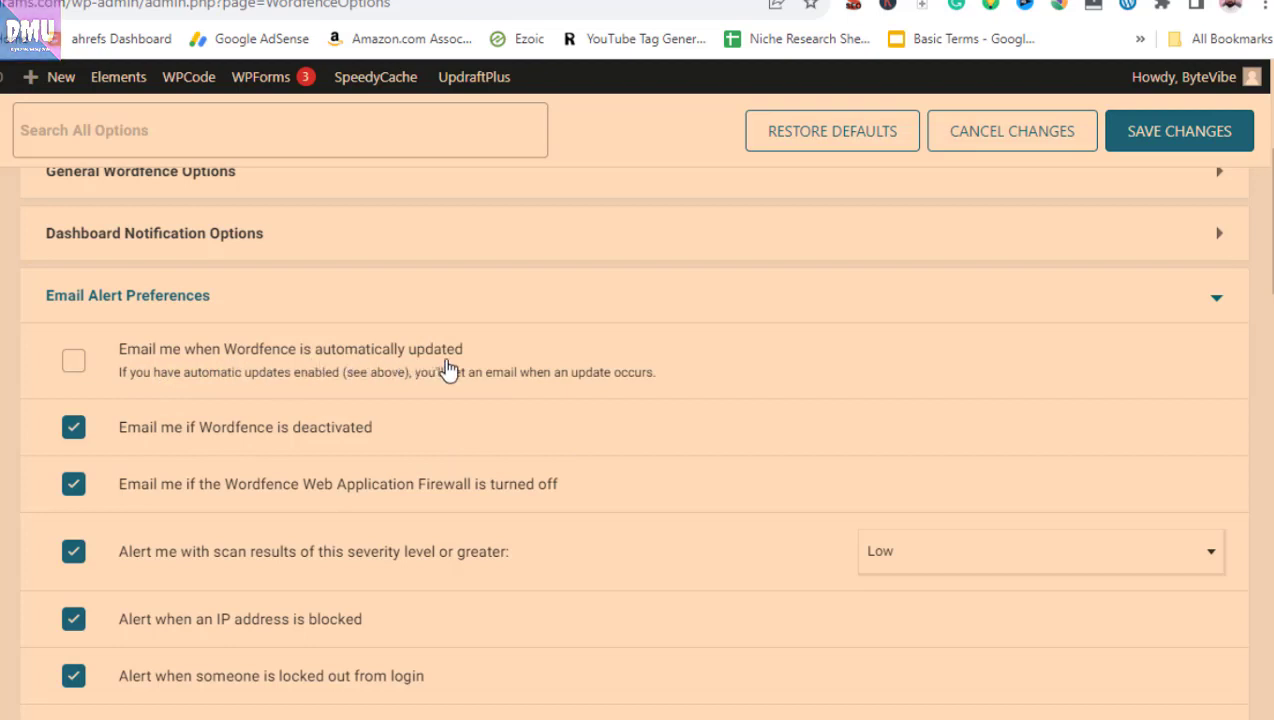
scroll(447, 371, "down", 2)
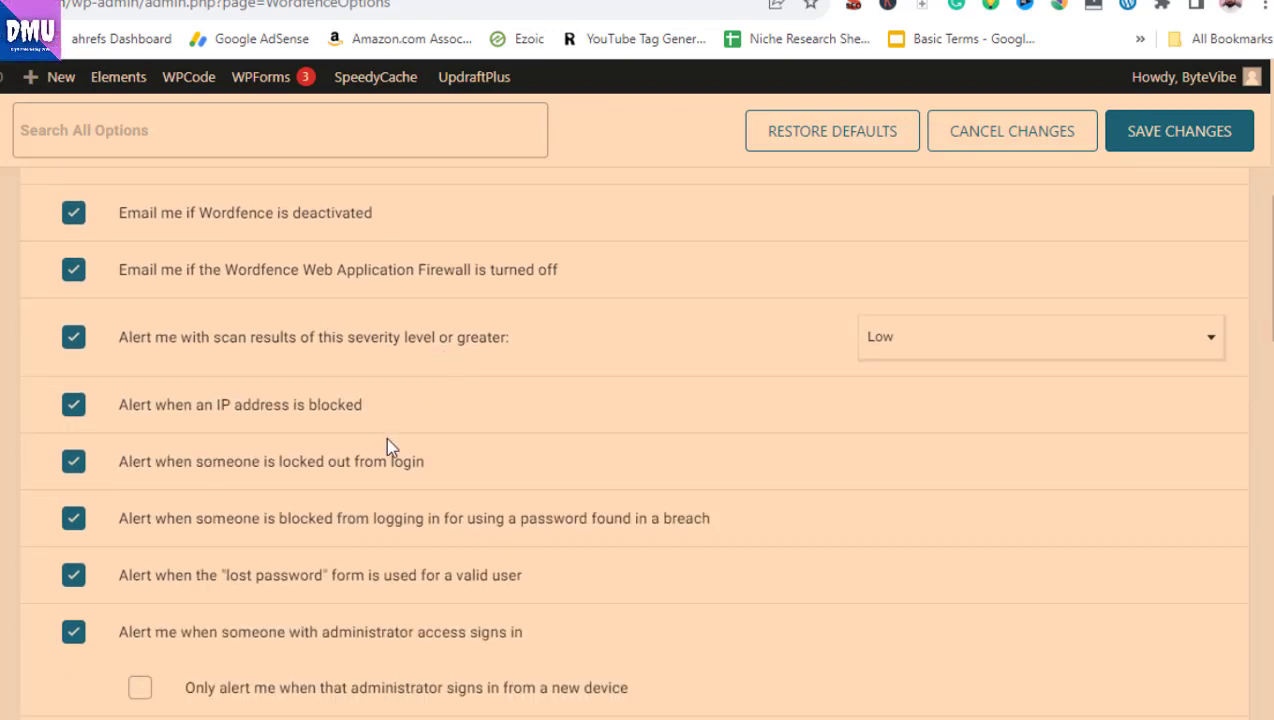
scroll(300, 474, "down", 1)
scroll(298, 476, "down", 3)
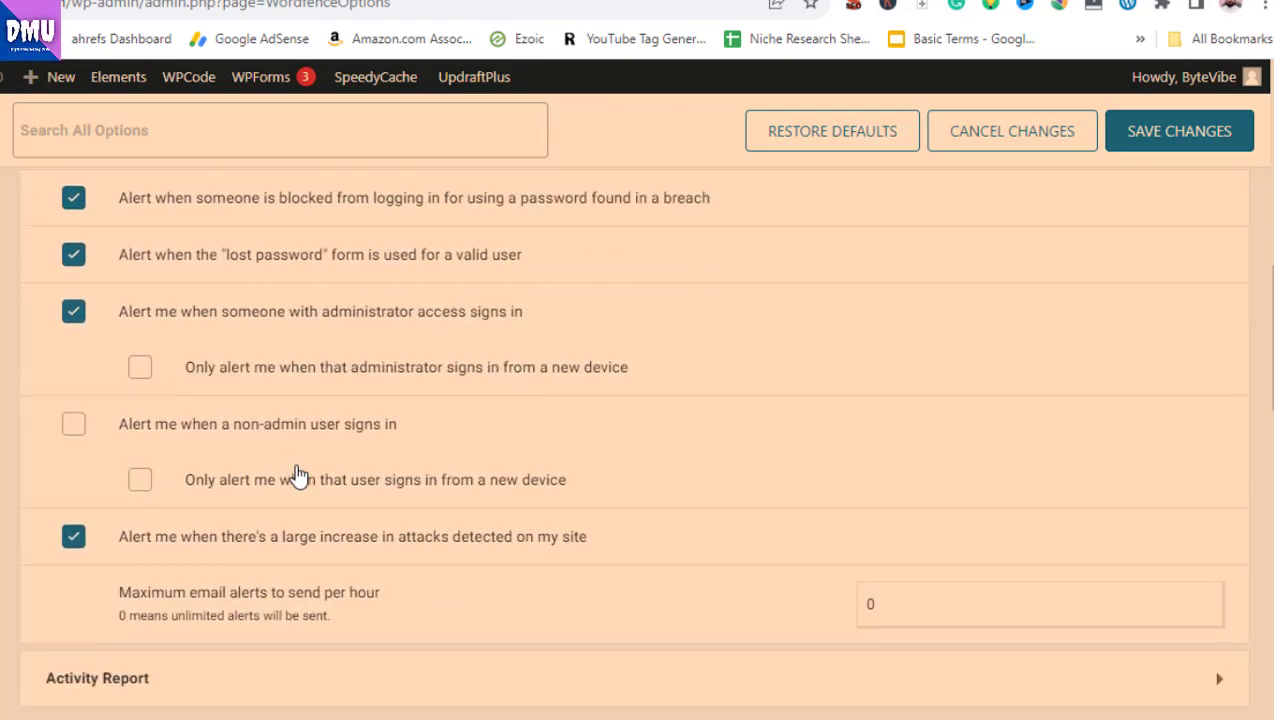
scroll(950, 528, "up", 3)
scroll(950, 528, "up", 4)
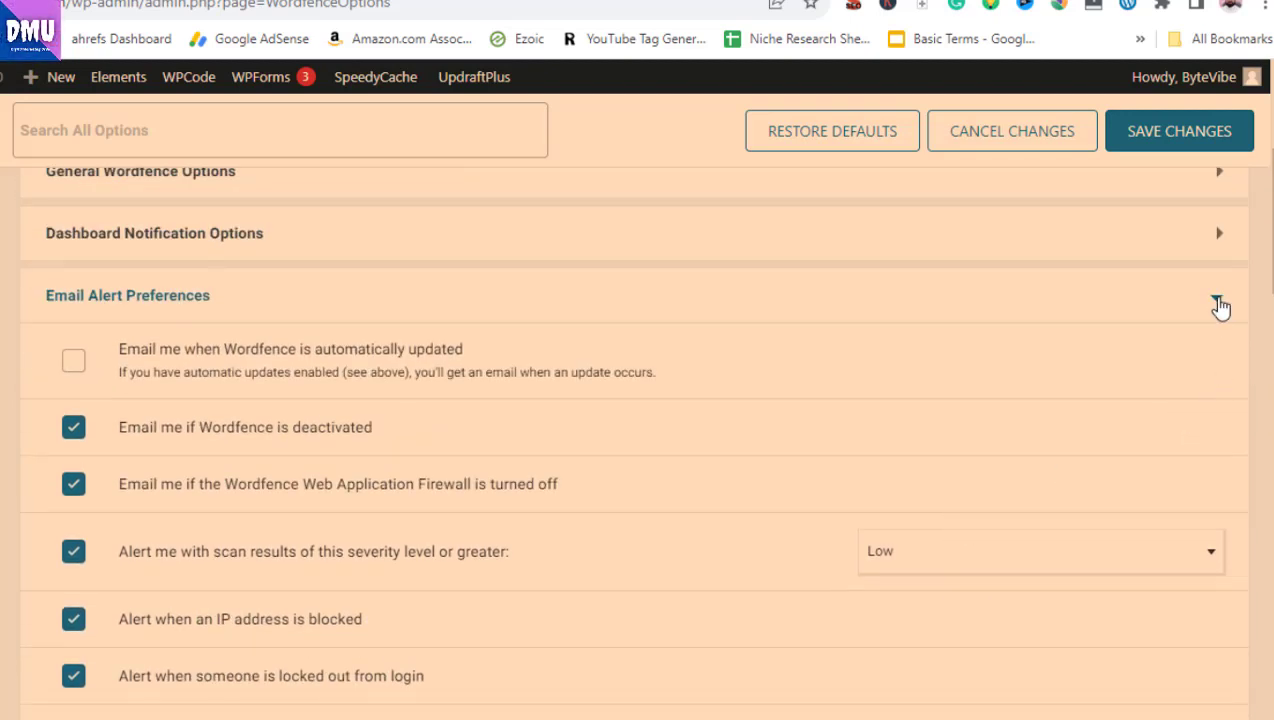
left_click(1219, 300)
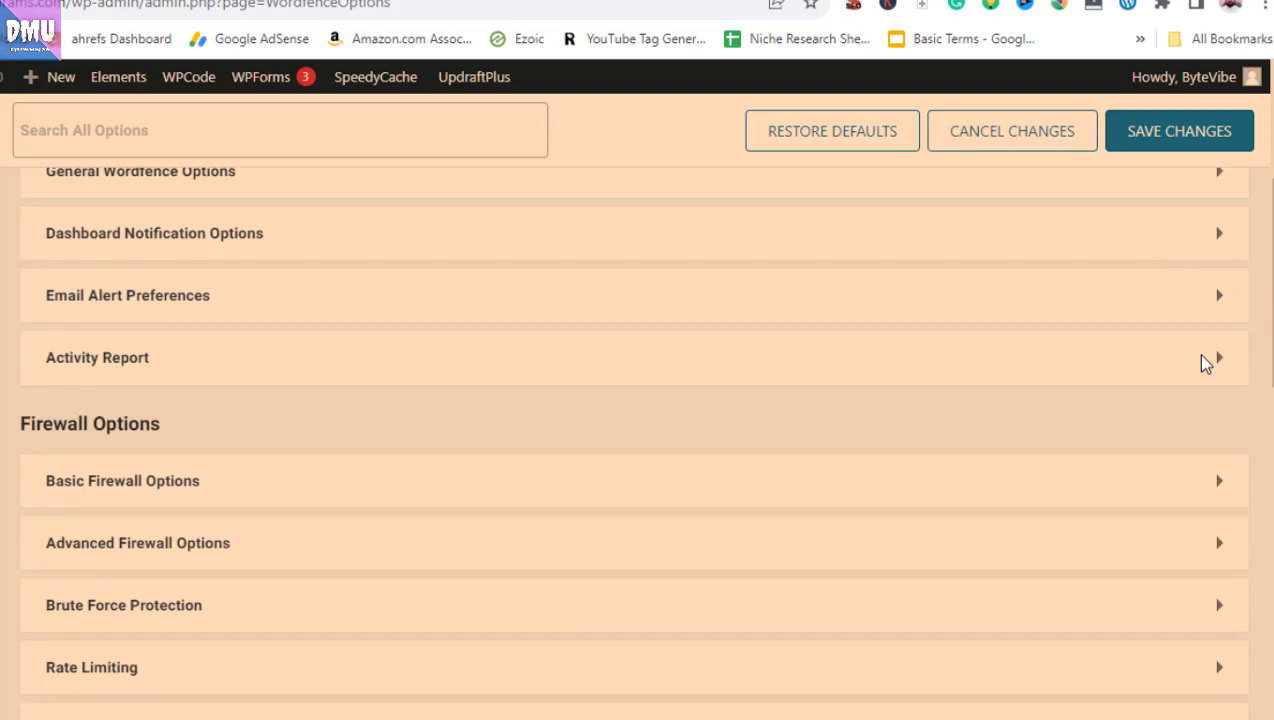
Step: Expand Activity Report, choose "Once a week" for the email summary frequency, and collapse the section
left_click(1207, 360)
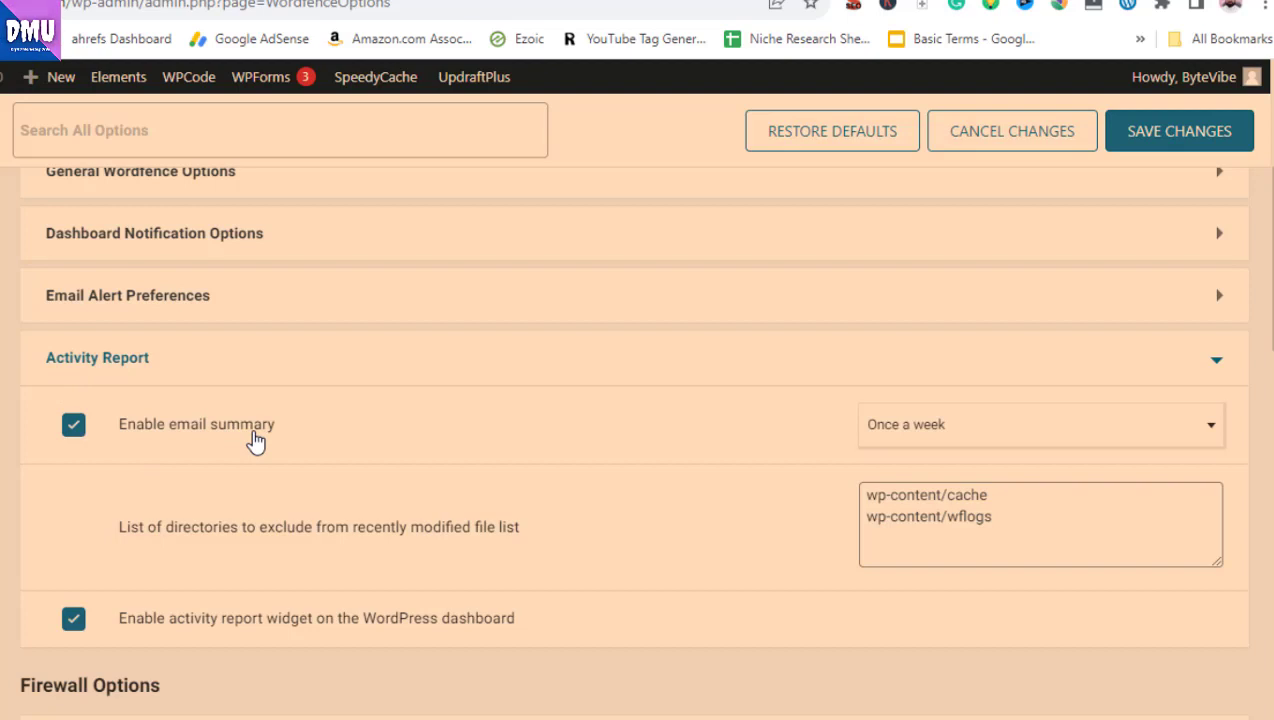
scroll(314, 535, "down", 1)
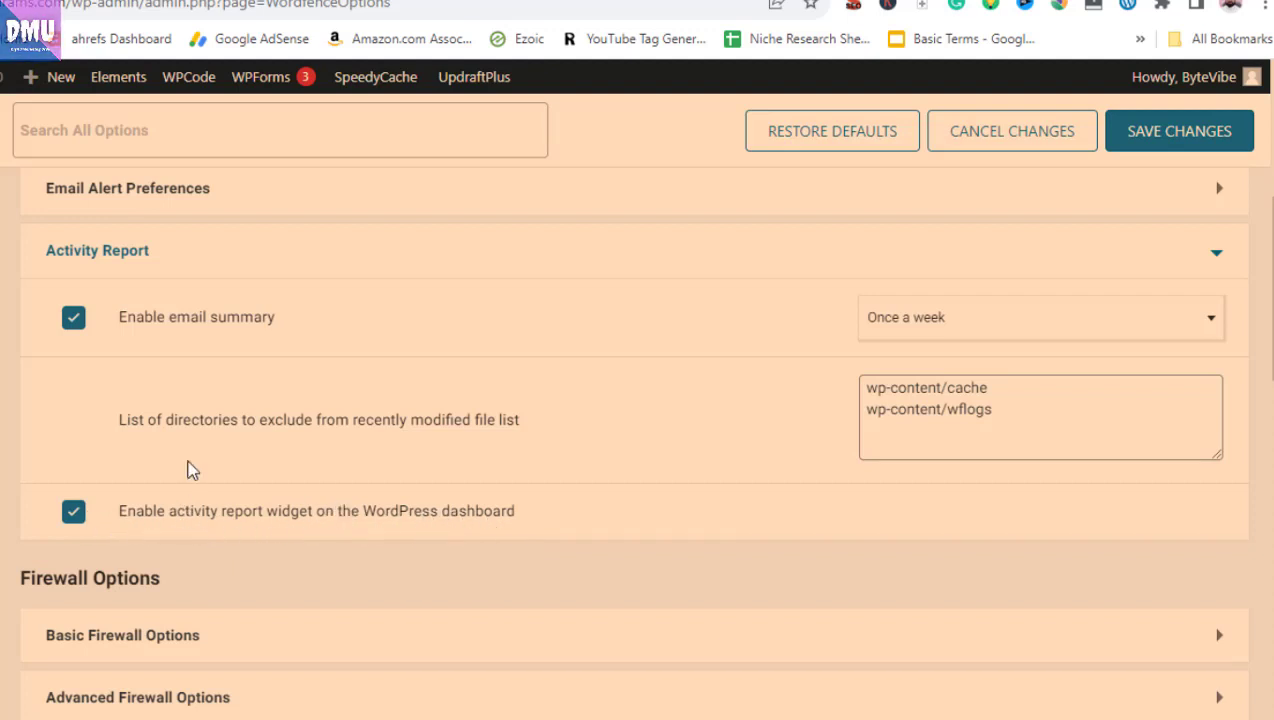
left_click(1166, 341)
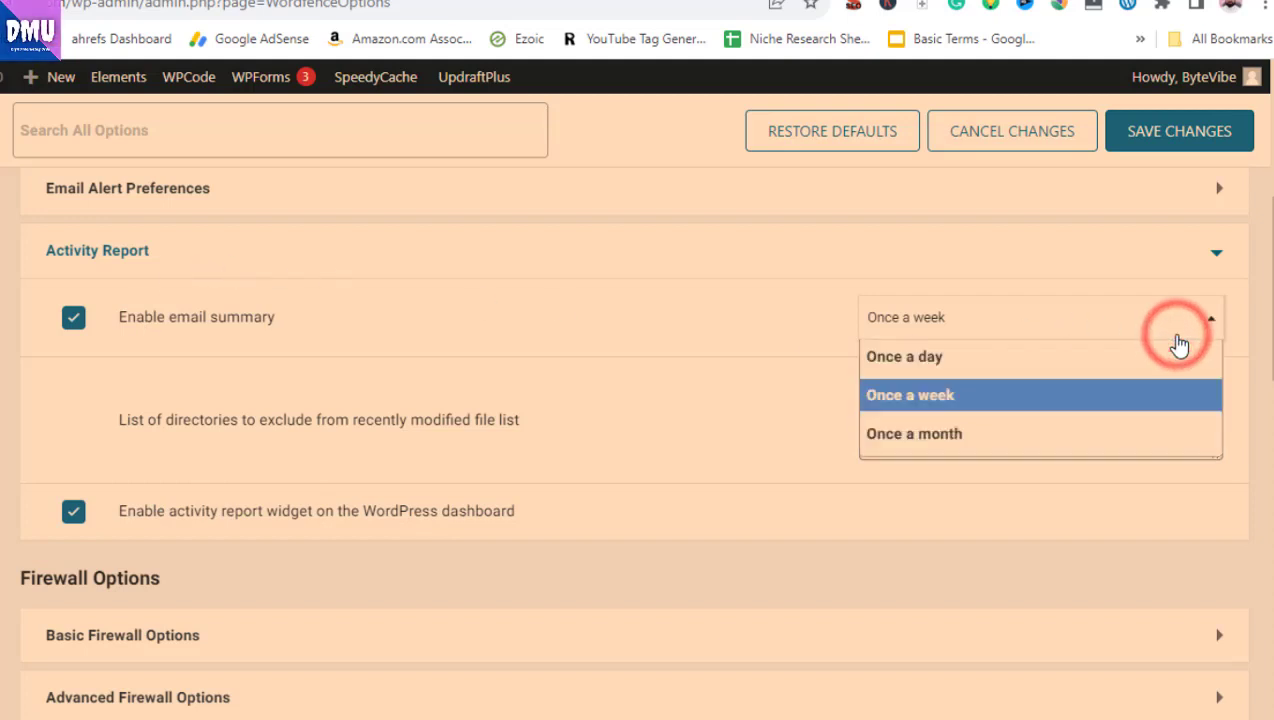
left_click(1172, 400)
left_click(1218, 256)
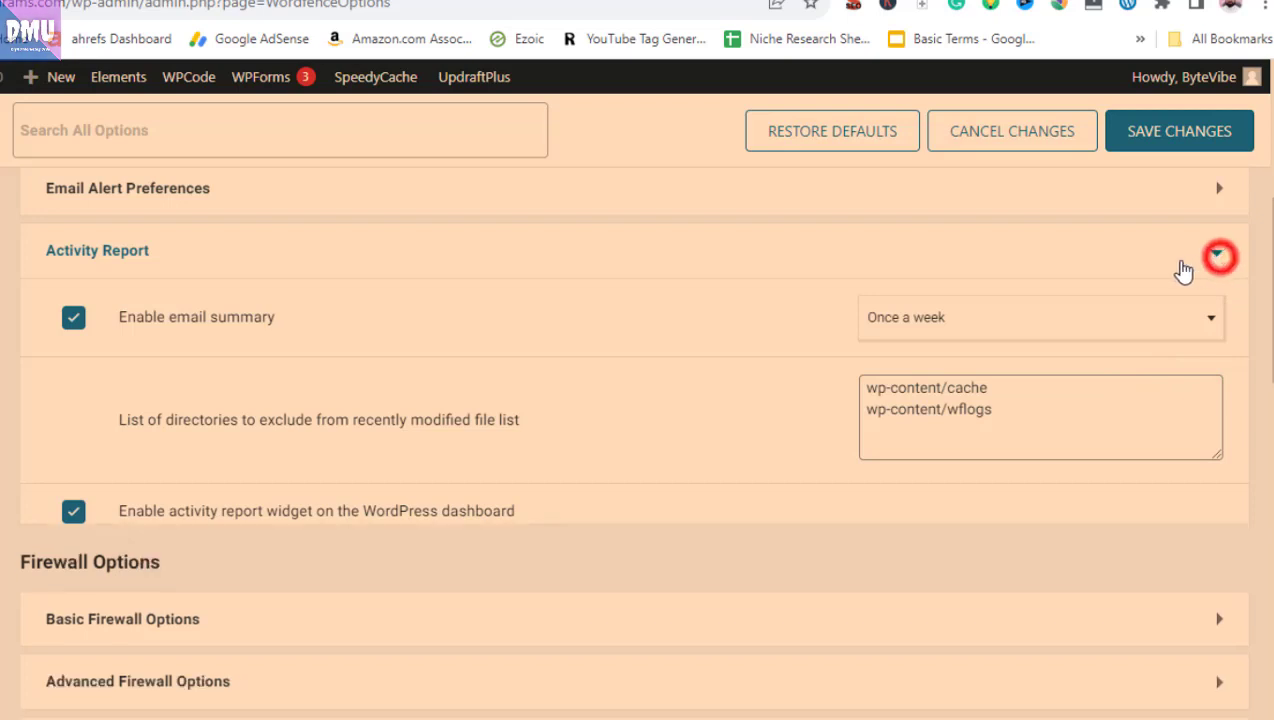
Step: Expand Basic Firewall Options and review the firewall status, protection level and real-time IP blocklist settings
scroll(717, 421, "down", 1)
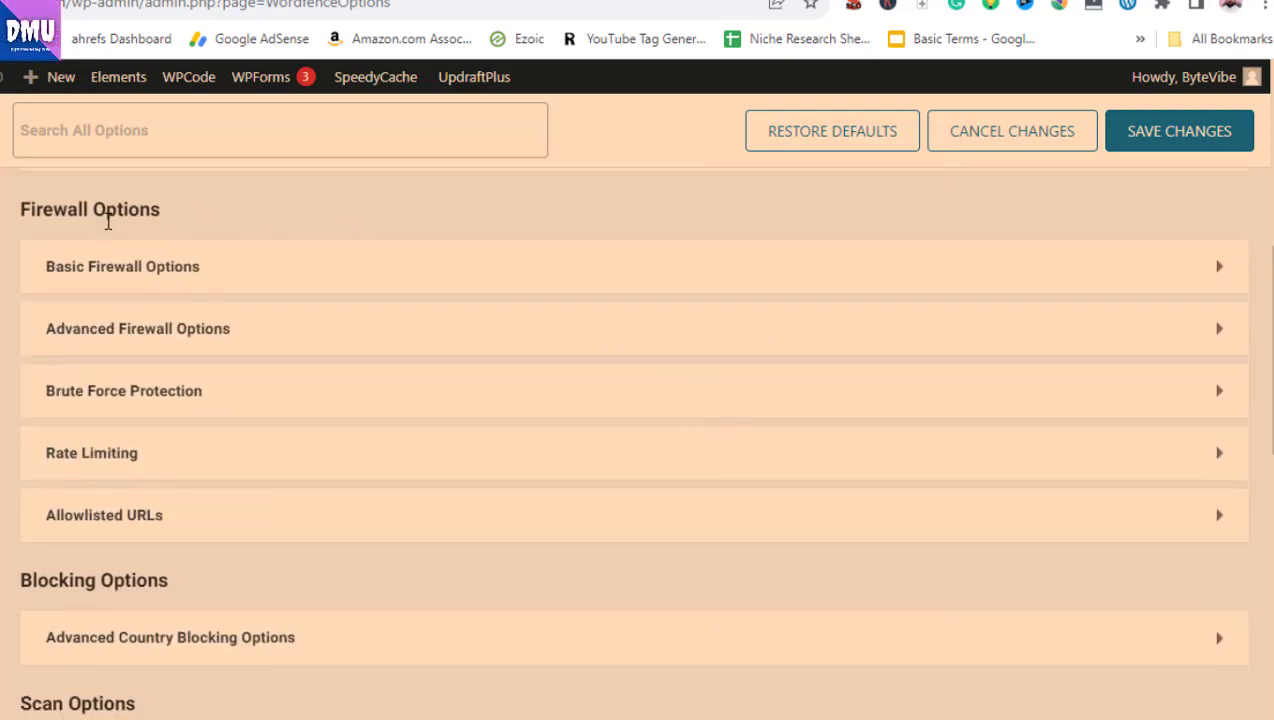
left_click(547, 274)
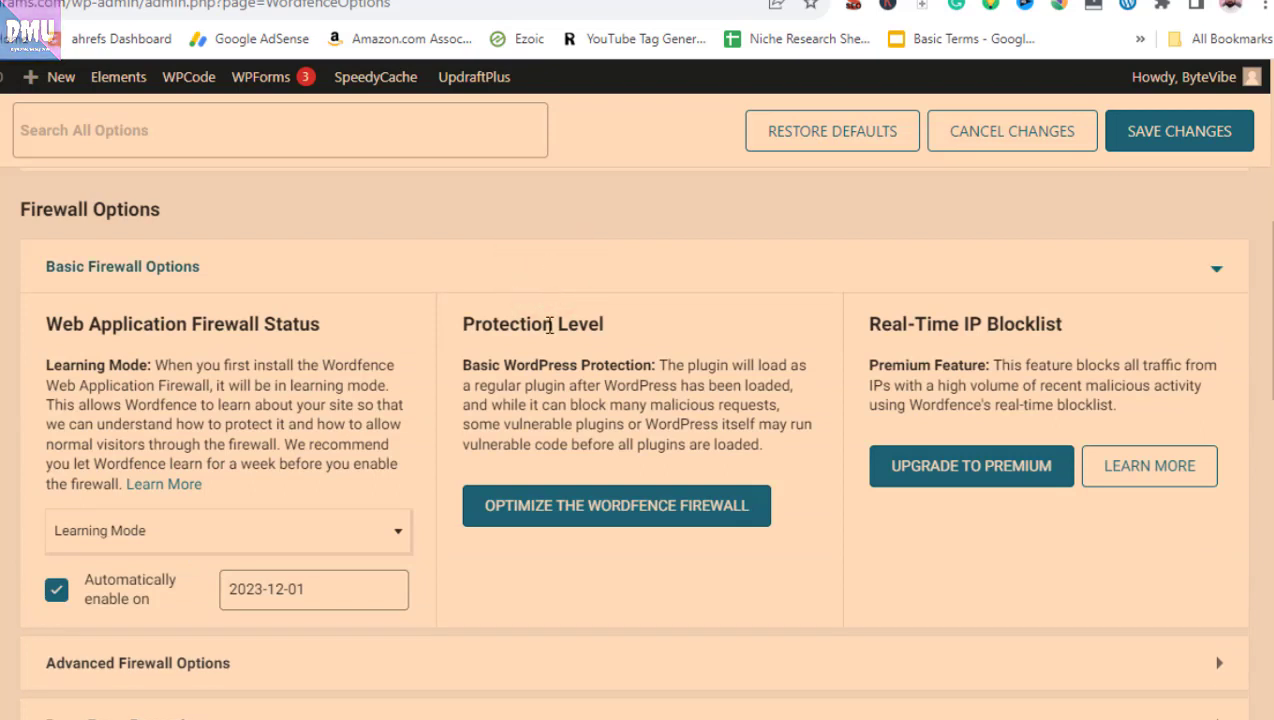
scroll(556, 425, "down", 1)
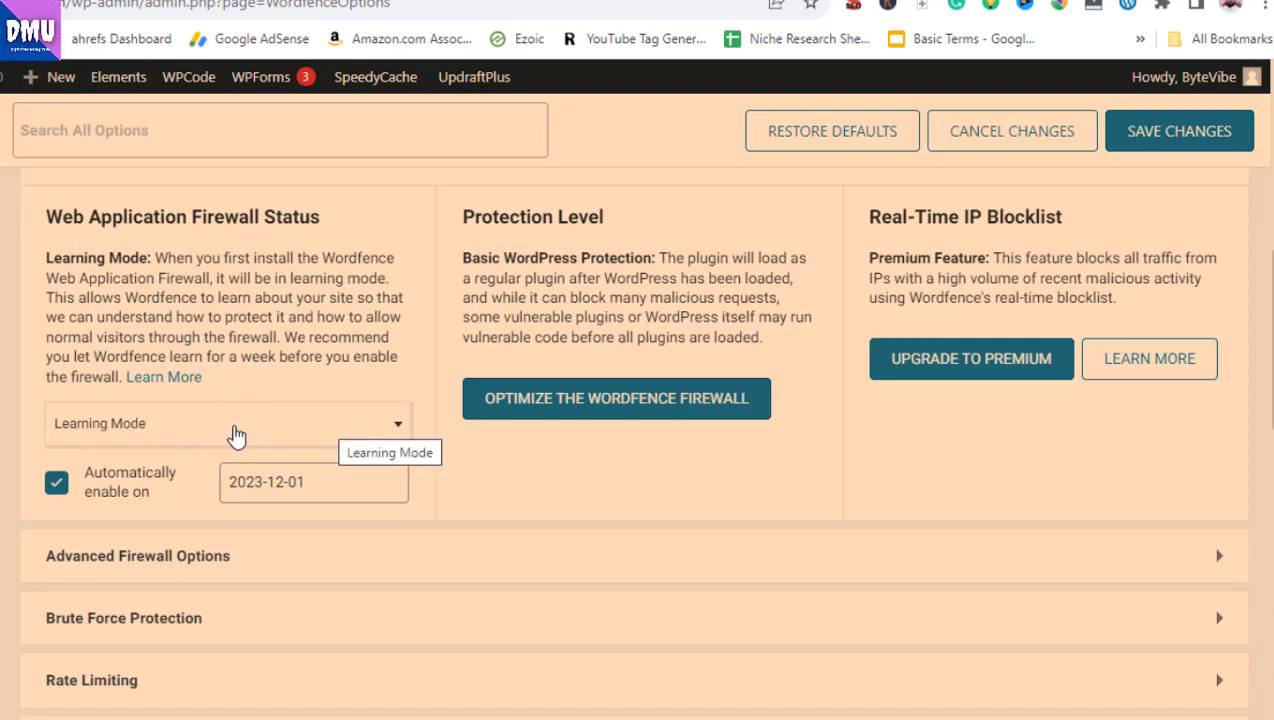
Step: Try the "Enabled and Protecting" Web Application Firewall Status and return it to "Learning Mode"
left_click(353, 446)
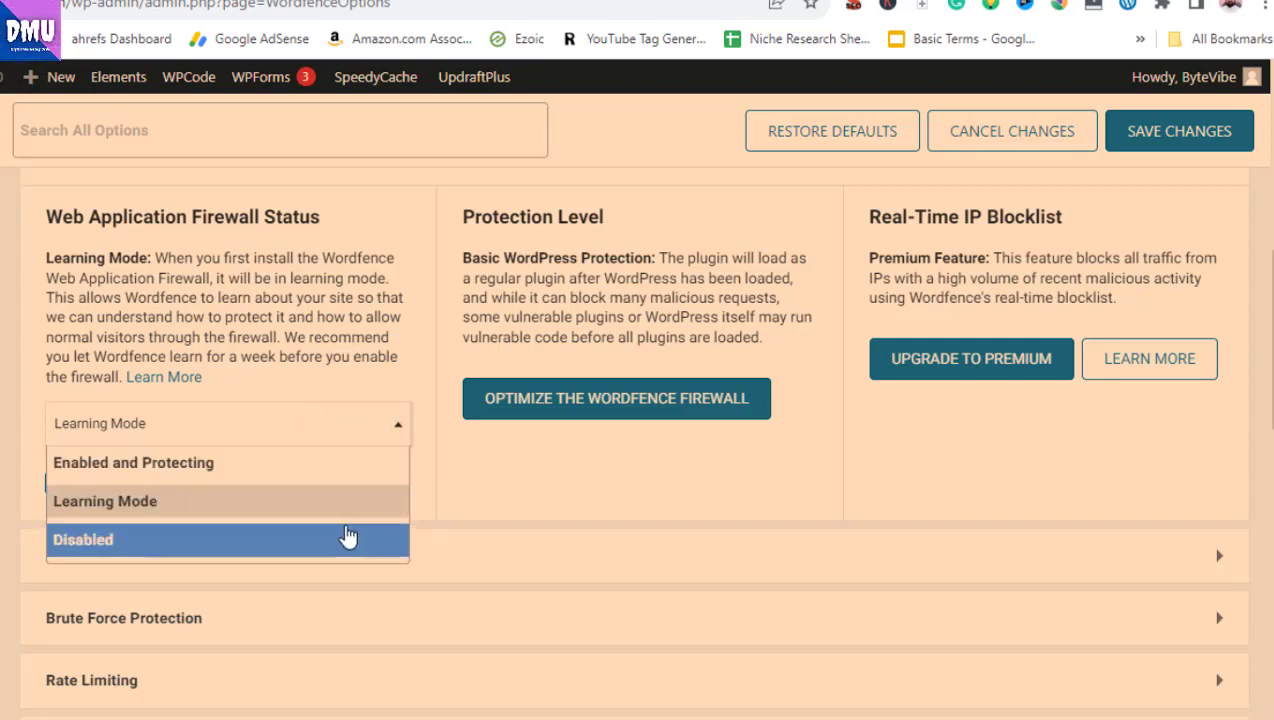
left_click(335, 470)
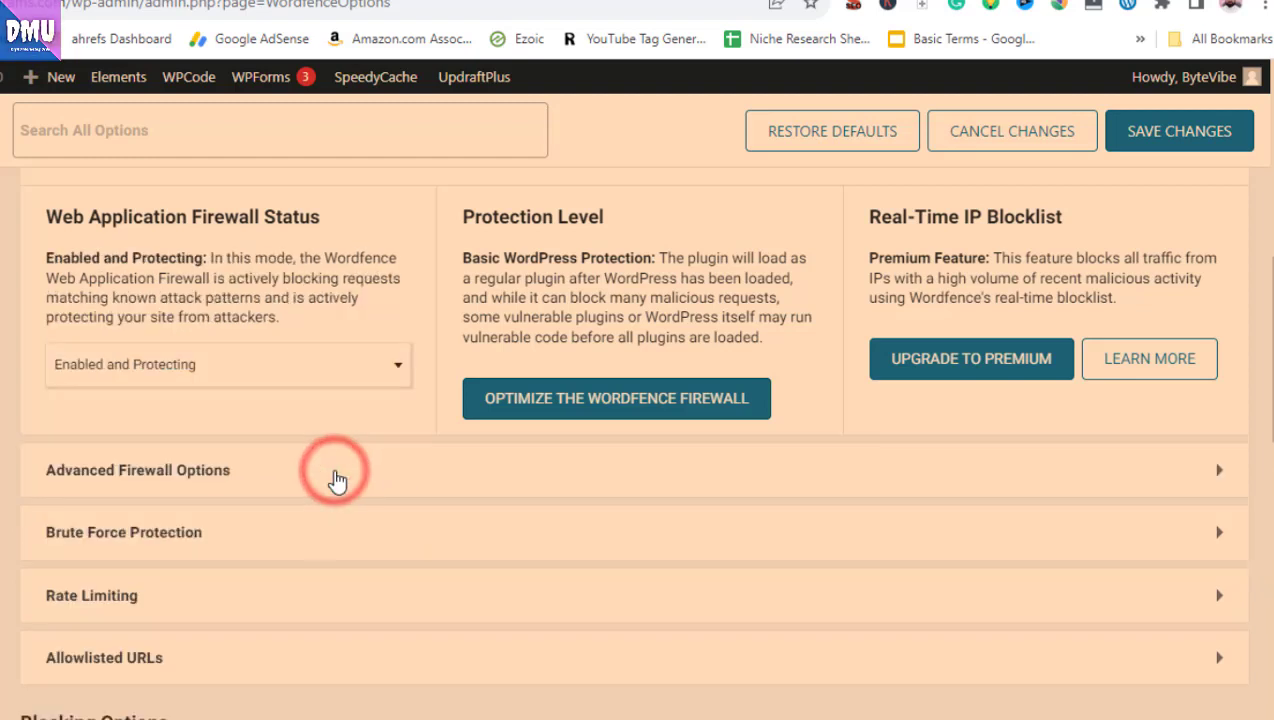
left_click(348, 368)
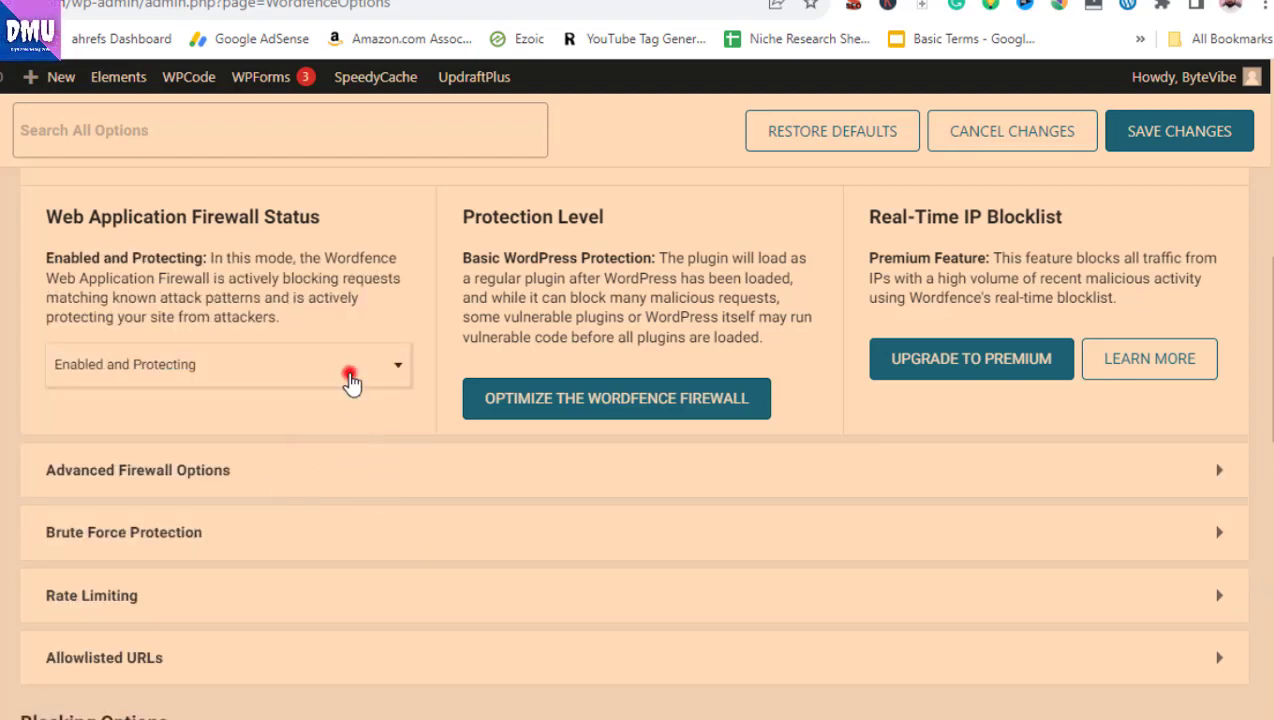
left_click(356, 448)
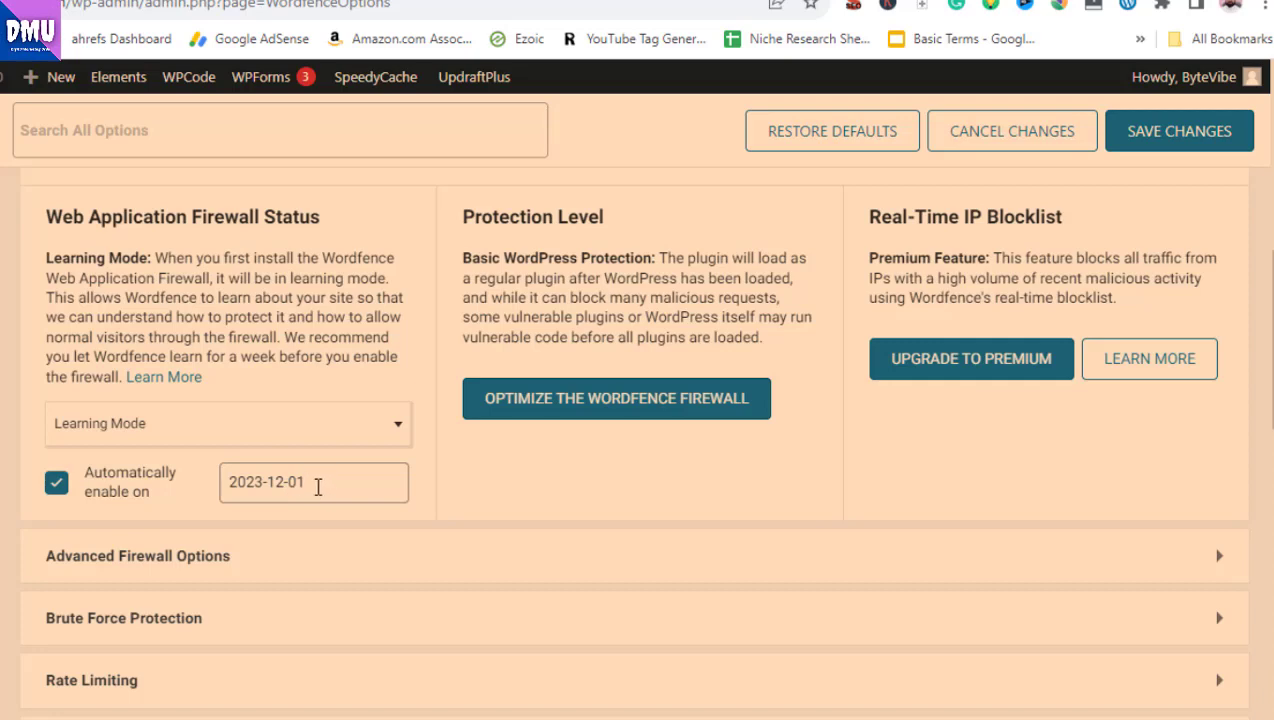
Step: Set the date on which the firewall is automatically enabled to 2023-11-27
left_click(316, 485)
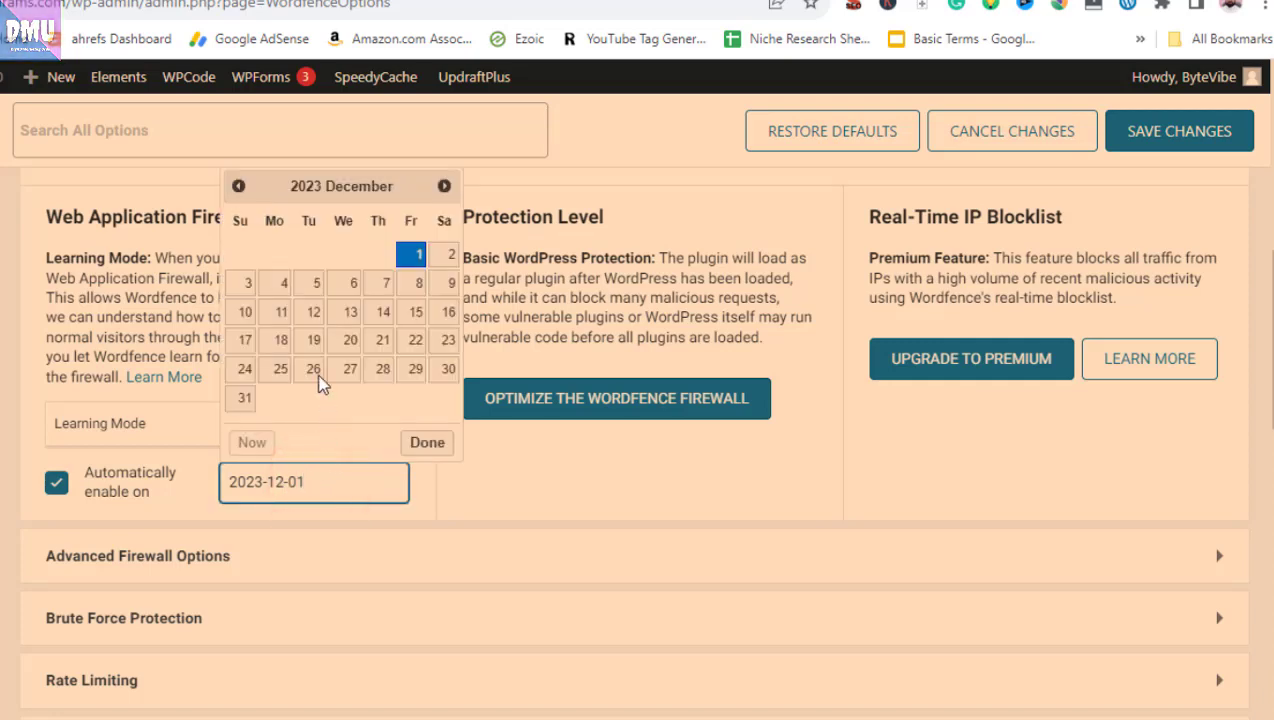
left_click(238, 186)
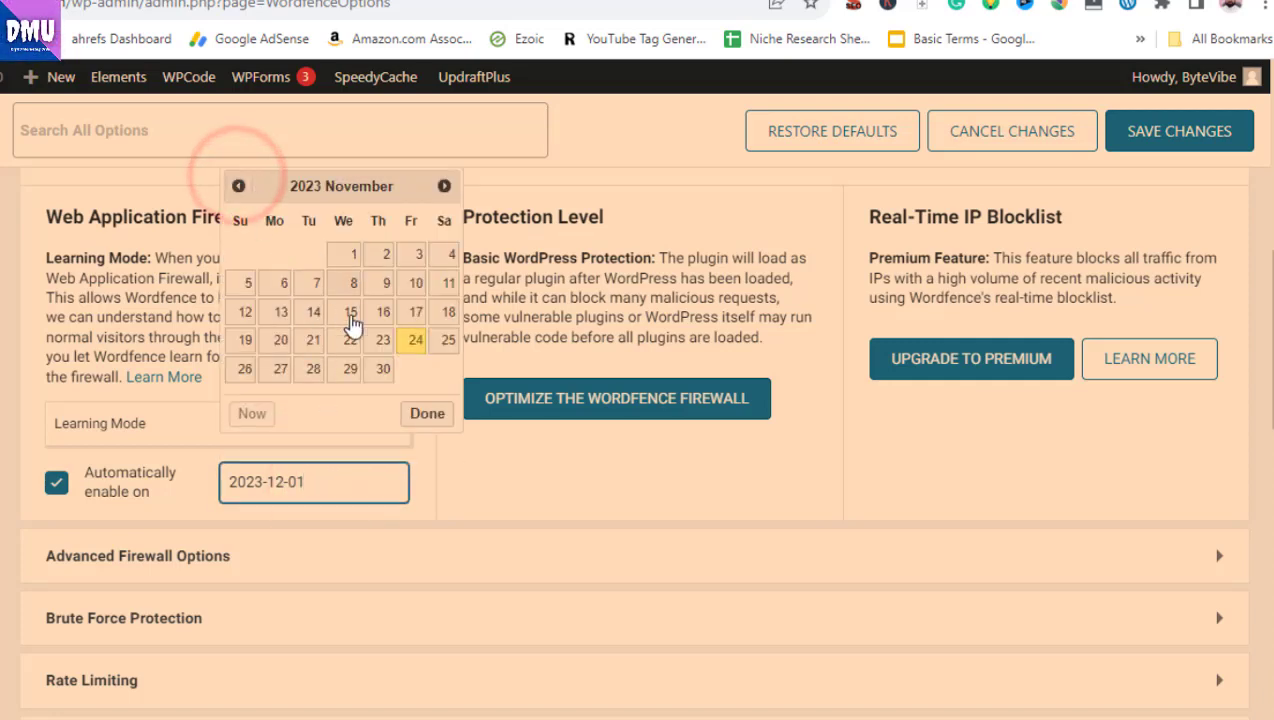
left_click(284, 376)
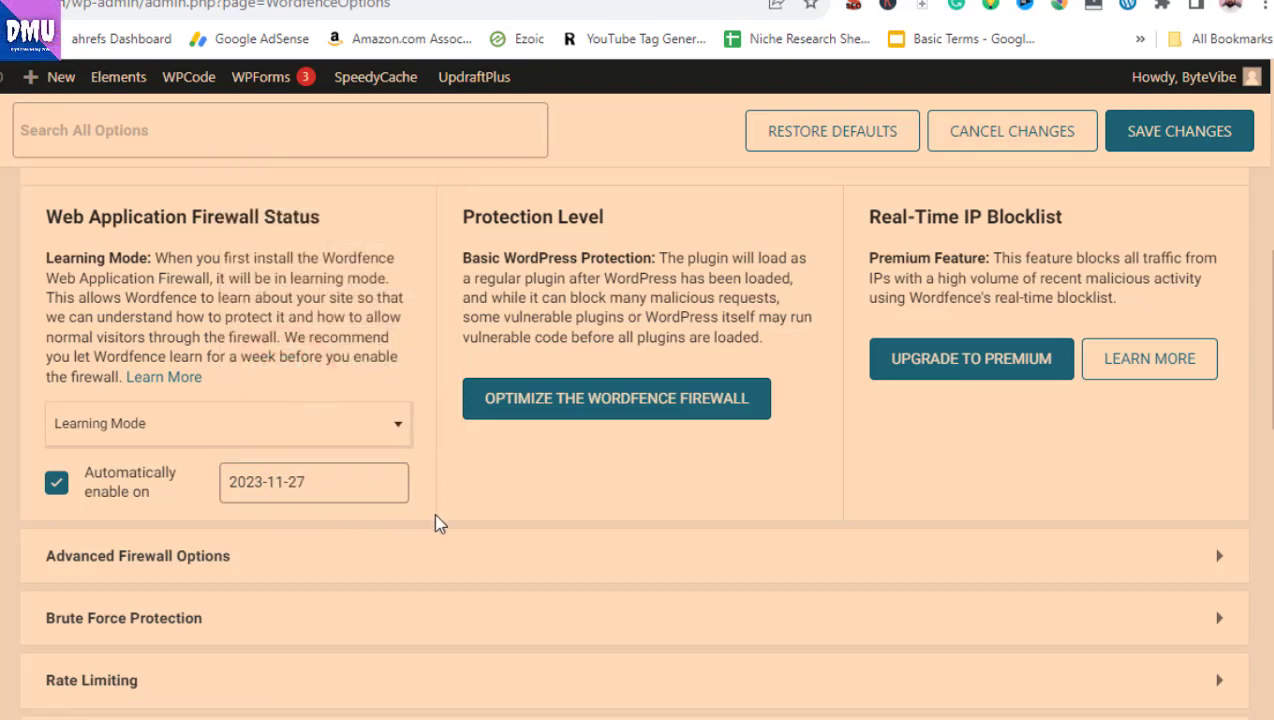
Step: Open and dismiss the Optimize Wordfence Firewall setup, check the Real-Time IP Blocklist, and collapse Basic Firewall Options
left_click(674, 417)
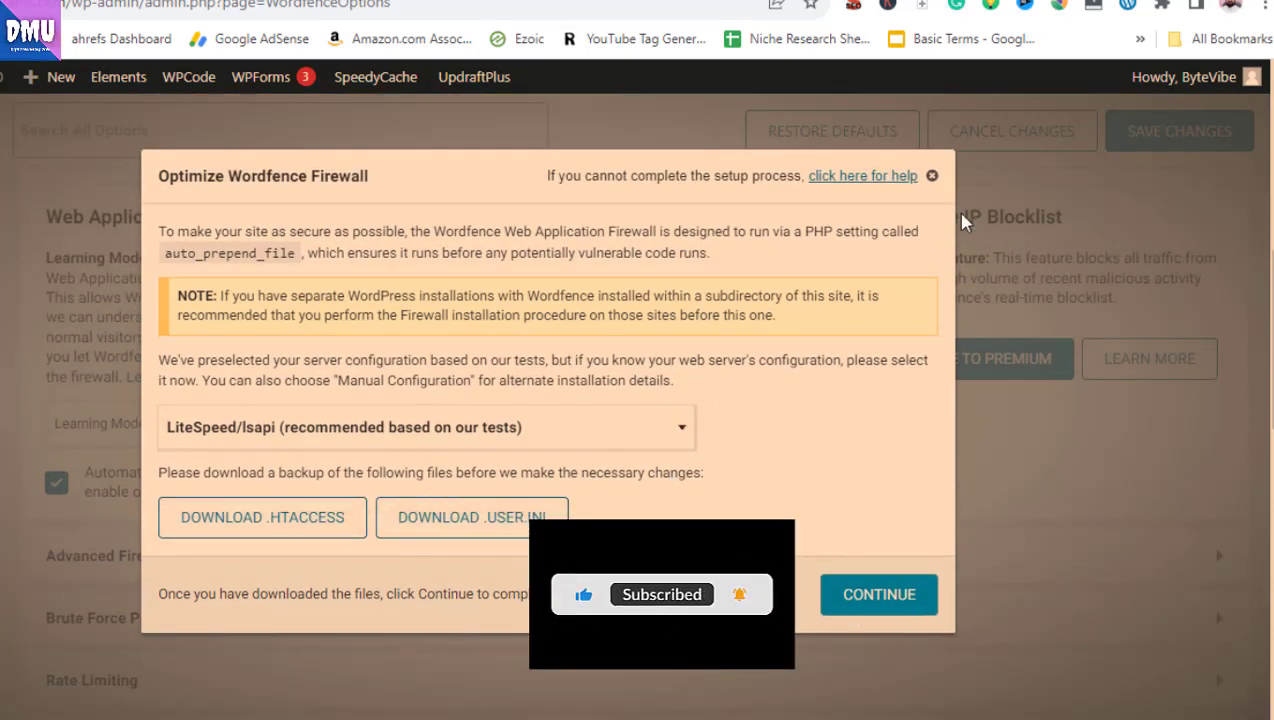
left_click(931, 178)
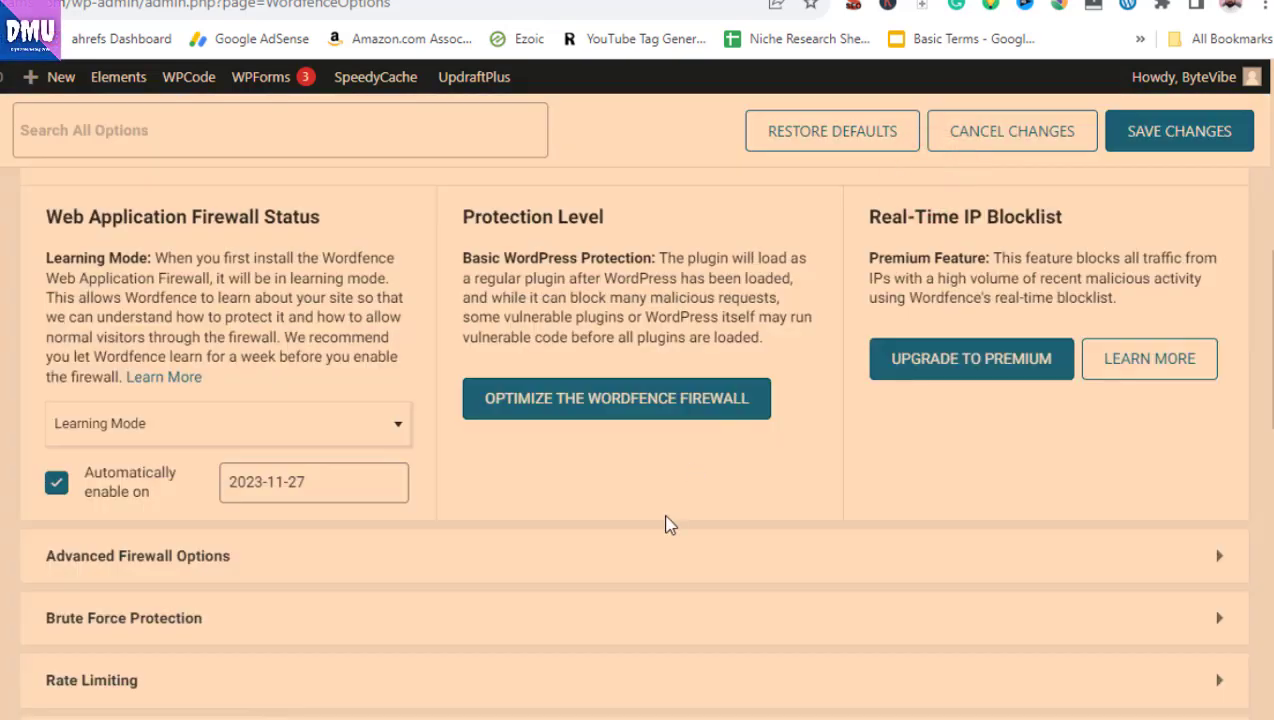
scroll(663, 512, "down", 2)
scroll(955, 425, "up", 4)
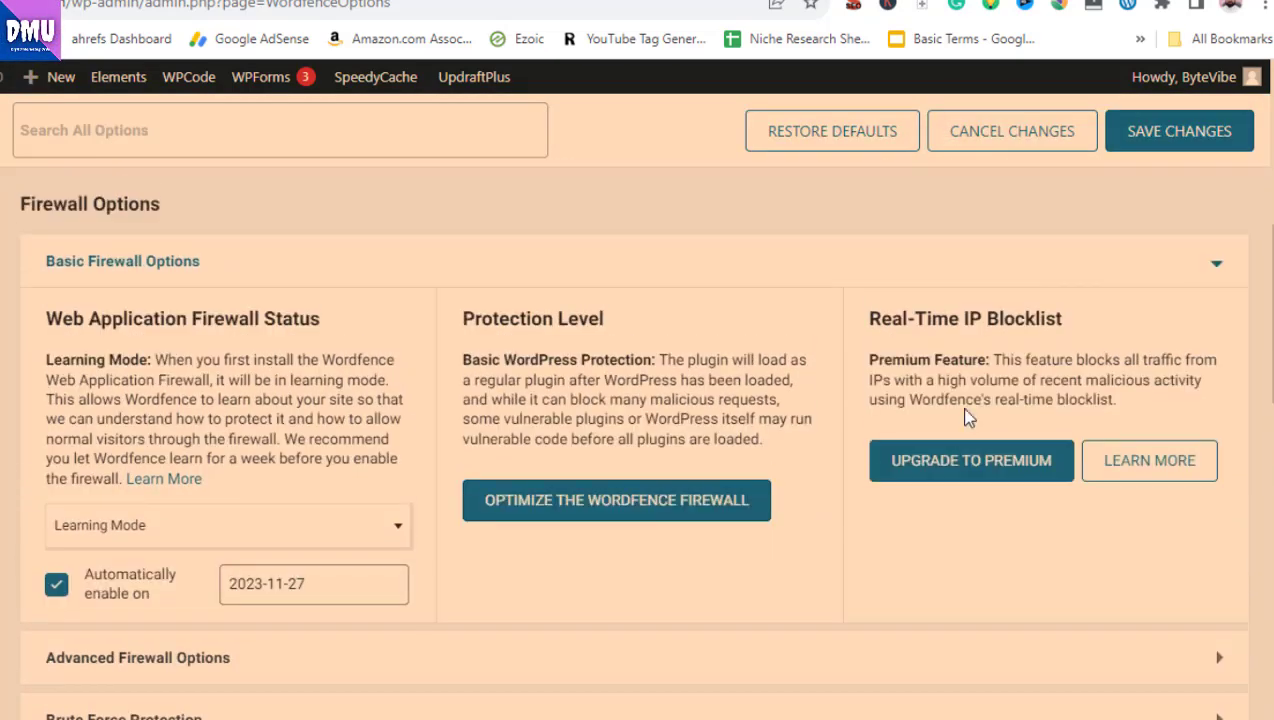
scroll(815, 433, "down", 2)
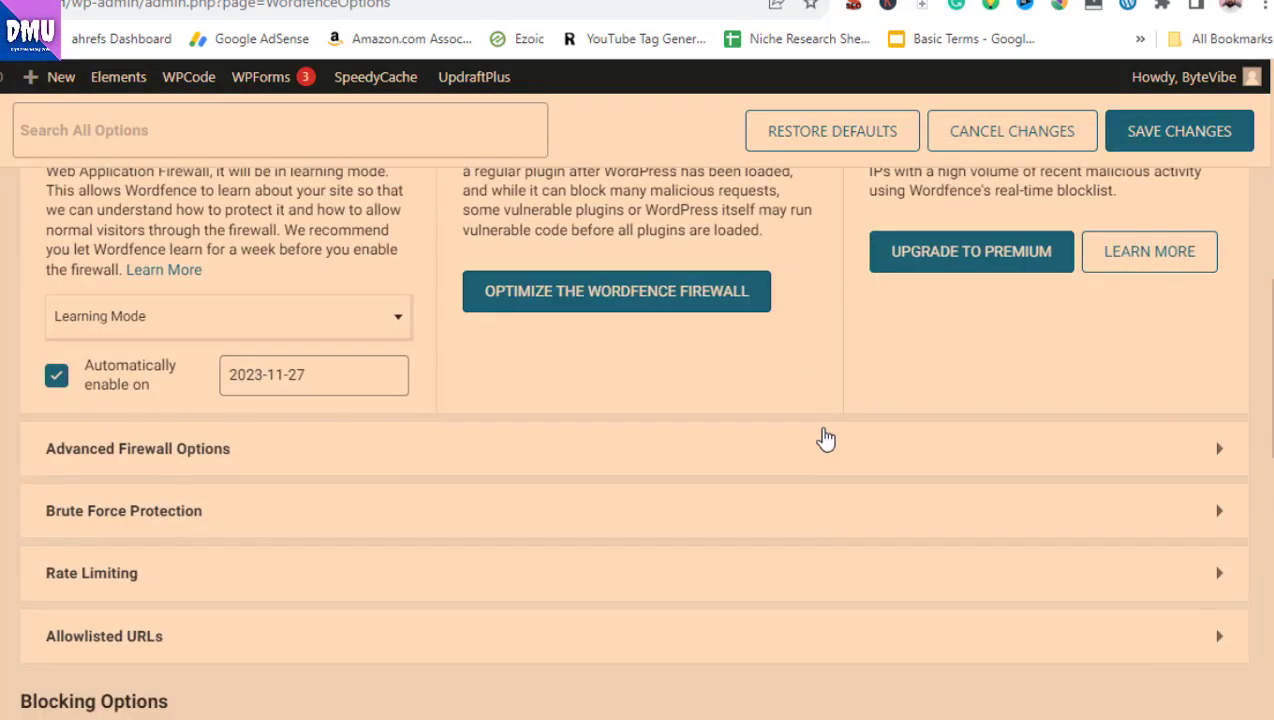
scroll(825, 435, "up", 2)
left_click(1220, 268)
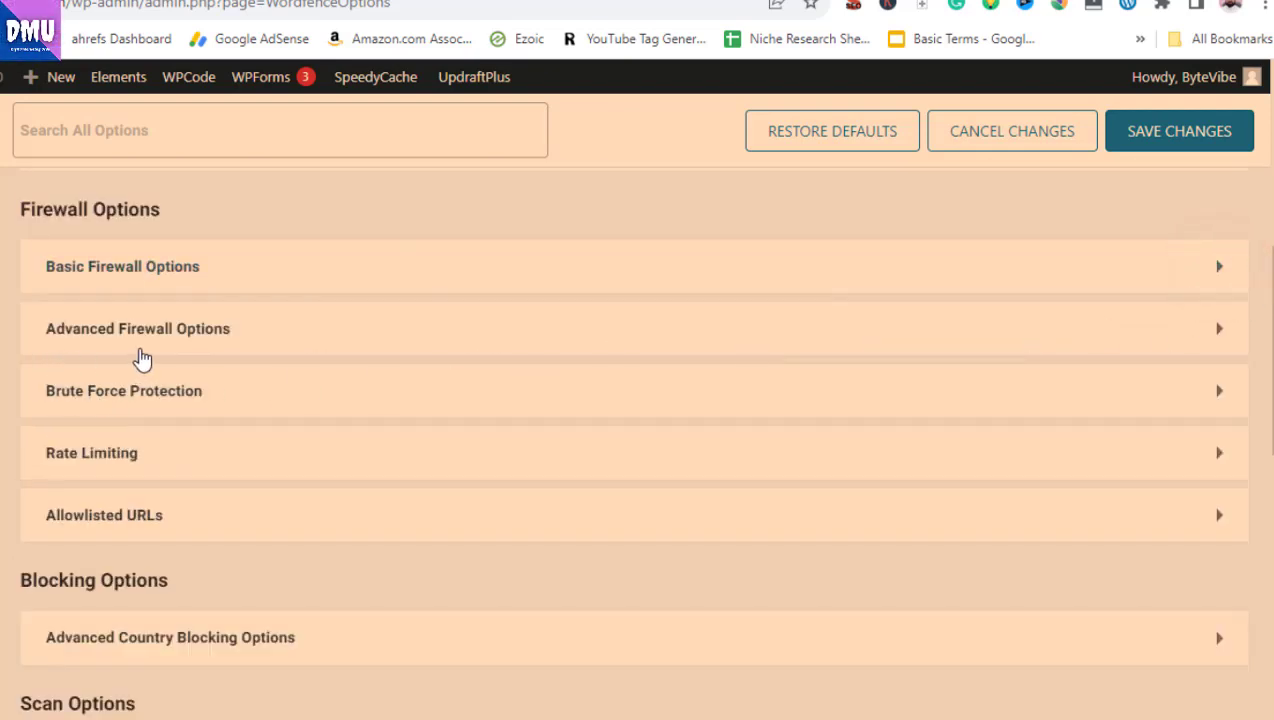
Step: Expand Advanced Firewall Options, review the allowlisted IPs, allowlisted services and firewall rules, and collapse the section
left_click(1040, 328)
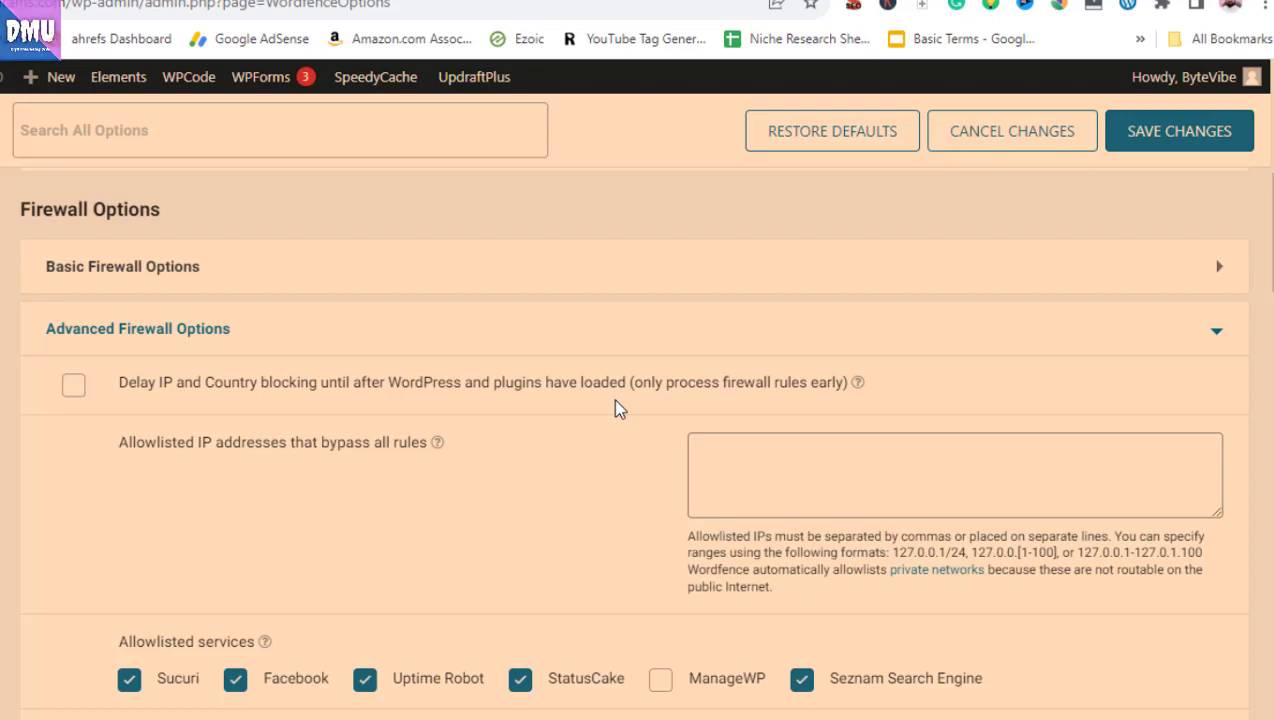
scroll(505, 468, "down", 2)
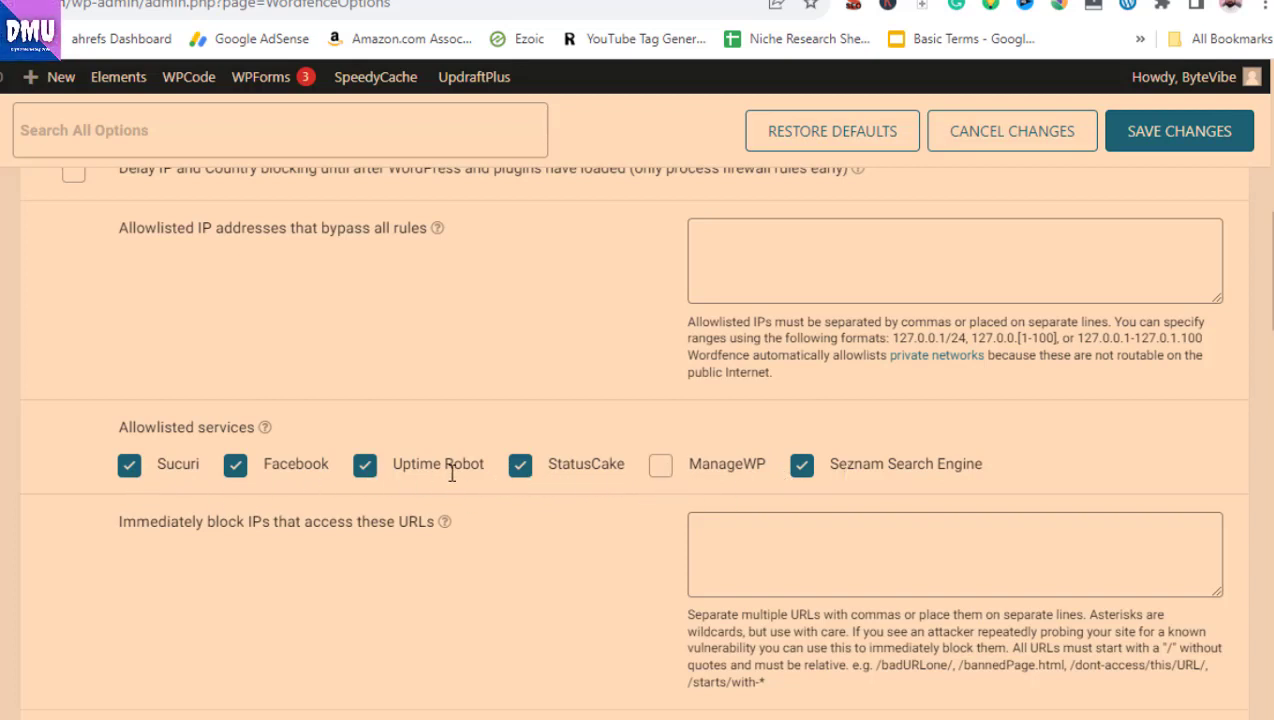
scroll(451, 472, "down", 5)
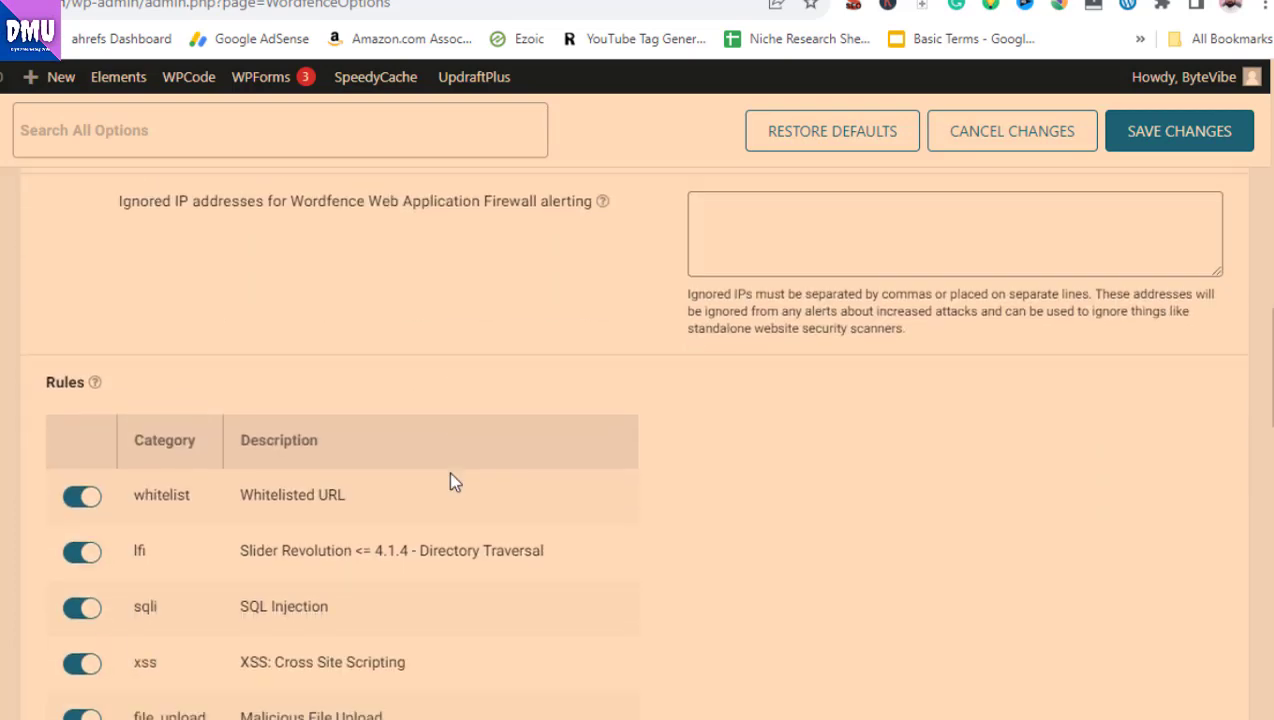
scroll(450, 478, "up", 3)
scroll(450, 478, "down", 4)
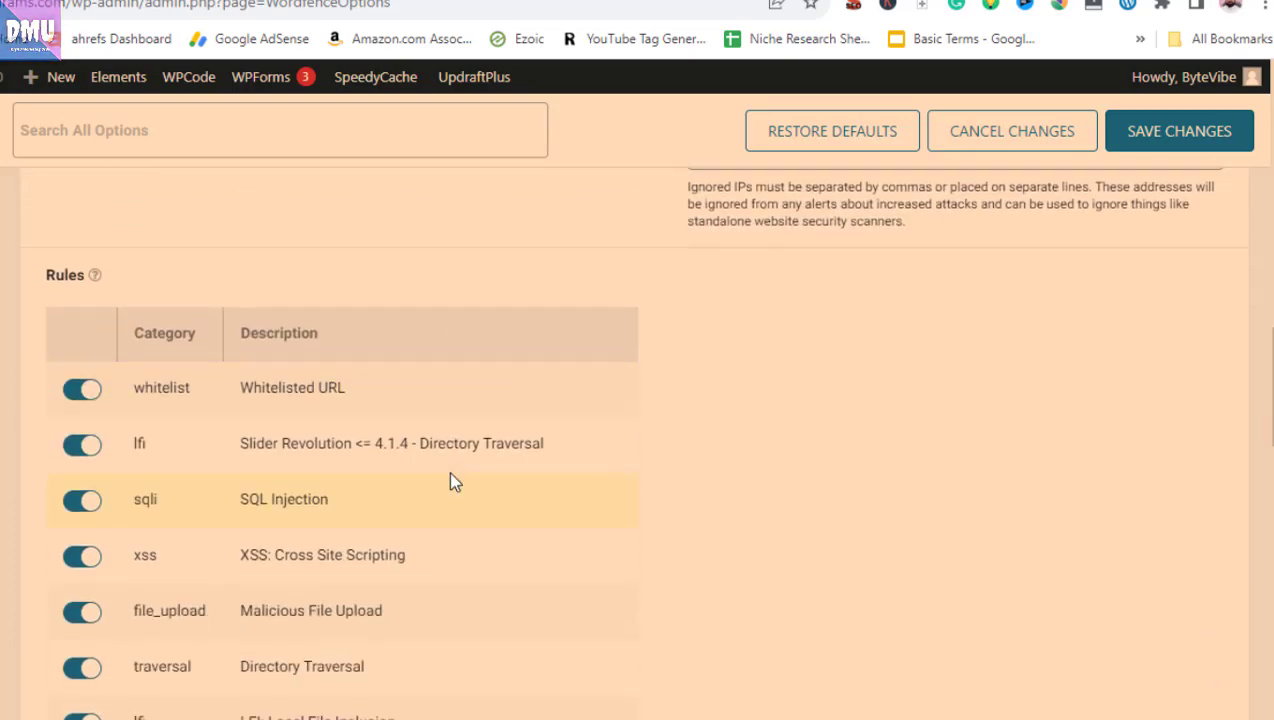
scroll(450, 482, "down", 1)
scroll(450, 482, "down", 1)
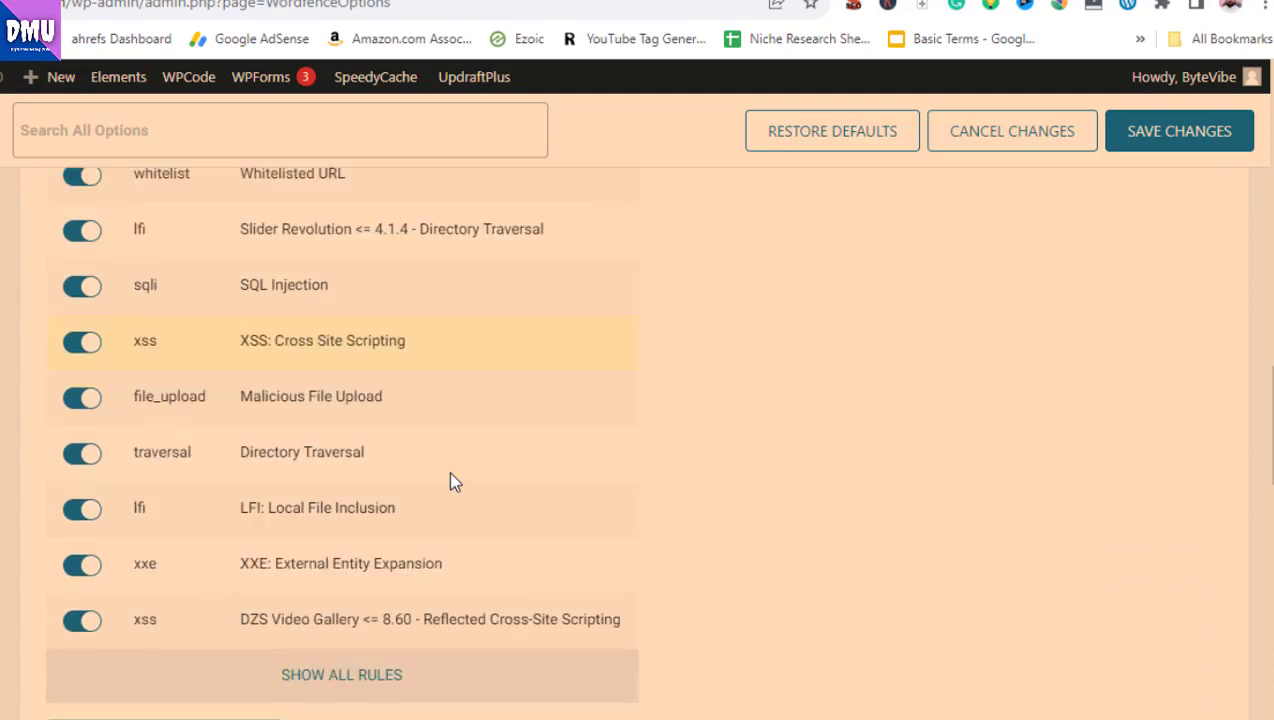
scroll(450, 482, "down", 1)
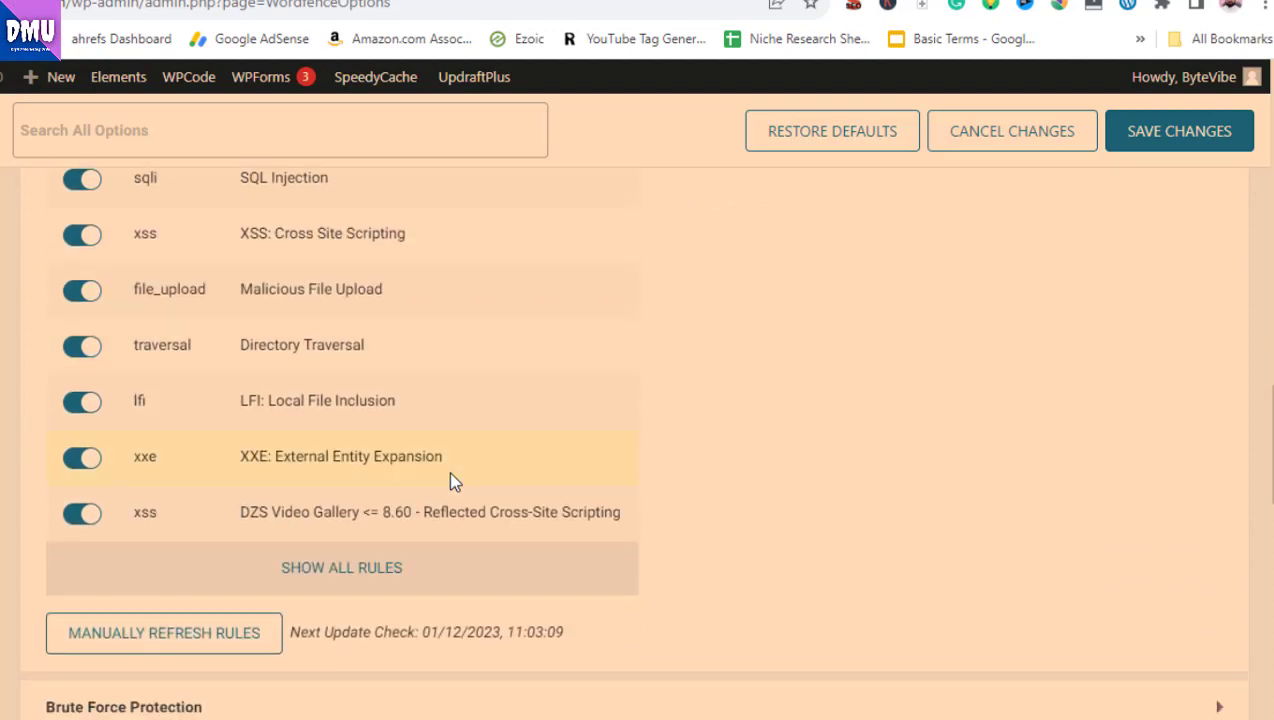
scroll(448, 477, "up", 3)
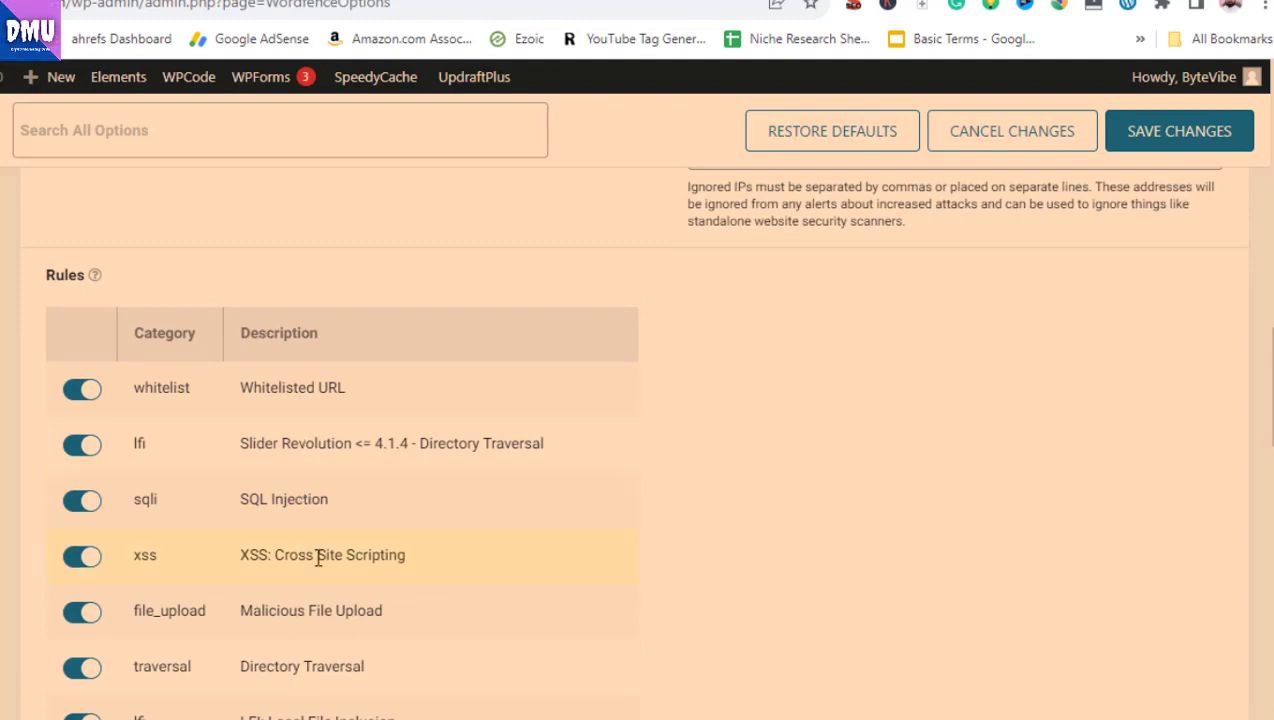
scroll(614, 573, "down", 4)
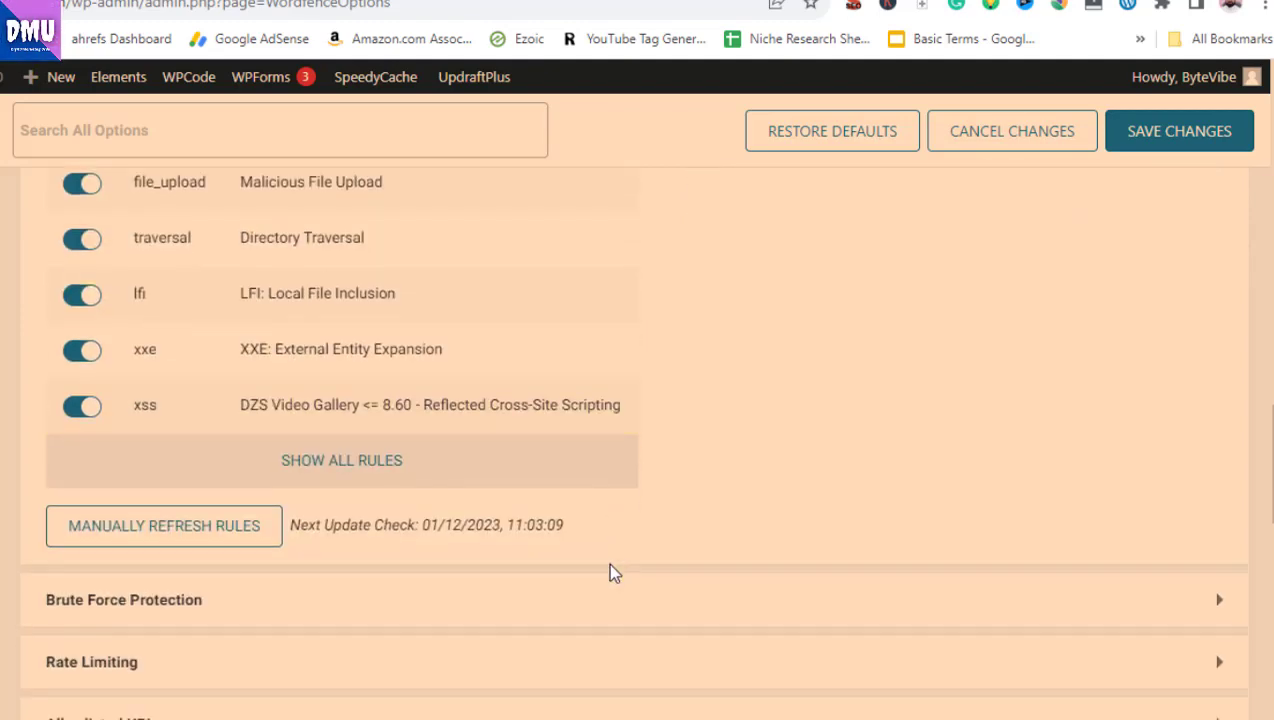
scroll(614, 573, "up", 10)
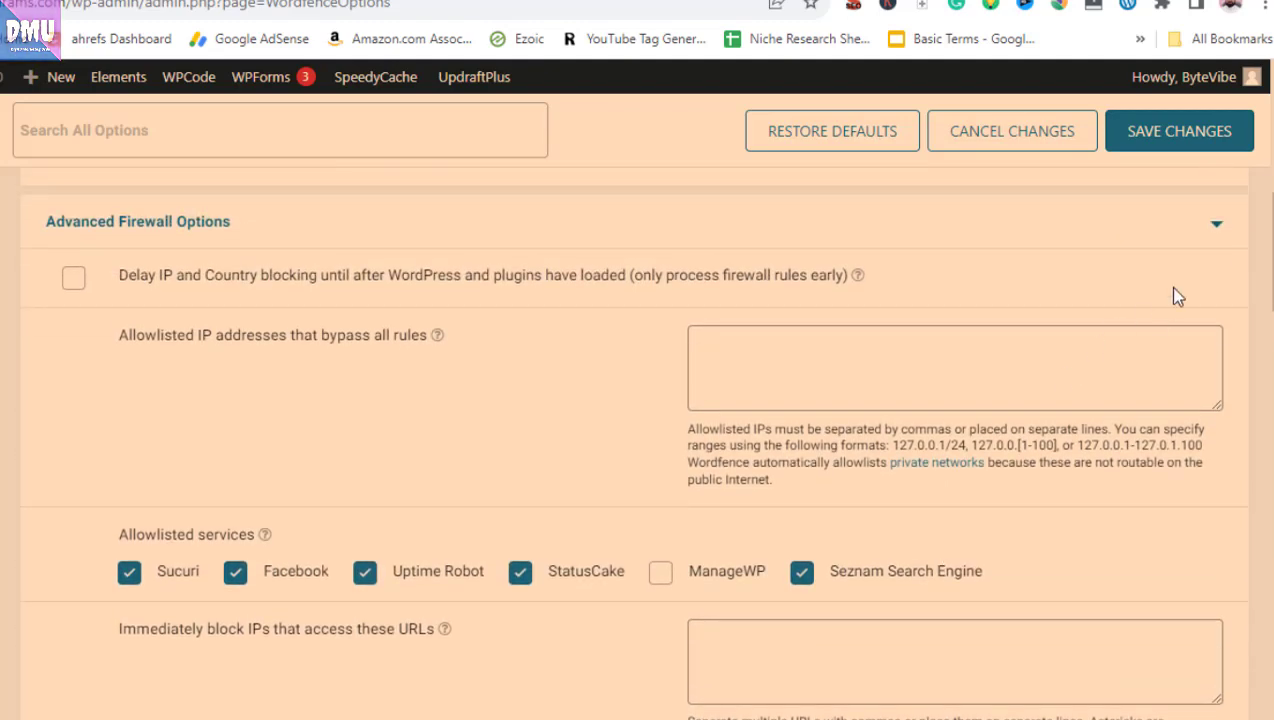
left_click(1217, 224)
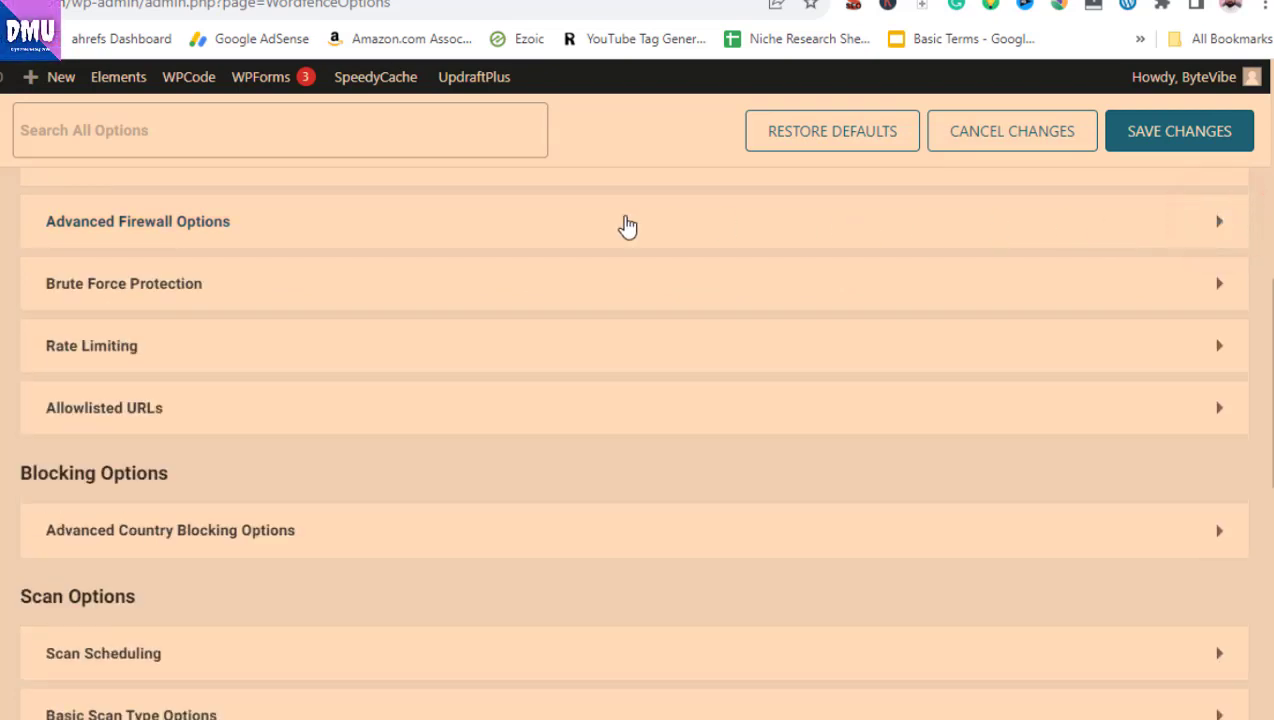
Step: Expand Brute Force Protection, switch the protection off and back on, and examine the login failure lockout option
left_click(441, 289)
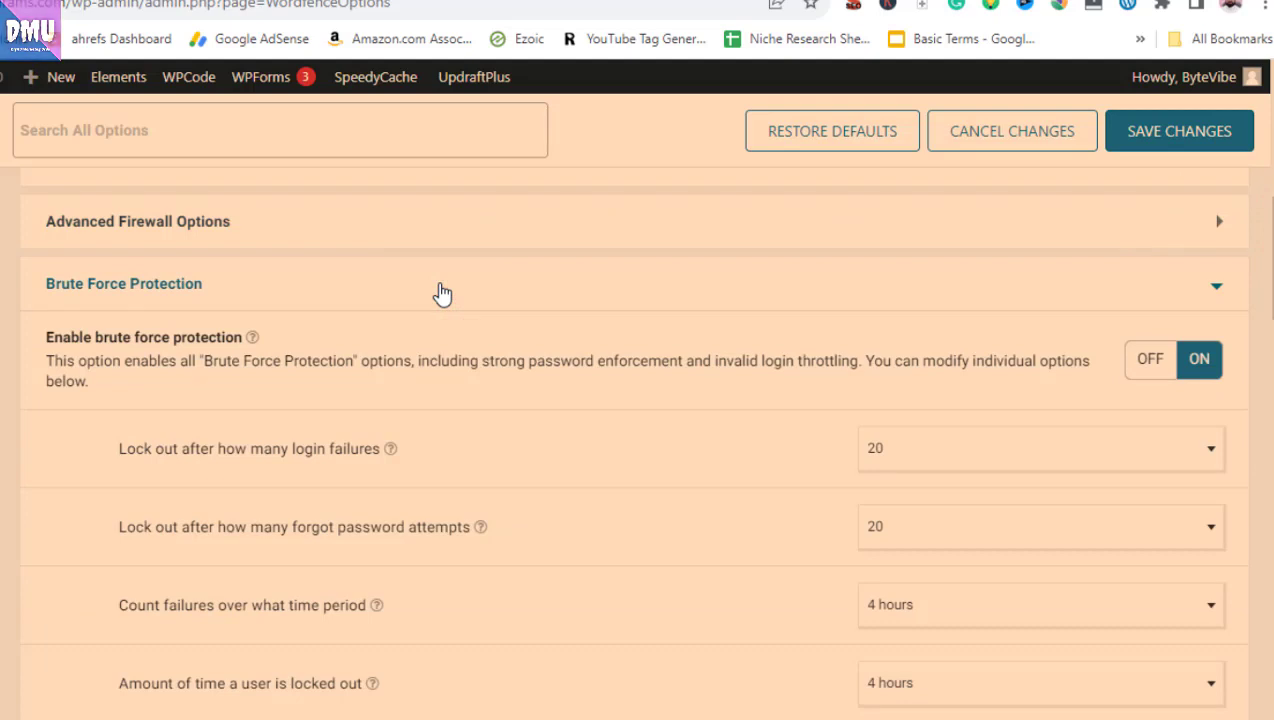
scroll(441, 293, "down", 1)
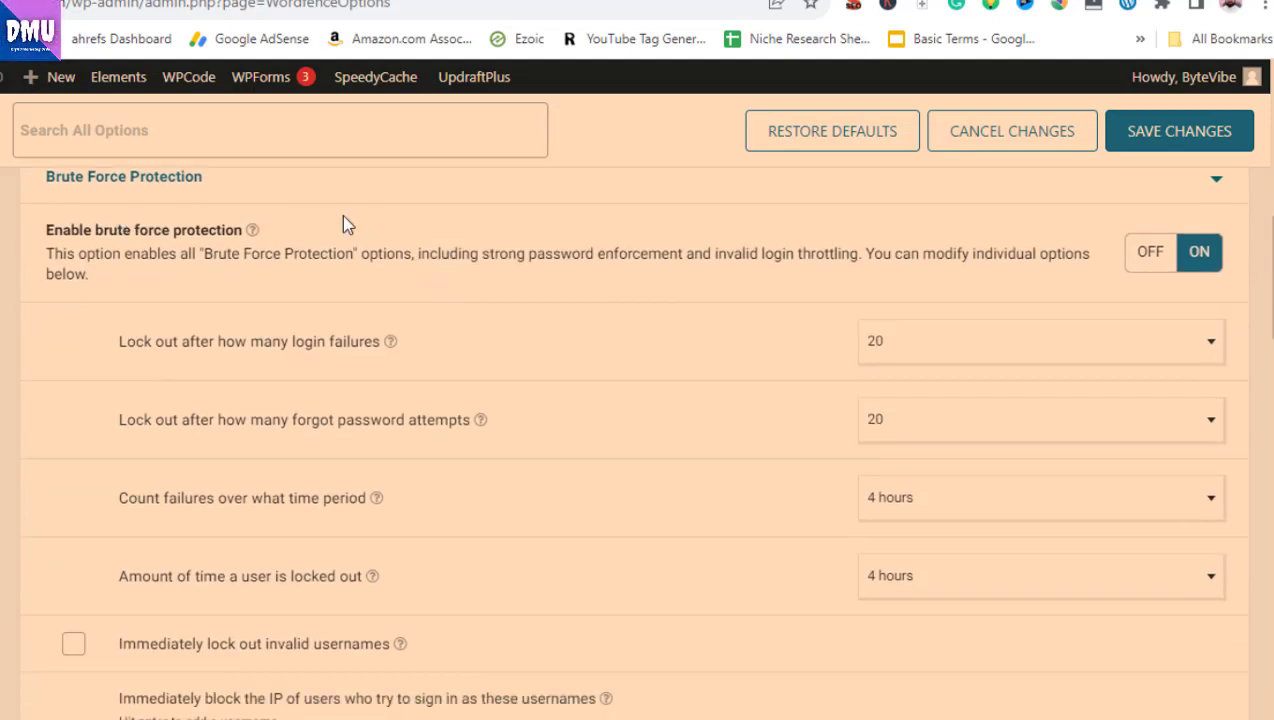
left_click(1148, 258)
left_click(1196, 254)
left_click_drag(116, 341, 370, 341)
left_click(594, 323)
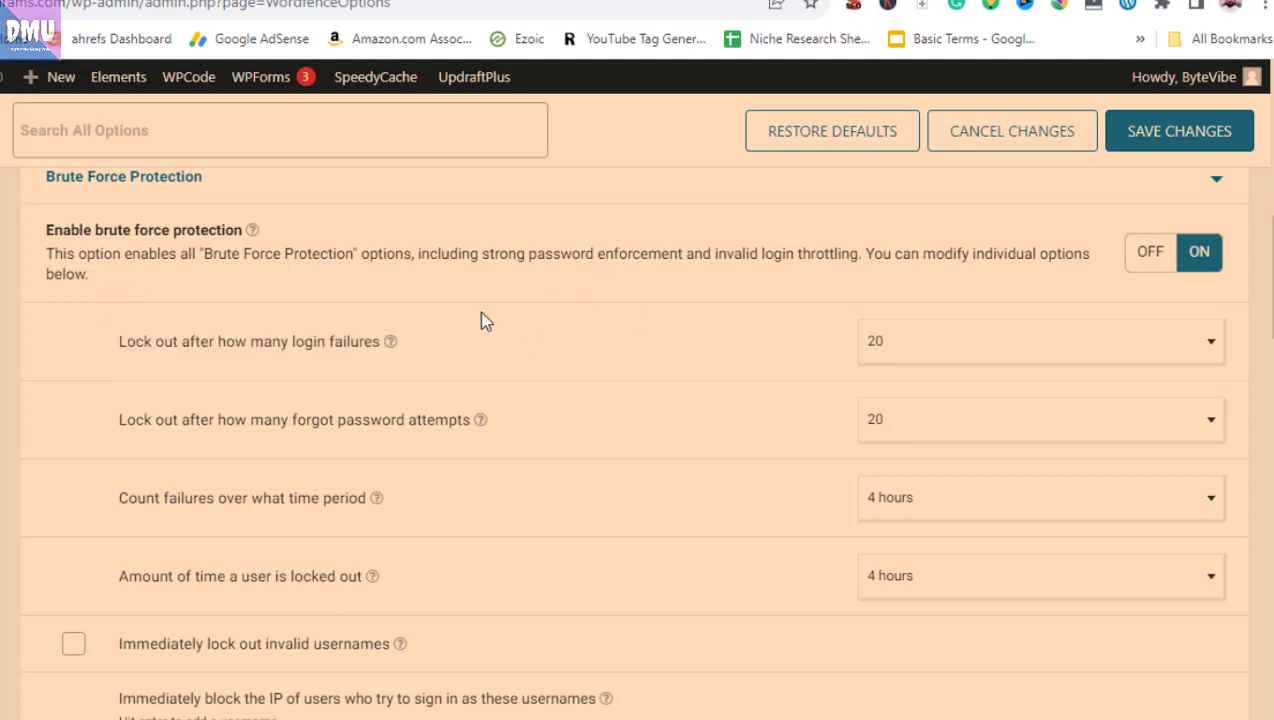
Step: Set the number of login failures that triggers a lockout to 3
left_click(1209, 357)
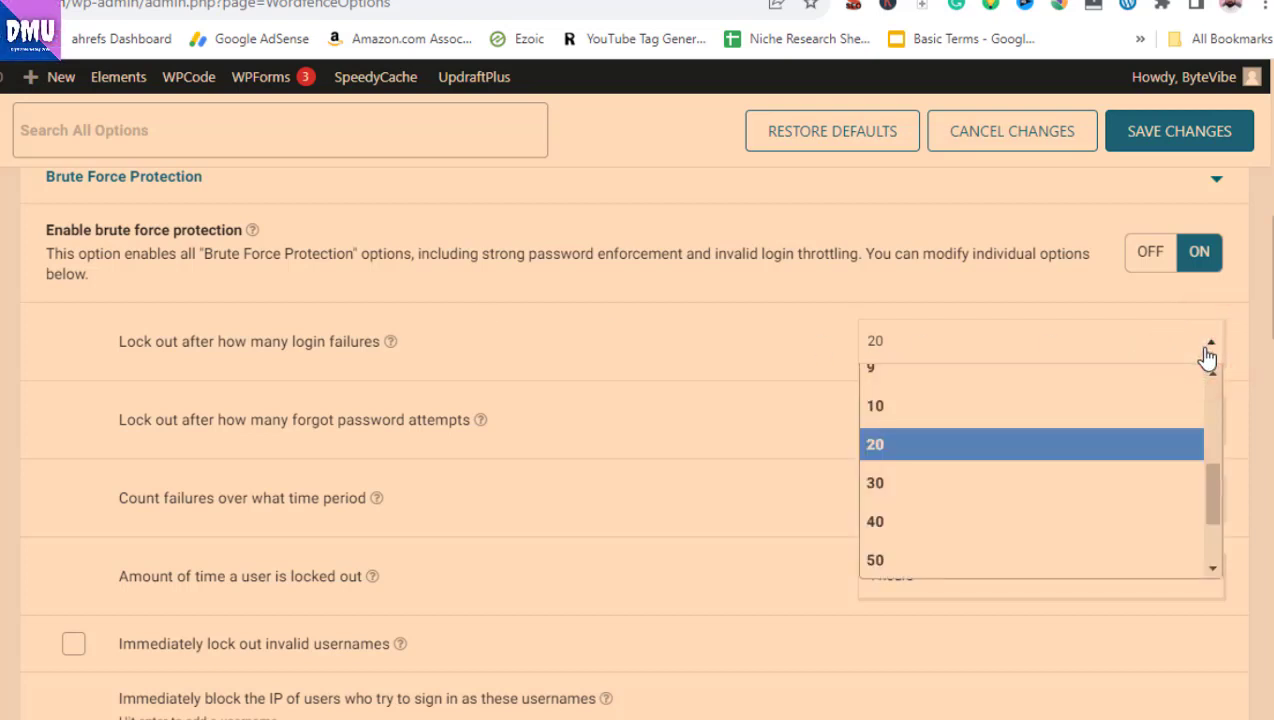
scroll(1152, 521, "up", 1)
scroll(1152, 521, "up", 2)
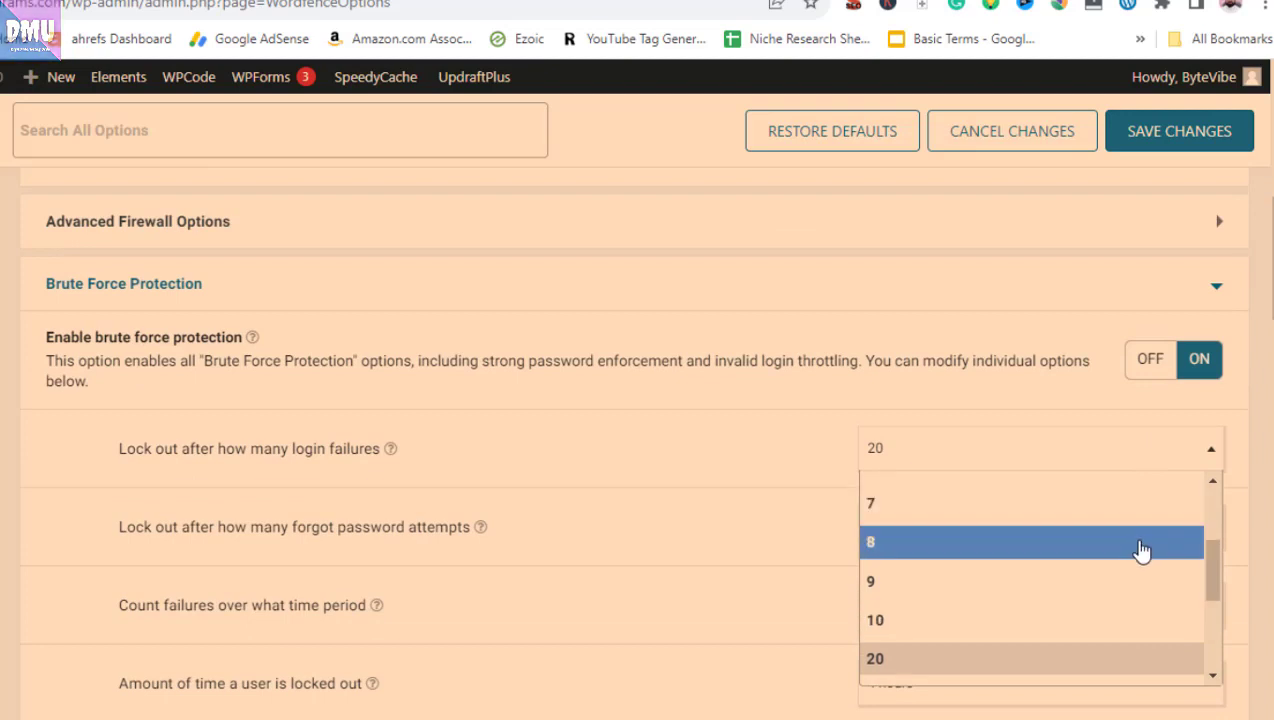
scroll(1142, 551, "up", 3)
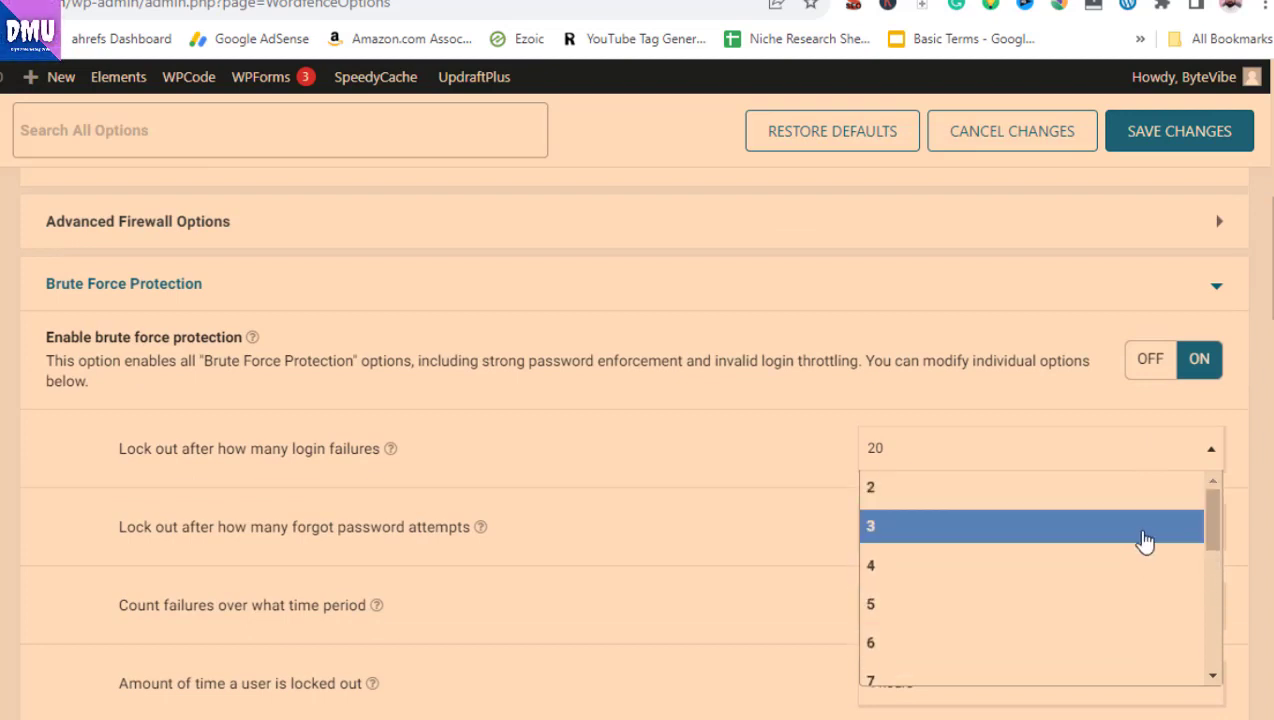
left_click(1143, 531)
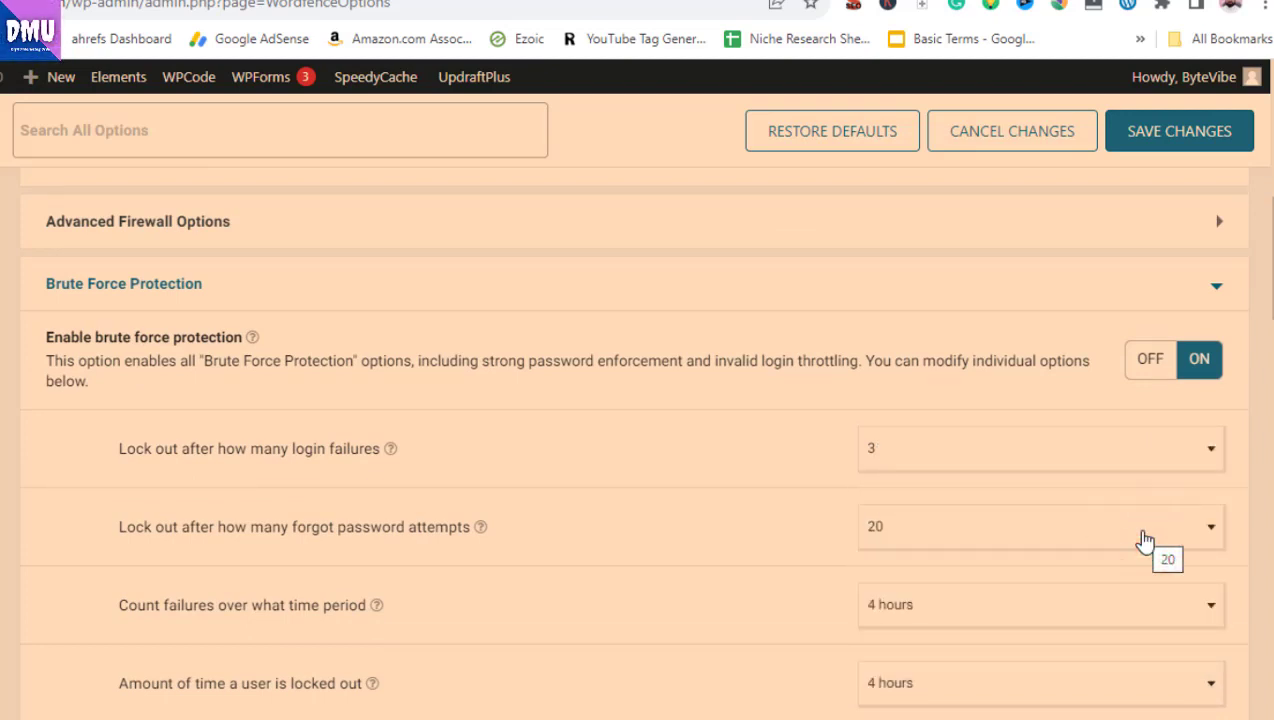
Step: Set the lockout limits for login failures and for forgot password attempts to 5 each
left_click(1160, 455)
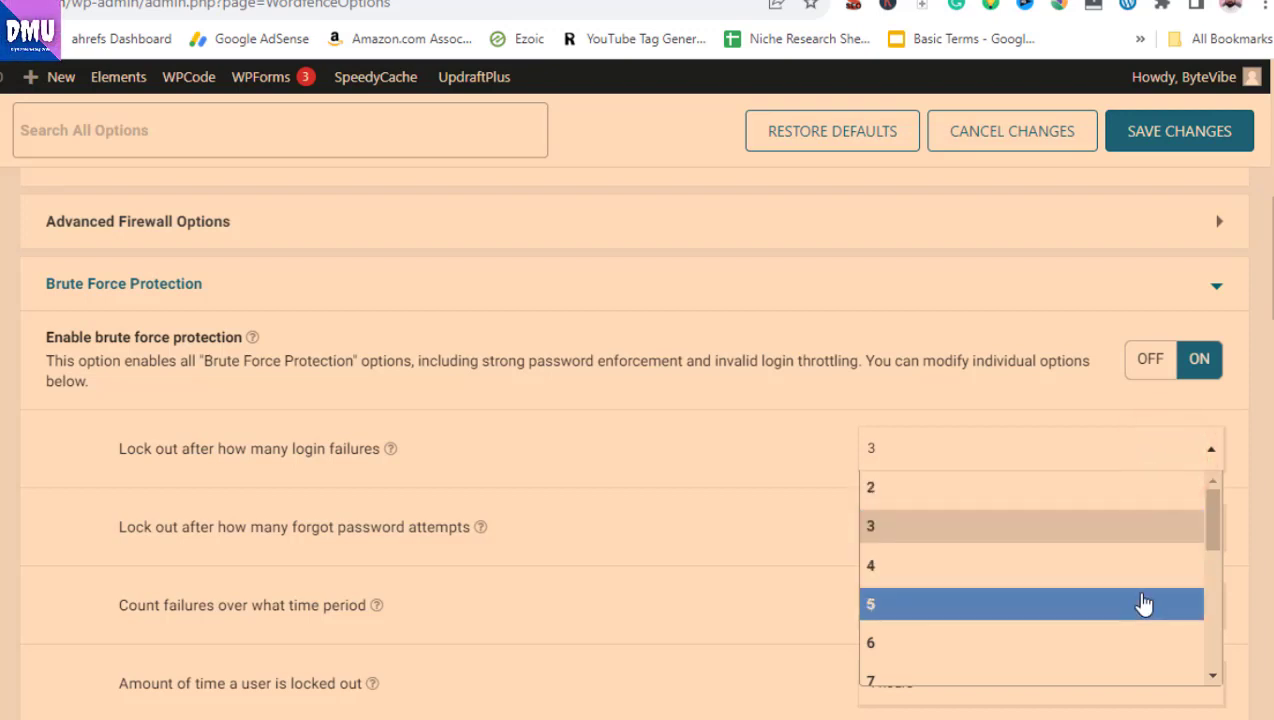
left_click(1143, 600)
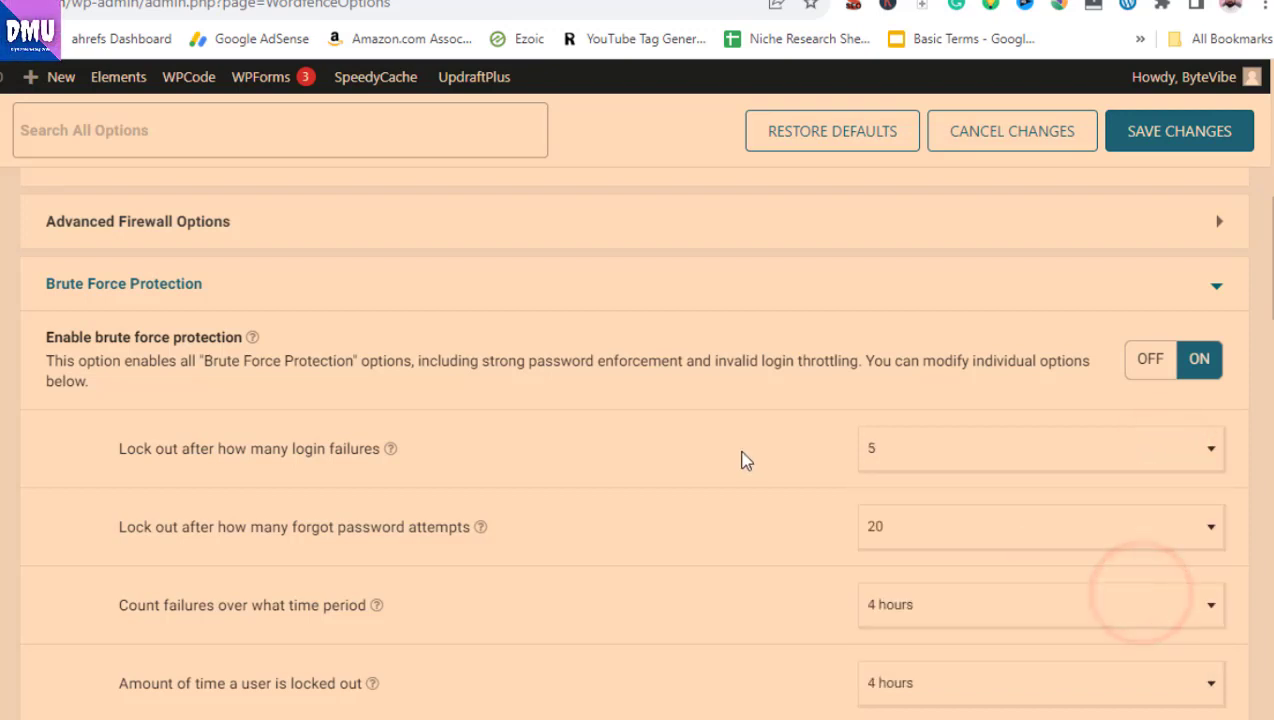
scroll(740, 458, "down", 2)
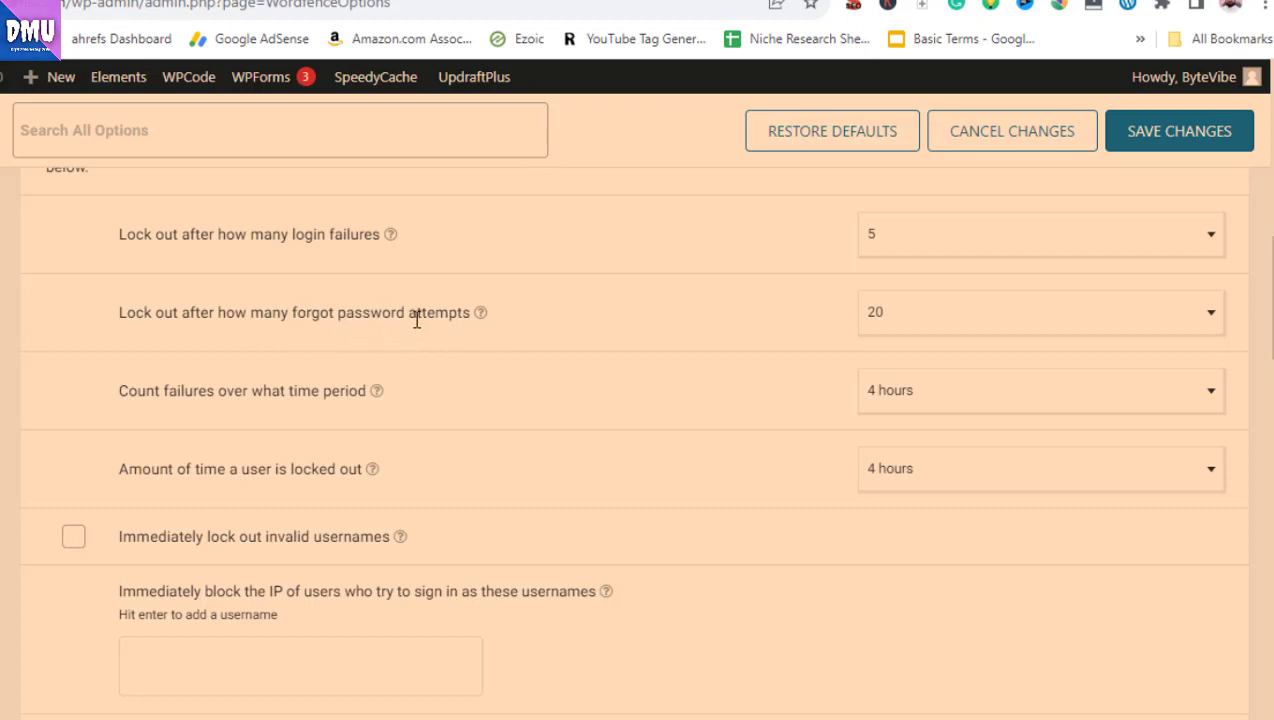
left_click(1178, 323)
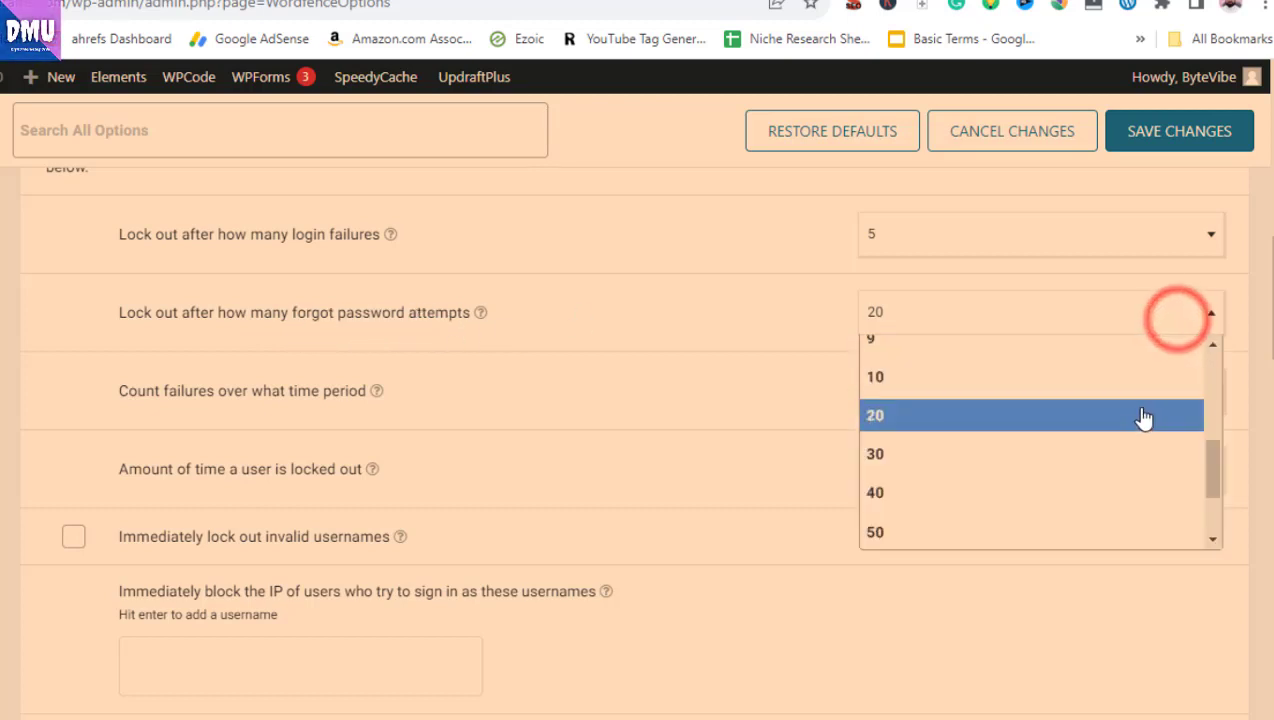
scroll(1140, 420, "up", 3)
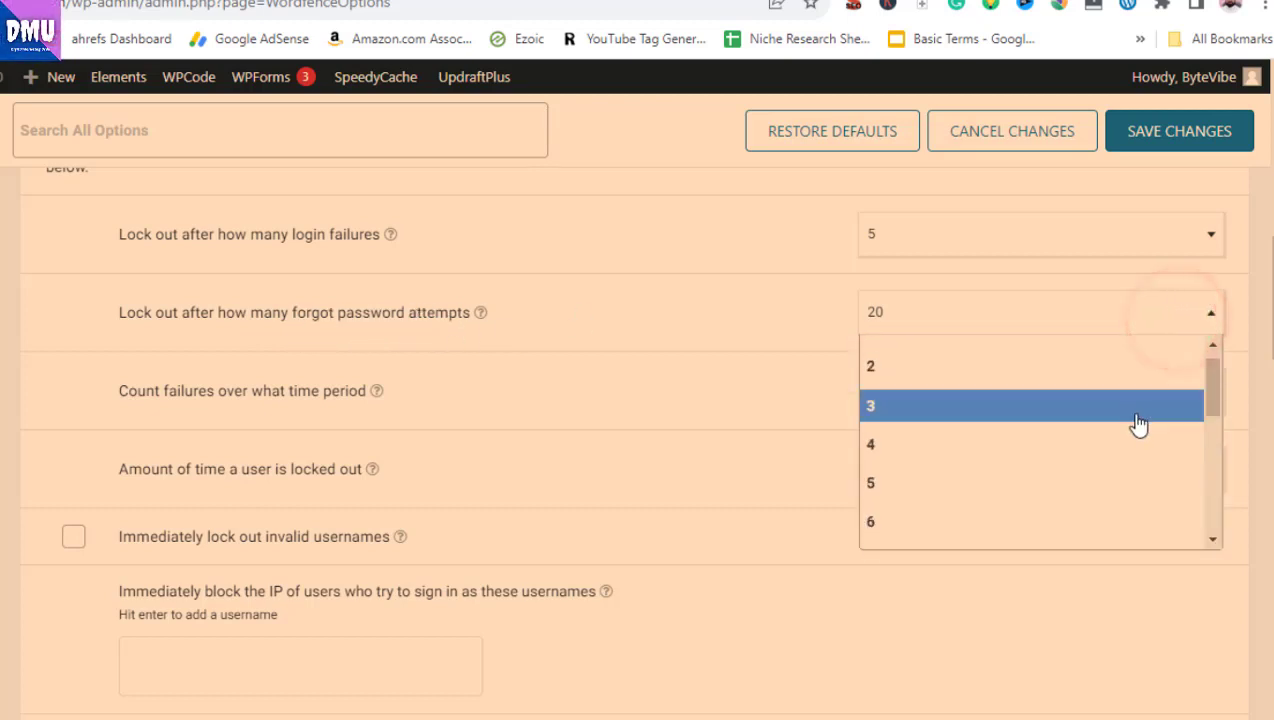
left_click(1096, 500)
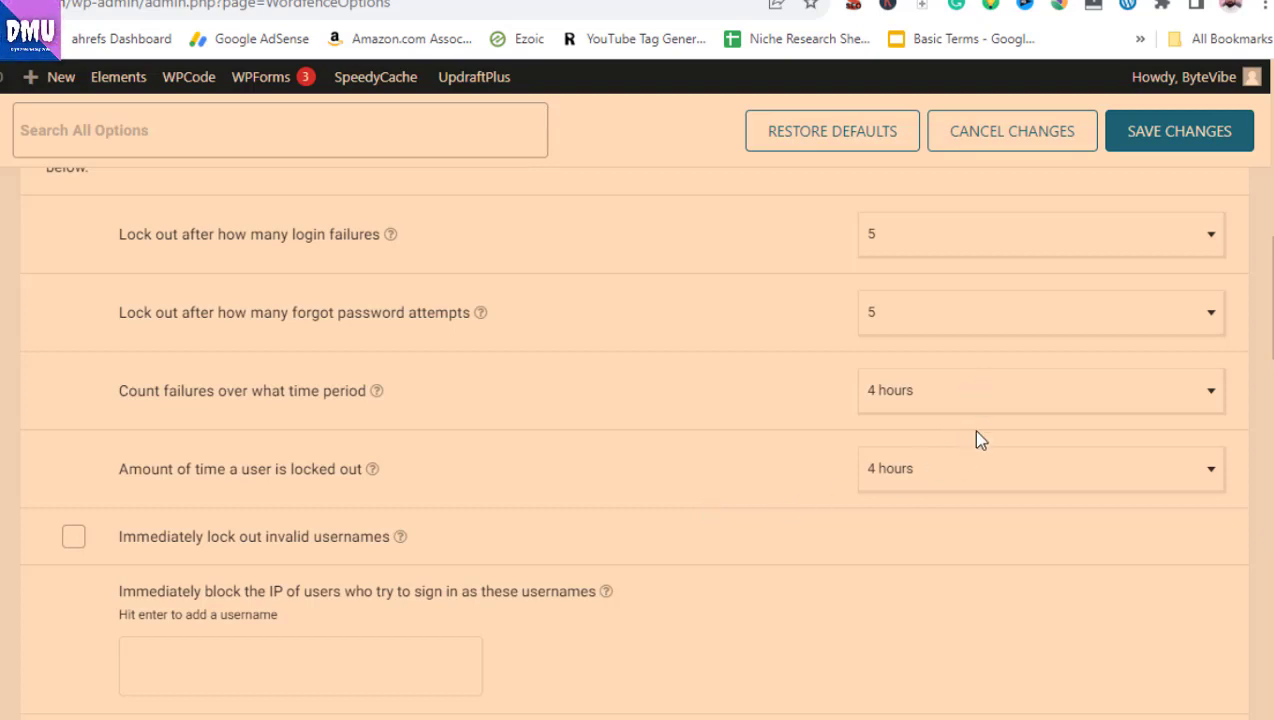
Step: Review the available time periods over which login failures are counted
scroll(794, 450, "down", 1)
left_click(1050, 298)
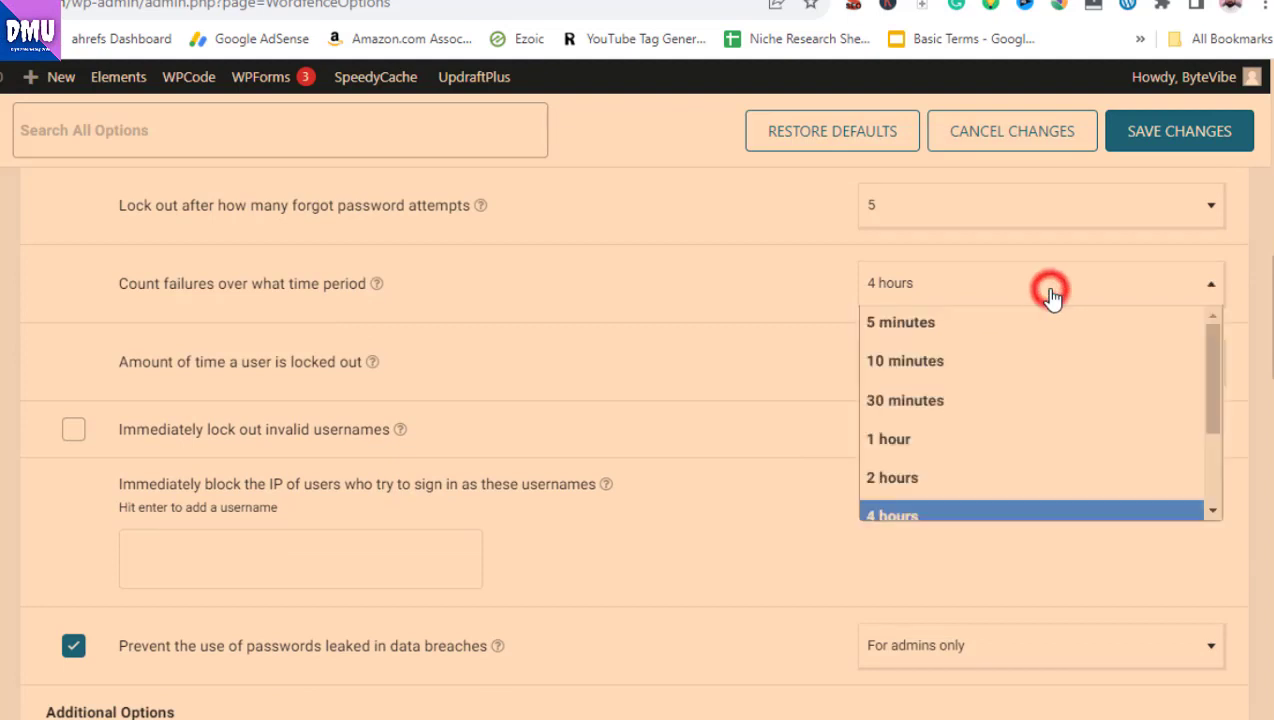
scroll(1041, 476, "down", 1)
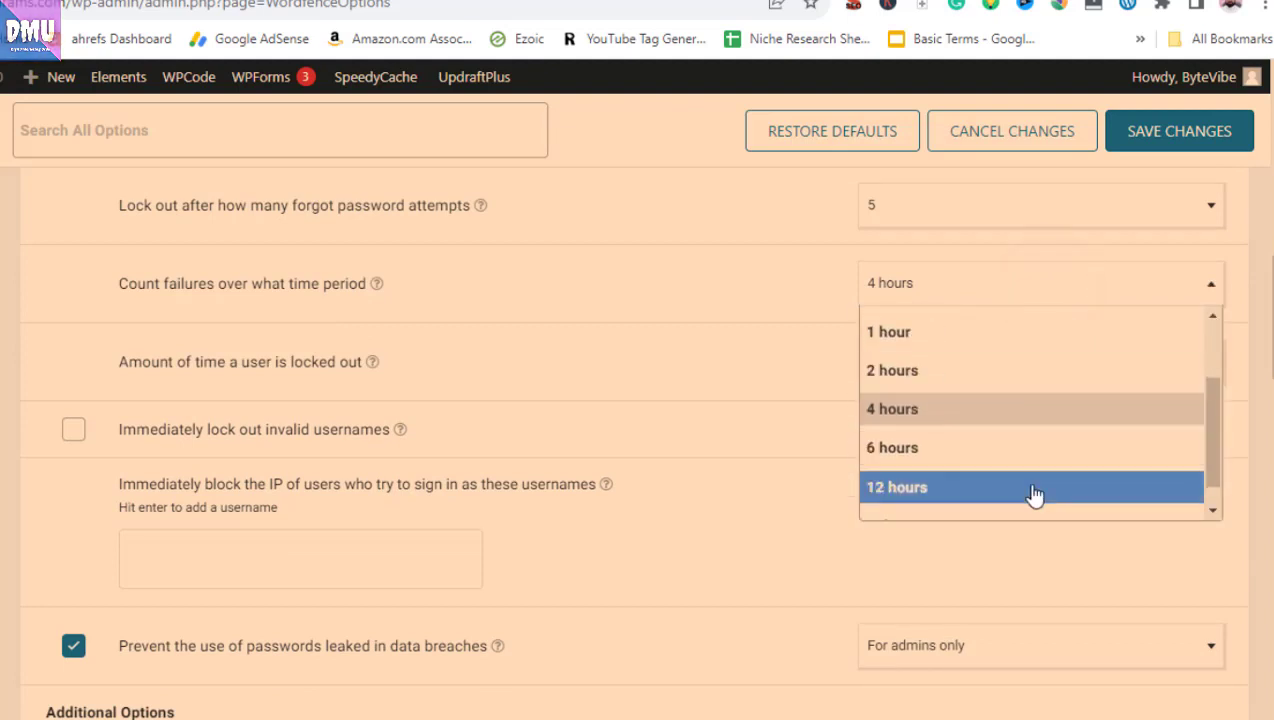
left_click(710, 538)
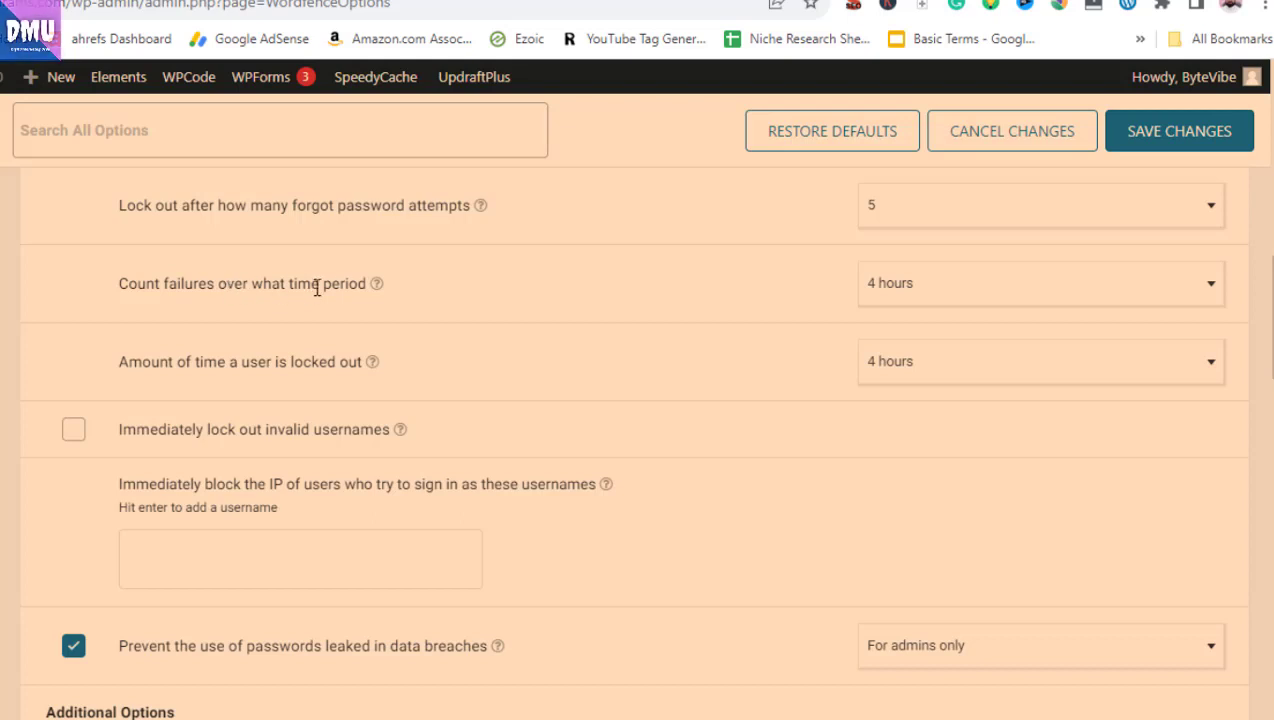
Step: Review the remaining Brute Force Protection settings, including leaked passwords and the additional options, and collapse the section
scroll(771, 364, "down", 2)
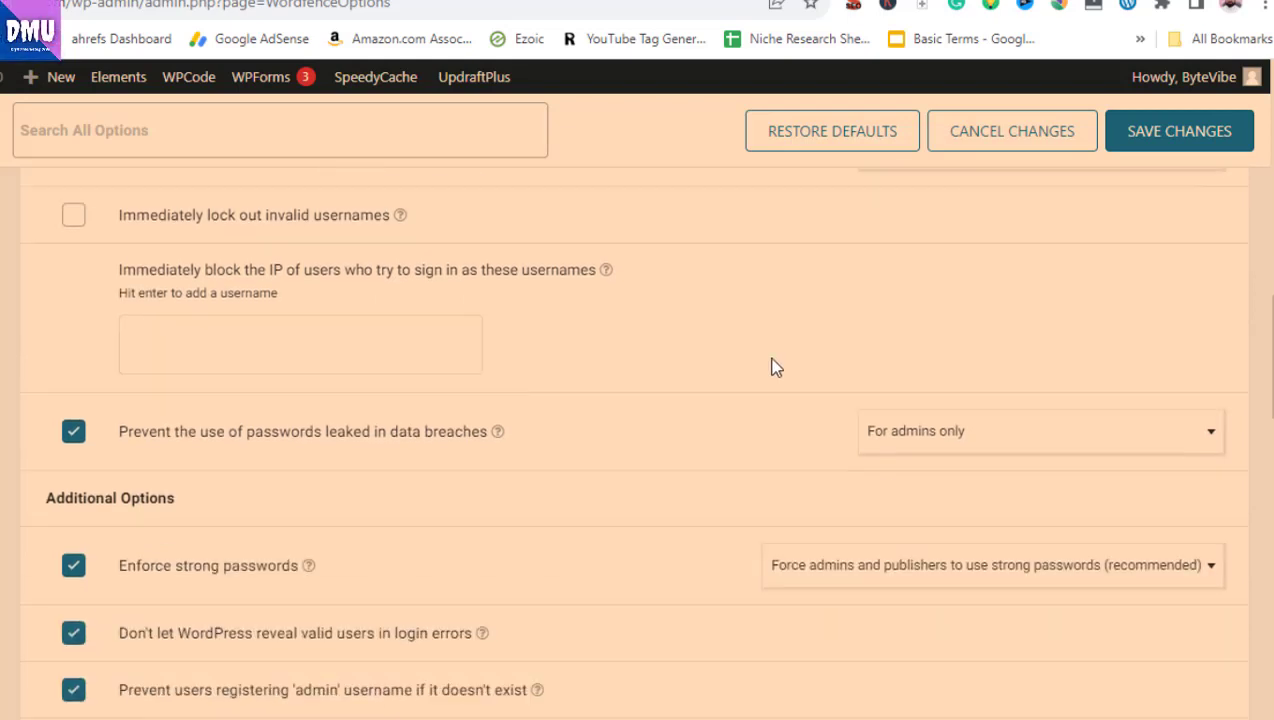
scroll(776, 364, "up", 1)
scroll(778, 367, "down", 2)
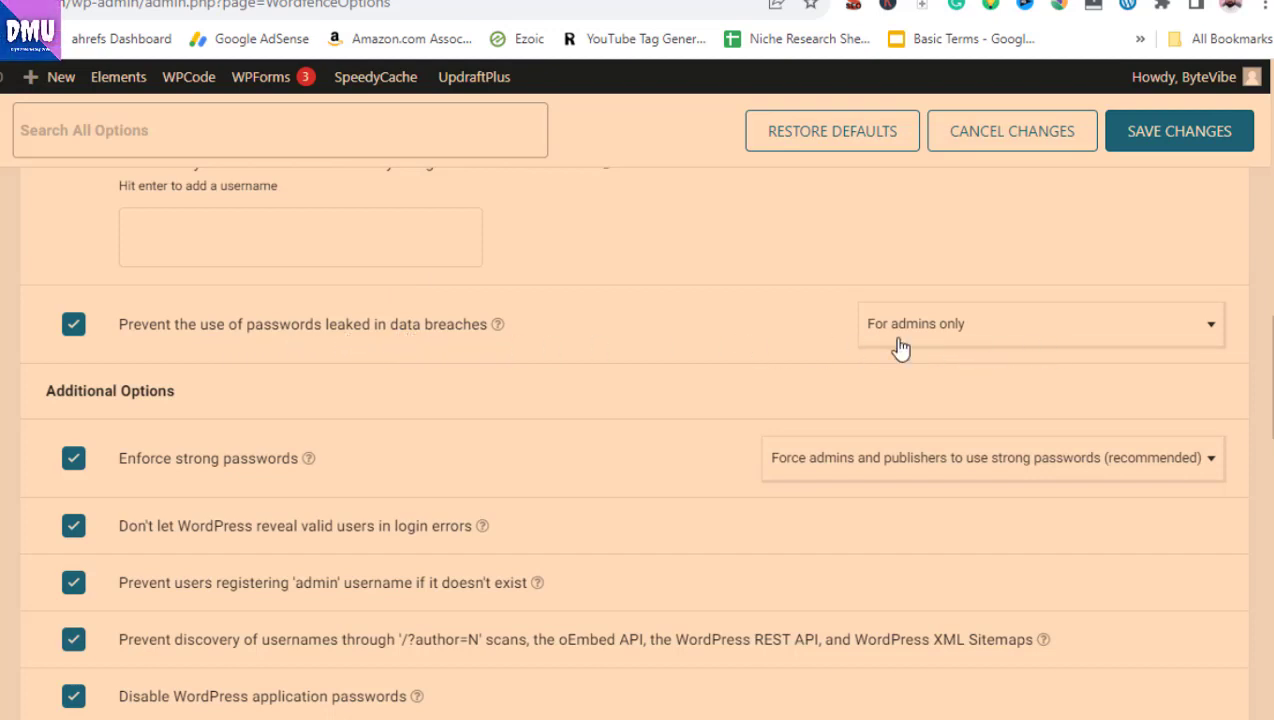
scroll(640, 383, "down", 4)
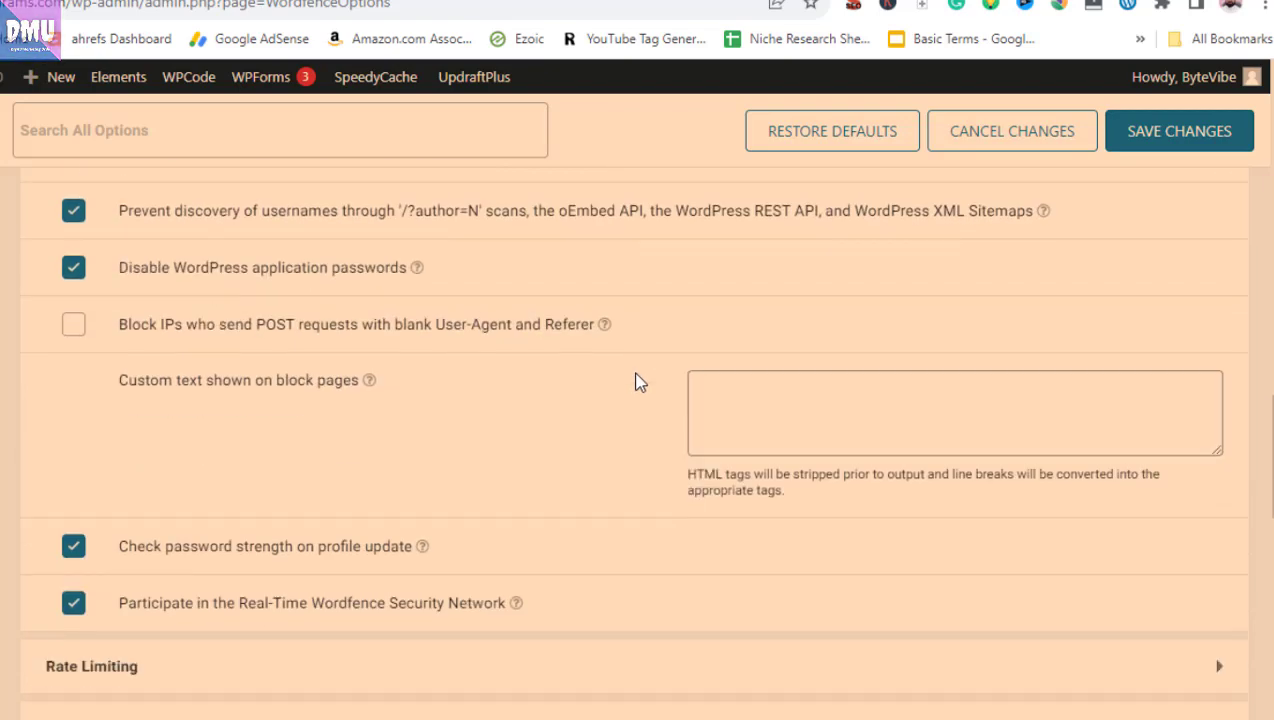
scroll(640, 383, "down", 1)
scroll(640, 383, "down", 1)
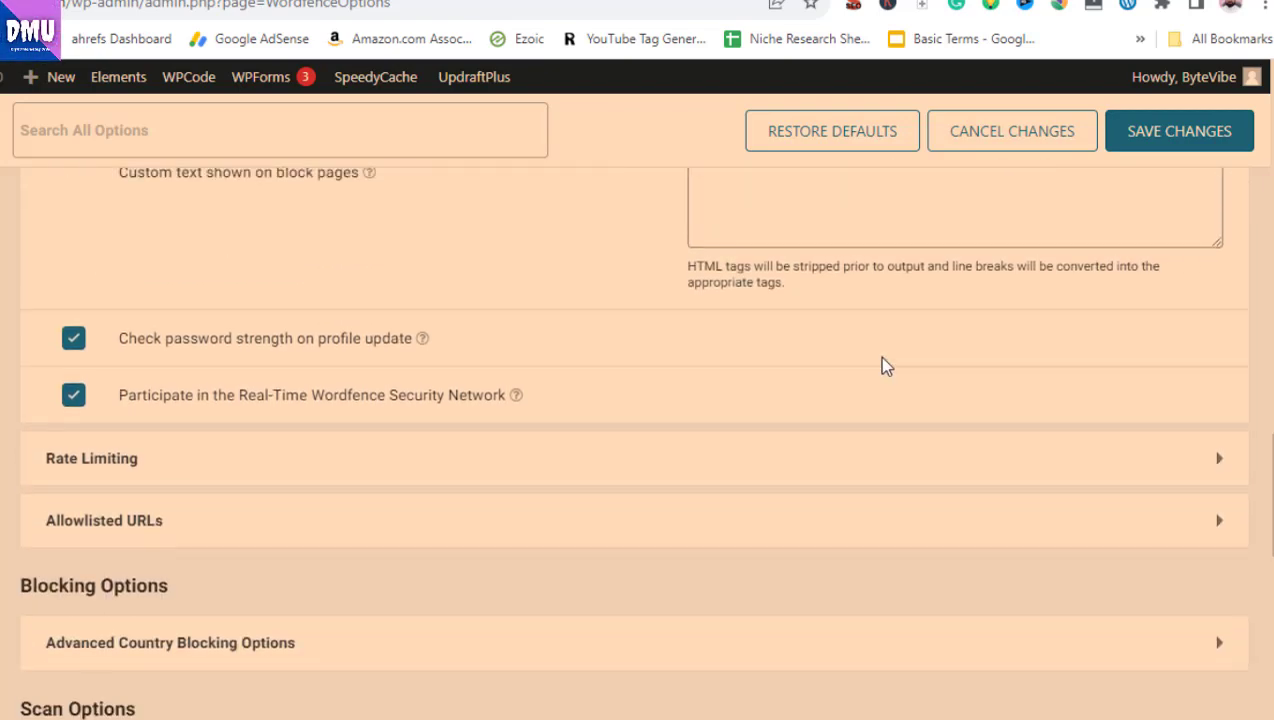
scroll(967, 370, "up", 10)
scroll(983, 370, "up", 2)
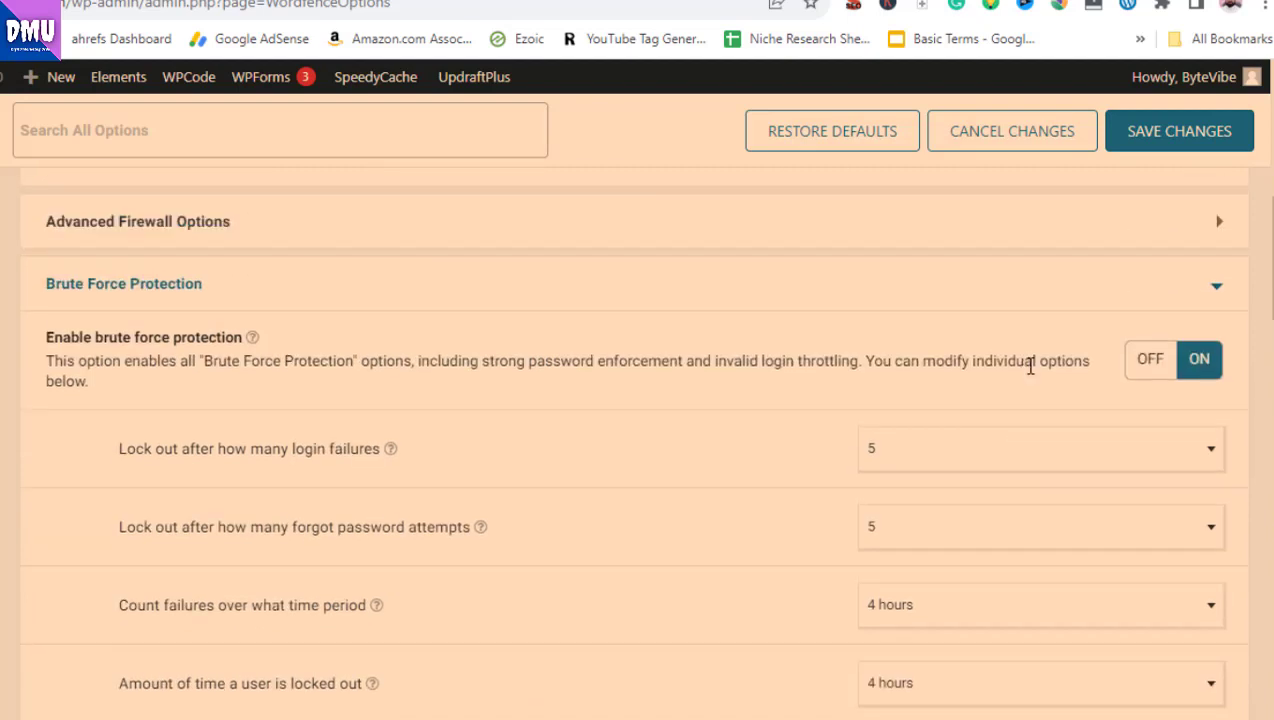
left_click(1216, 286)
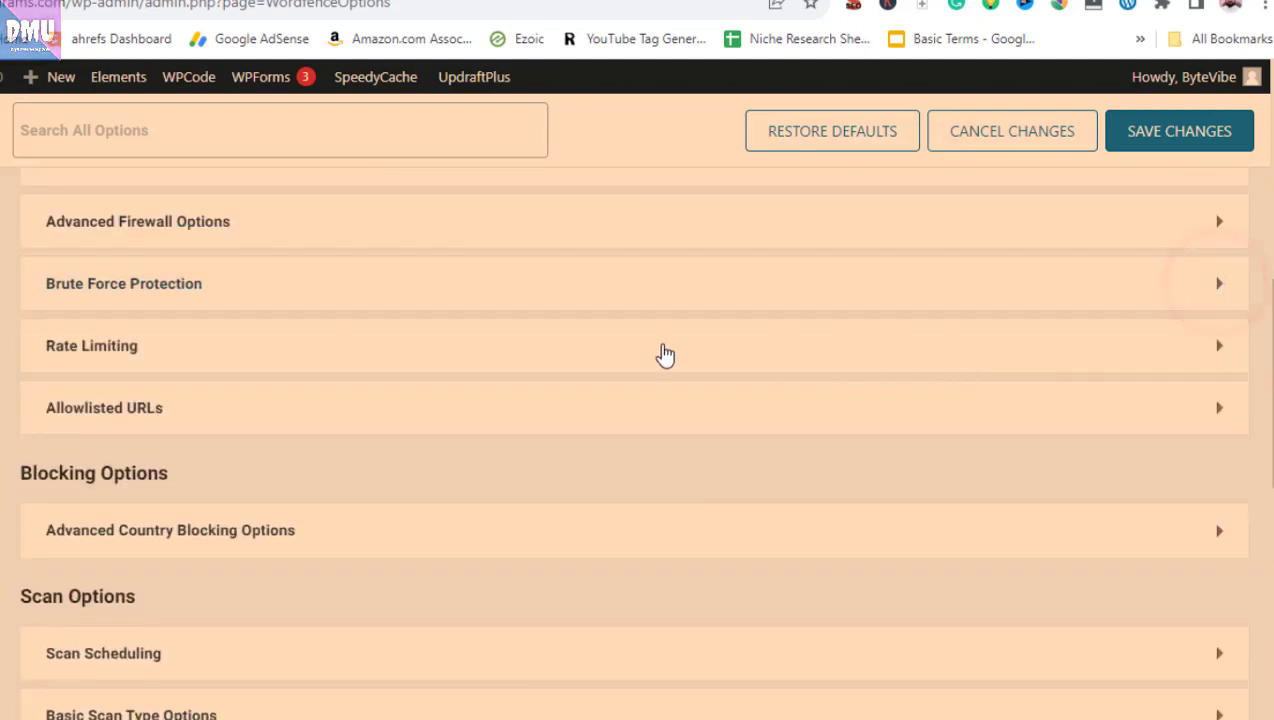
Step: Expand Rate Limiting and review the choices for how Google's crawlers are treated
left_click(787, 356)
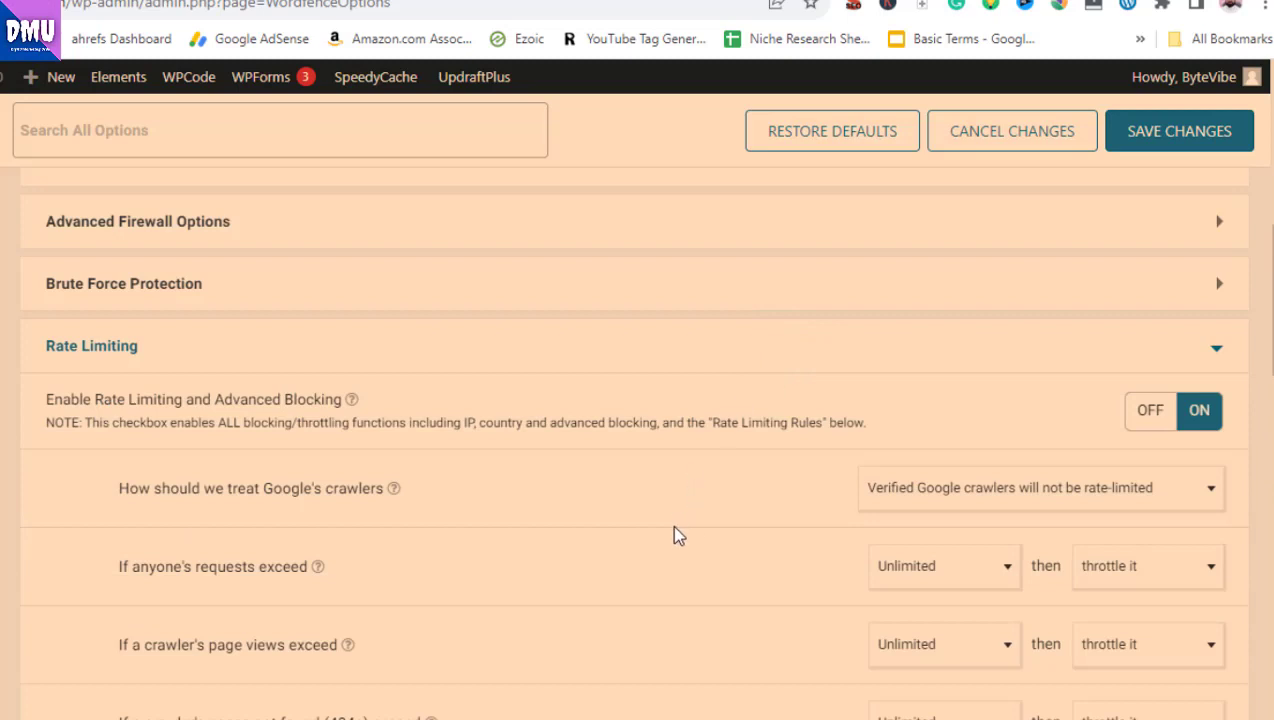
scroll(673, 536, "down", 1)
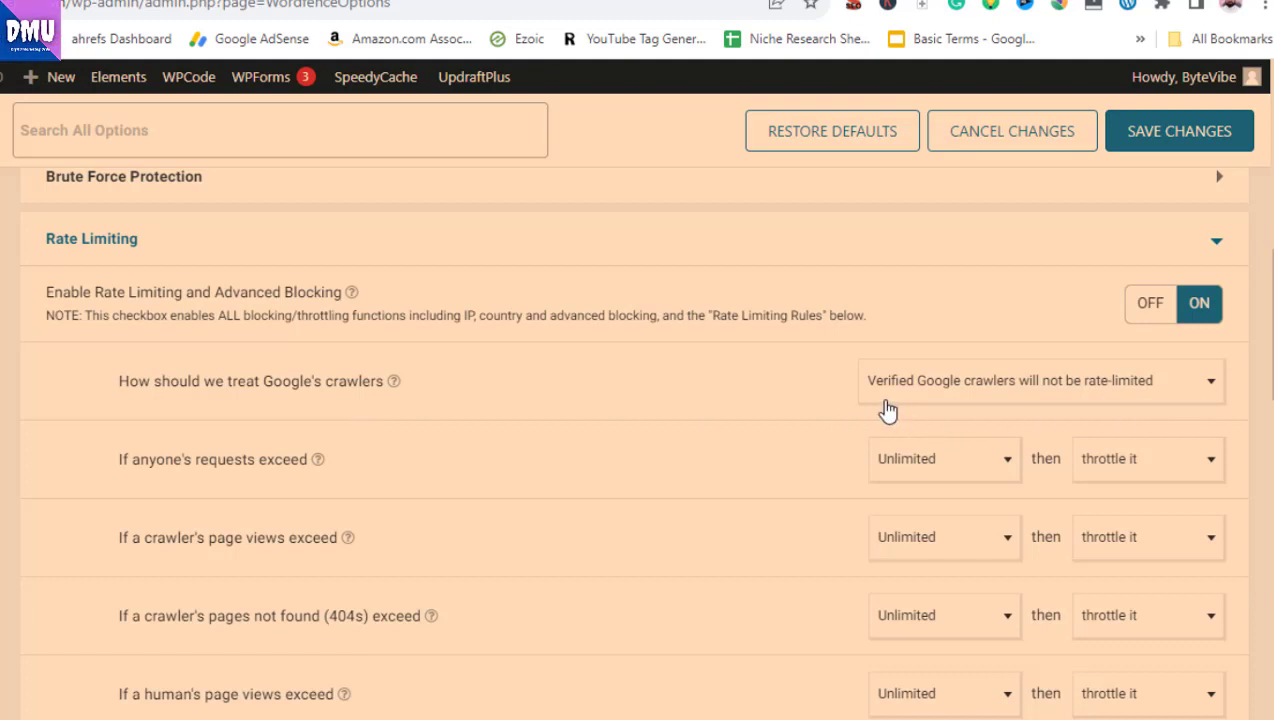
left_click(1103, 401)
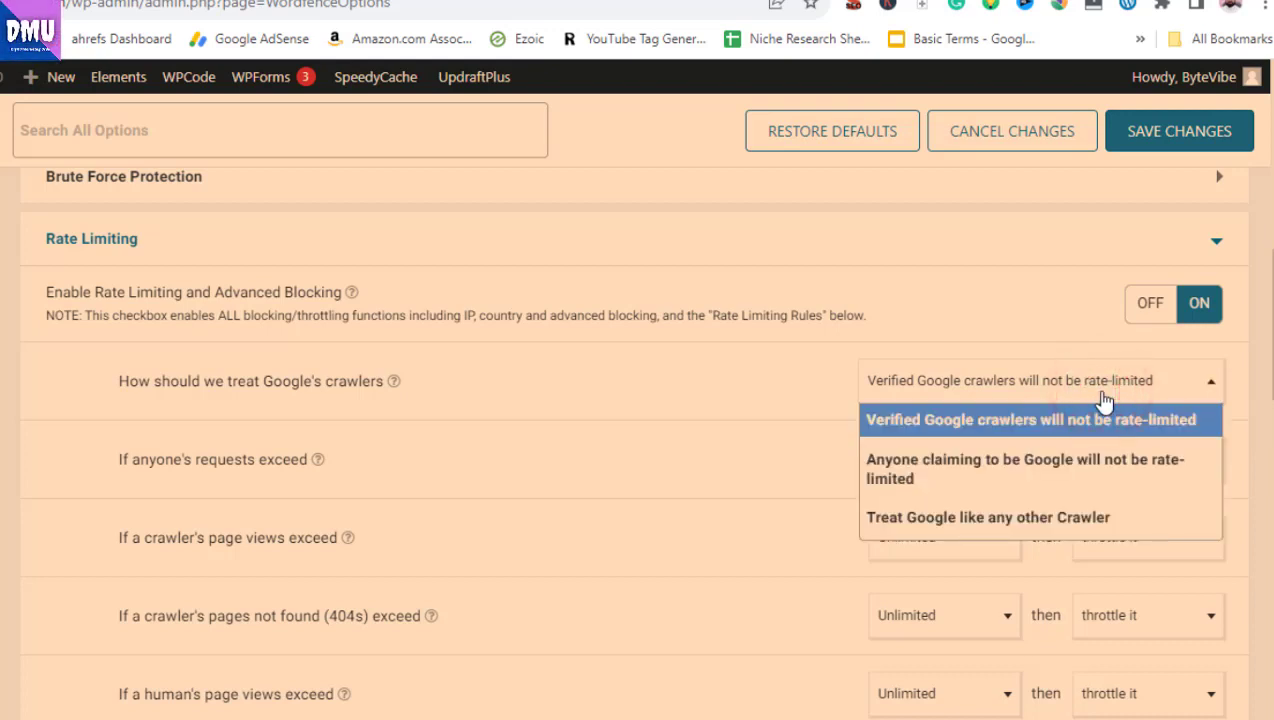
left_click(1104, 397)
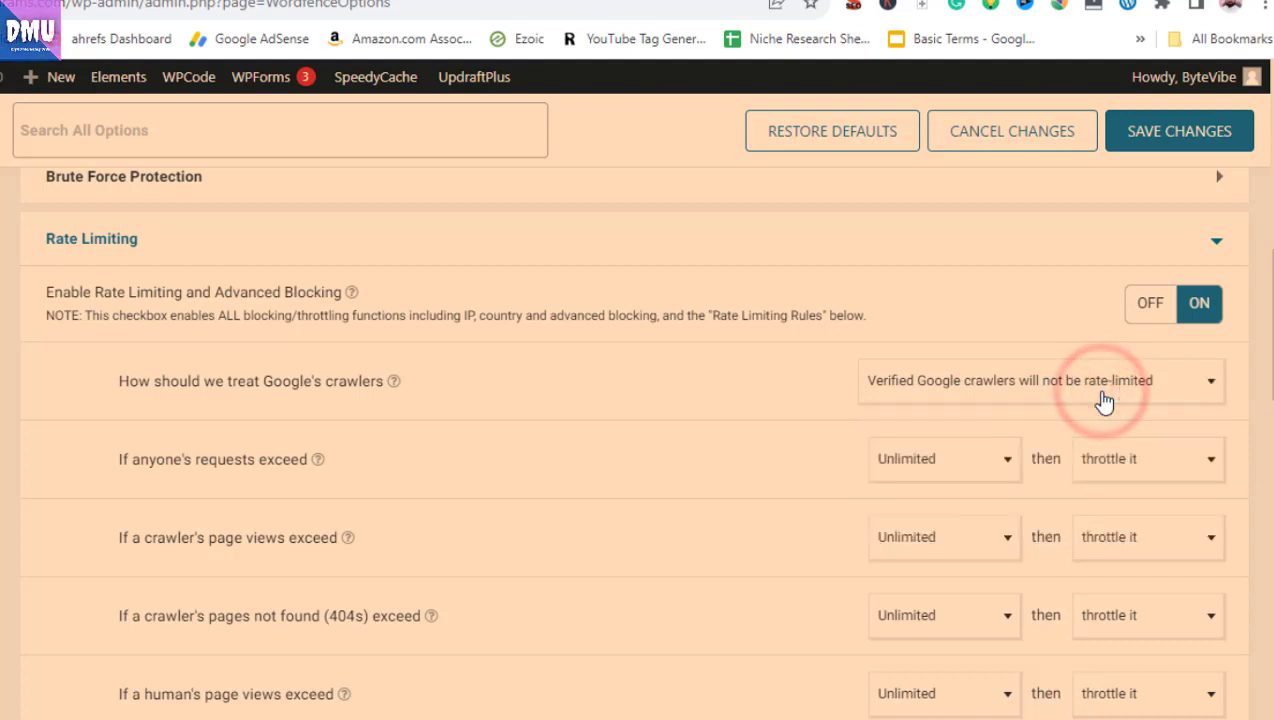
Step: Examine the crawler and human request limits, including the throttle or block choices for crawler page views, and collapse Rate Limiting
scroll(759, 483, "down", 2)
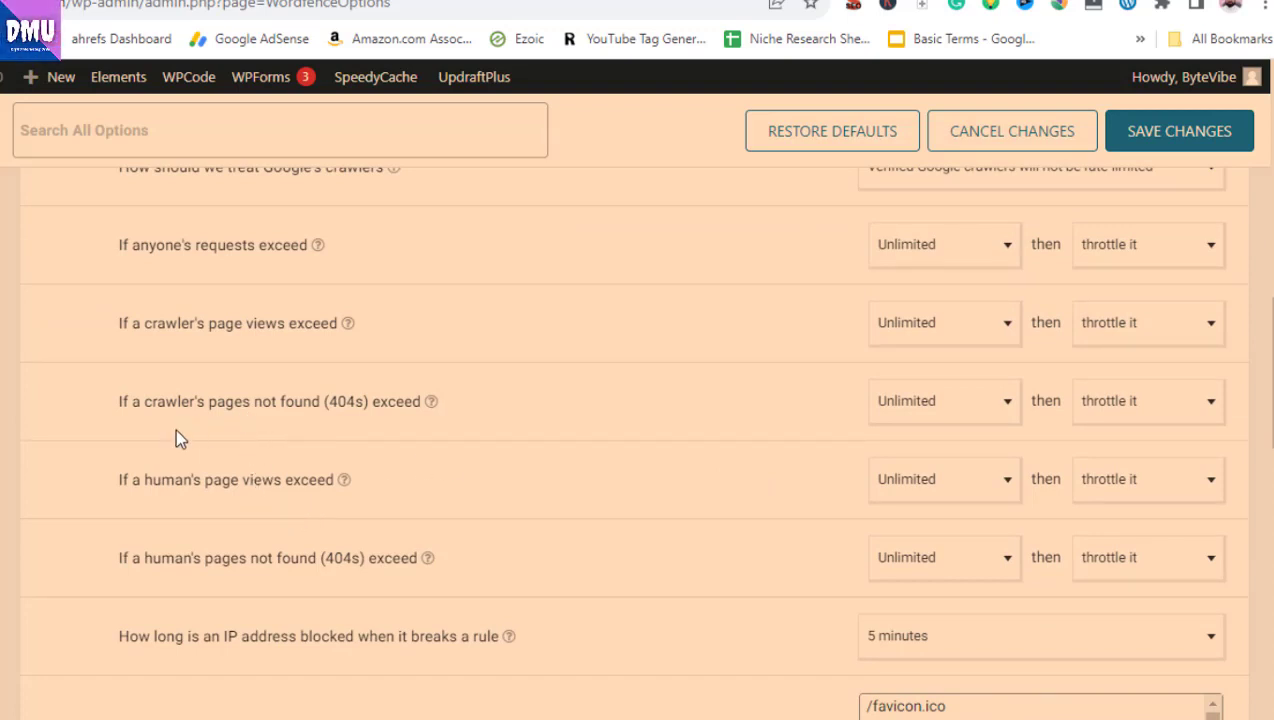
left_click(323, 404)
left_click_drag(351, 403, 370, 403)
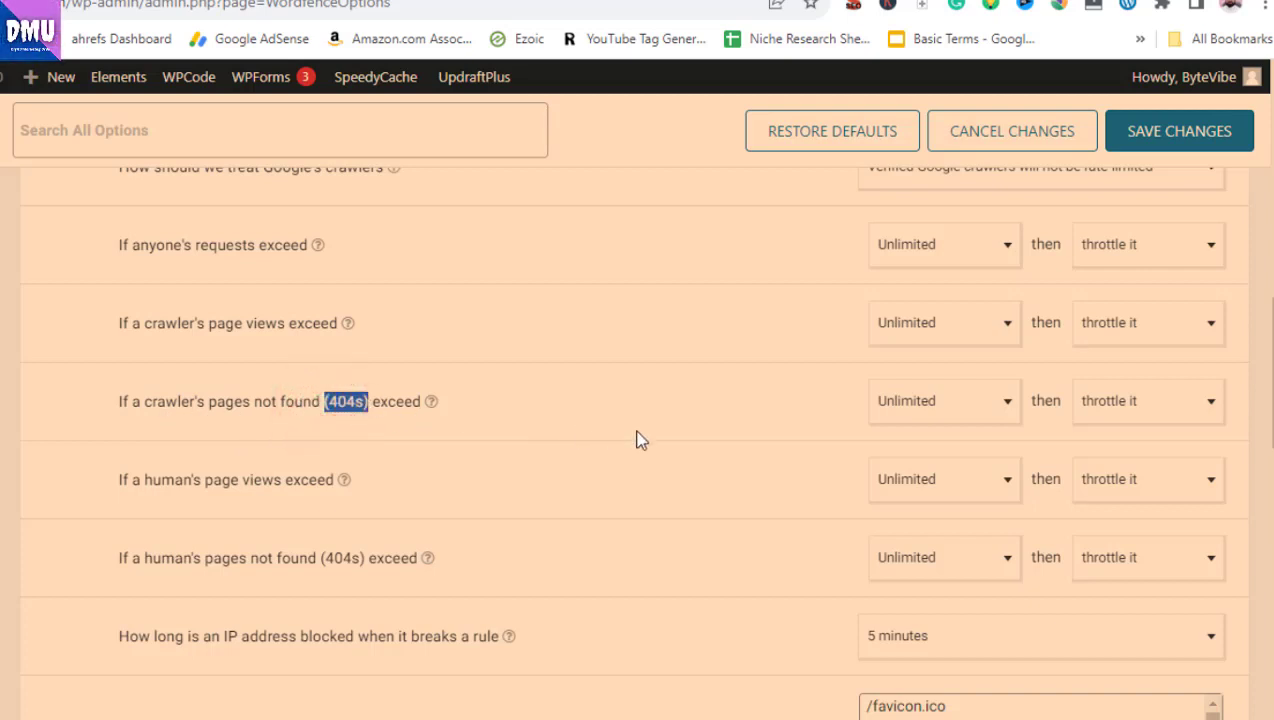
scroll(453, 443, "down", 2)
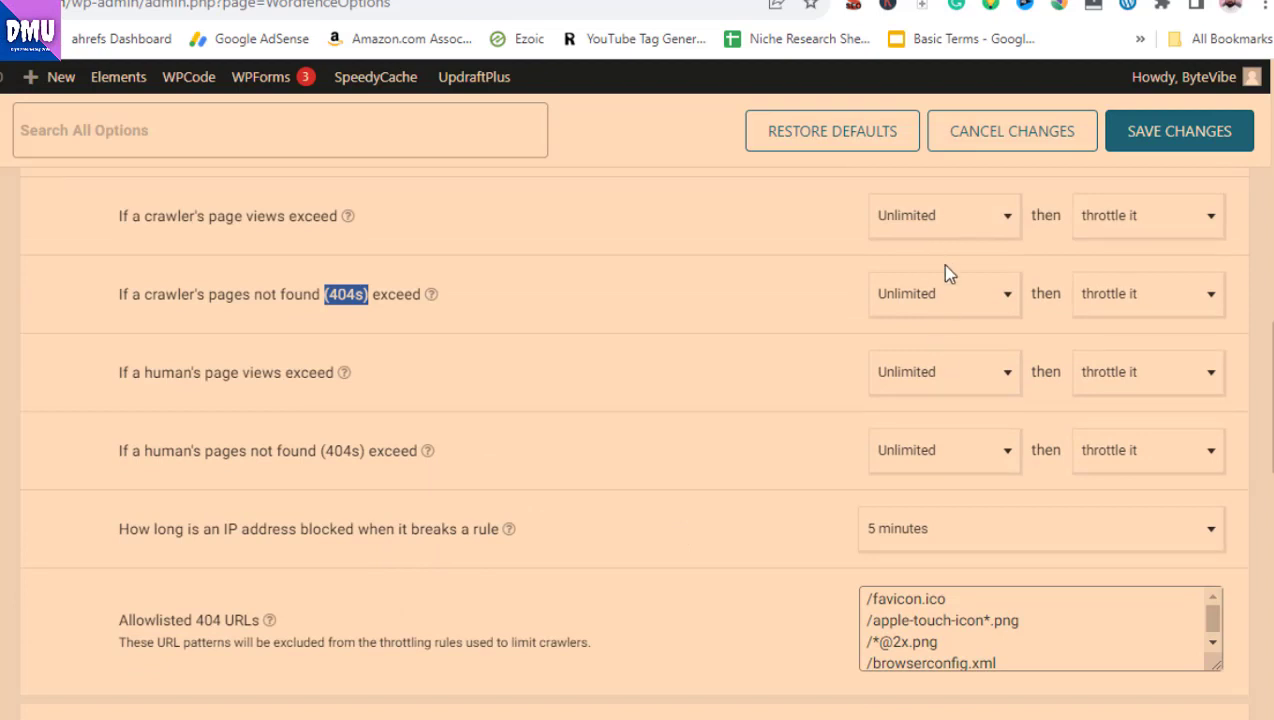
left_click(1138, 228)
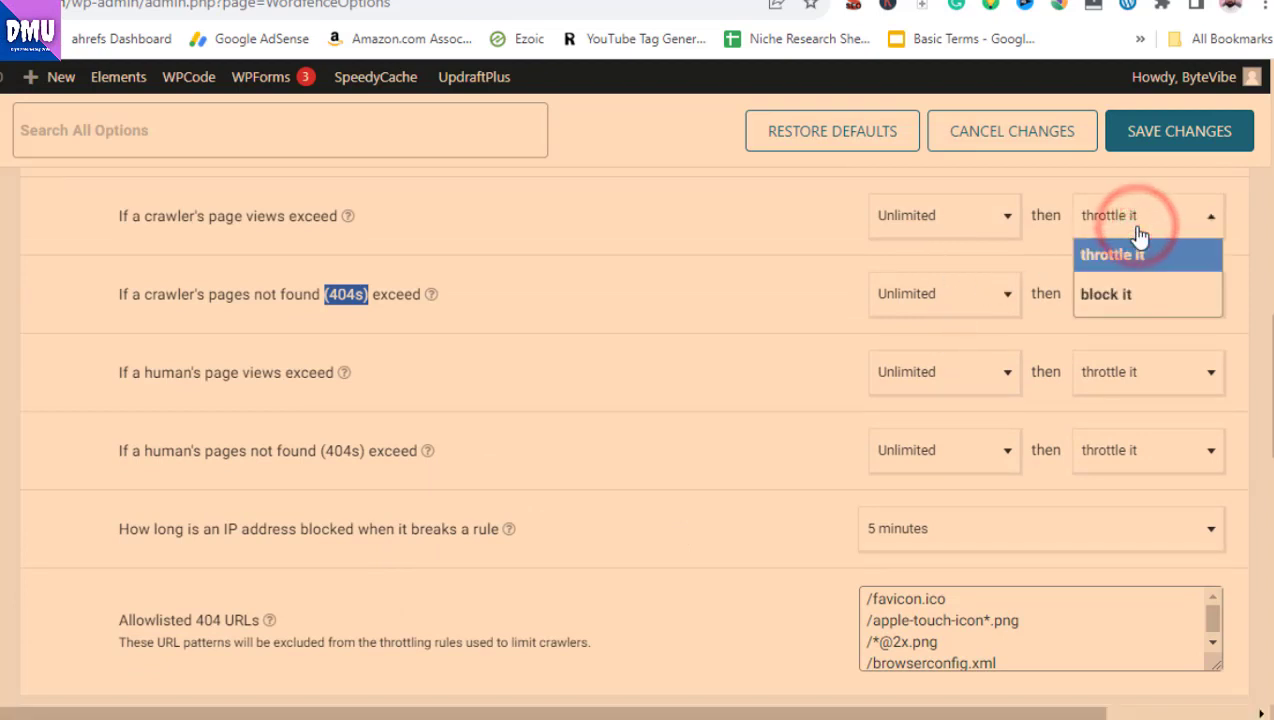
left_click(1139, 230)
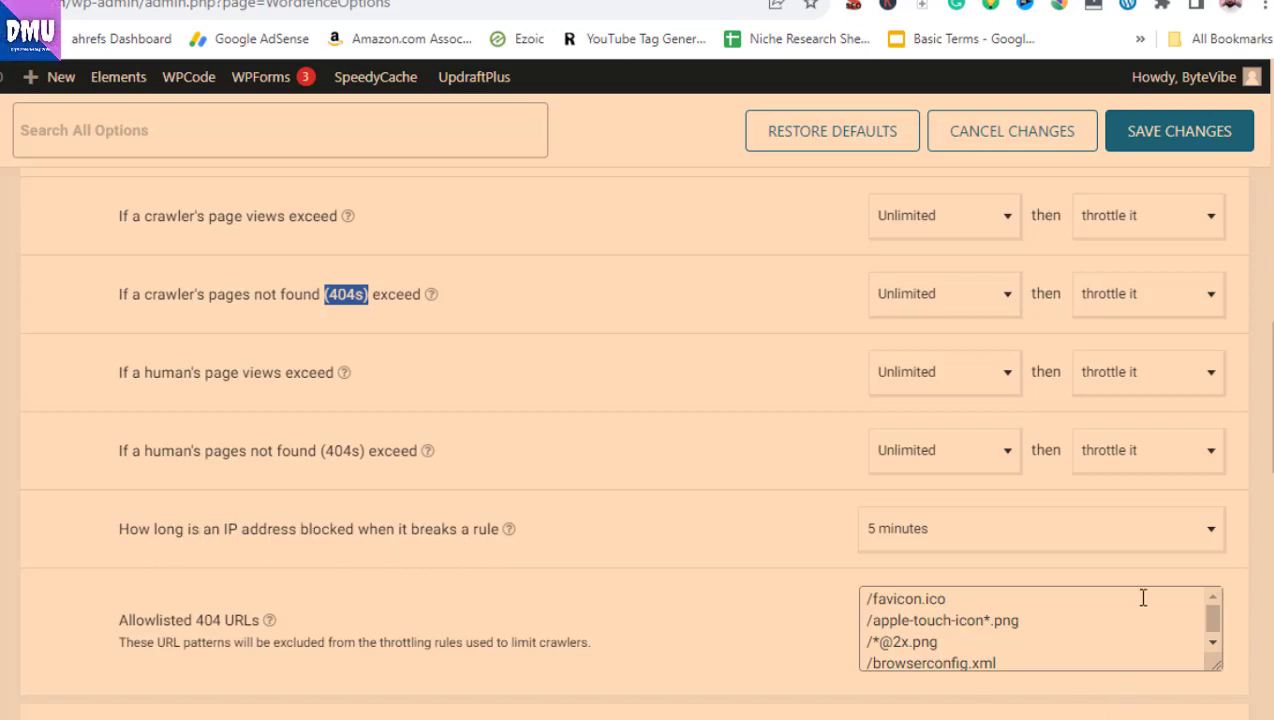
scroll(1110, 557, "up", 3)
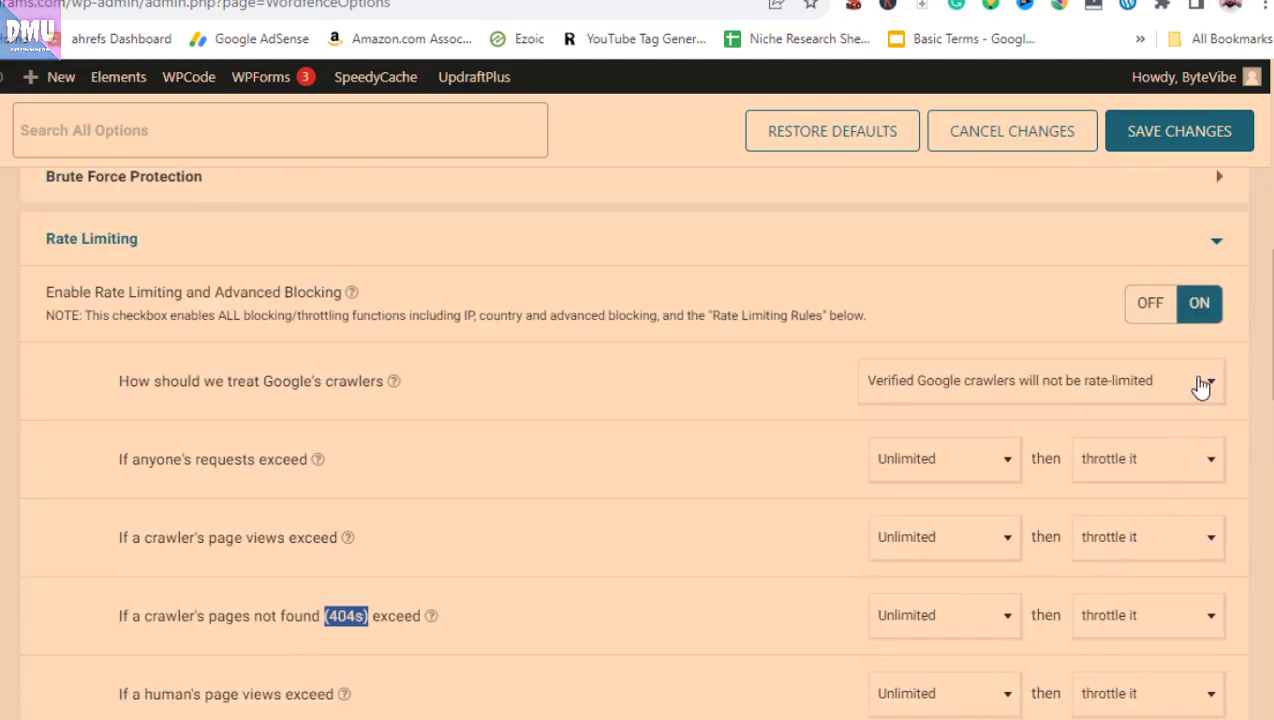
left_click(1214, 241)
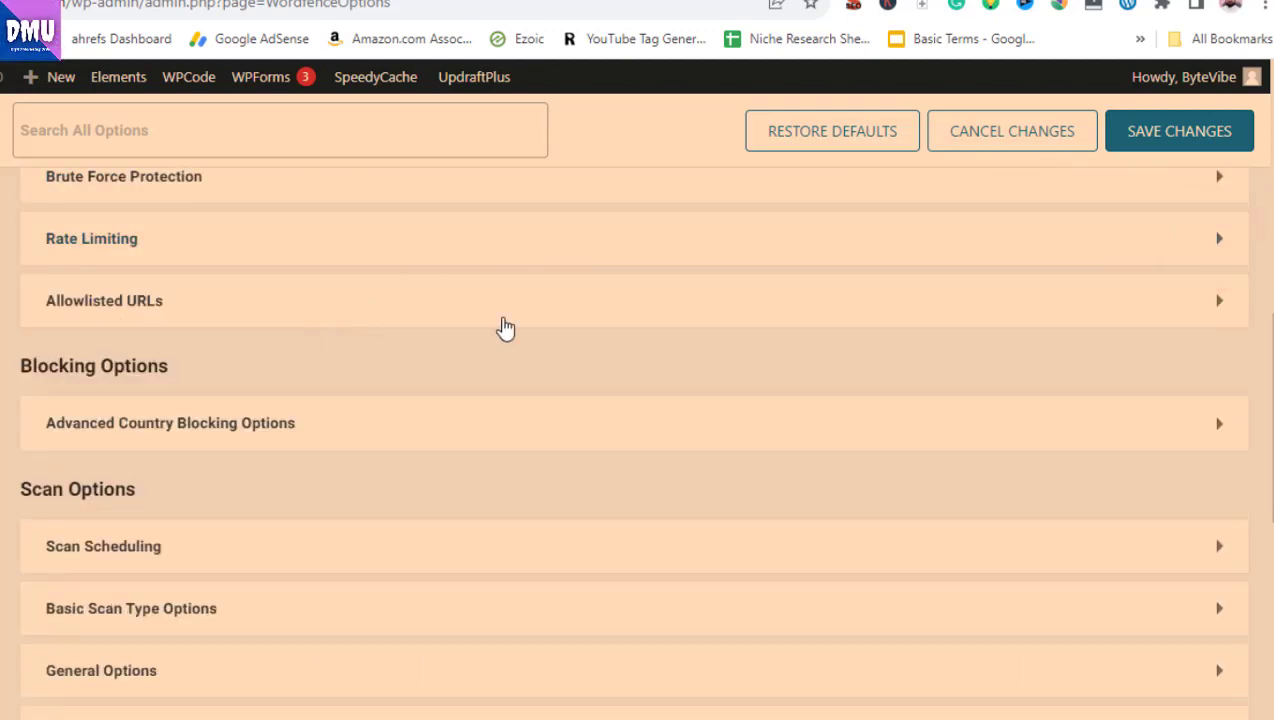
Step: Expand, review and collapse the Allowlisted URLs and Advanced Country Blocking Options sections
left_click(1063, 316)
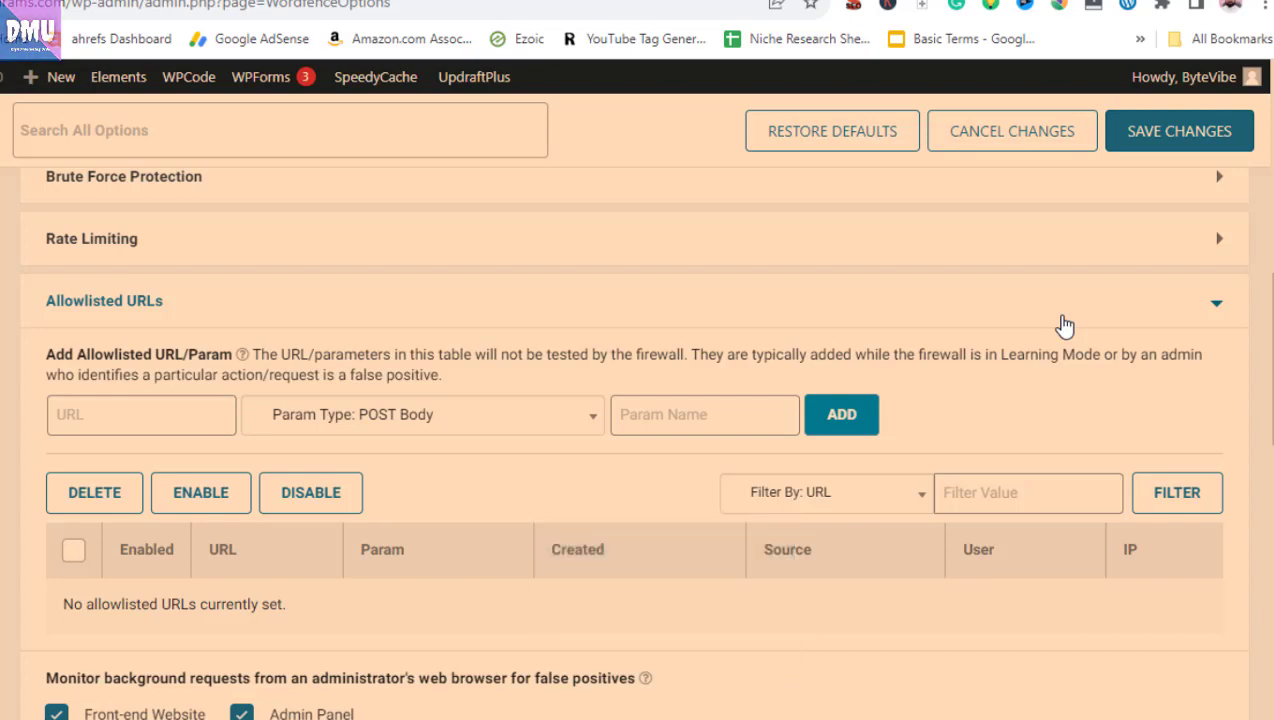
left_click(1227, 305)
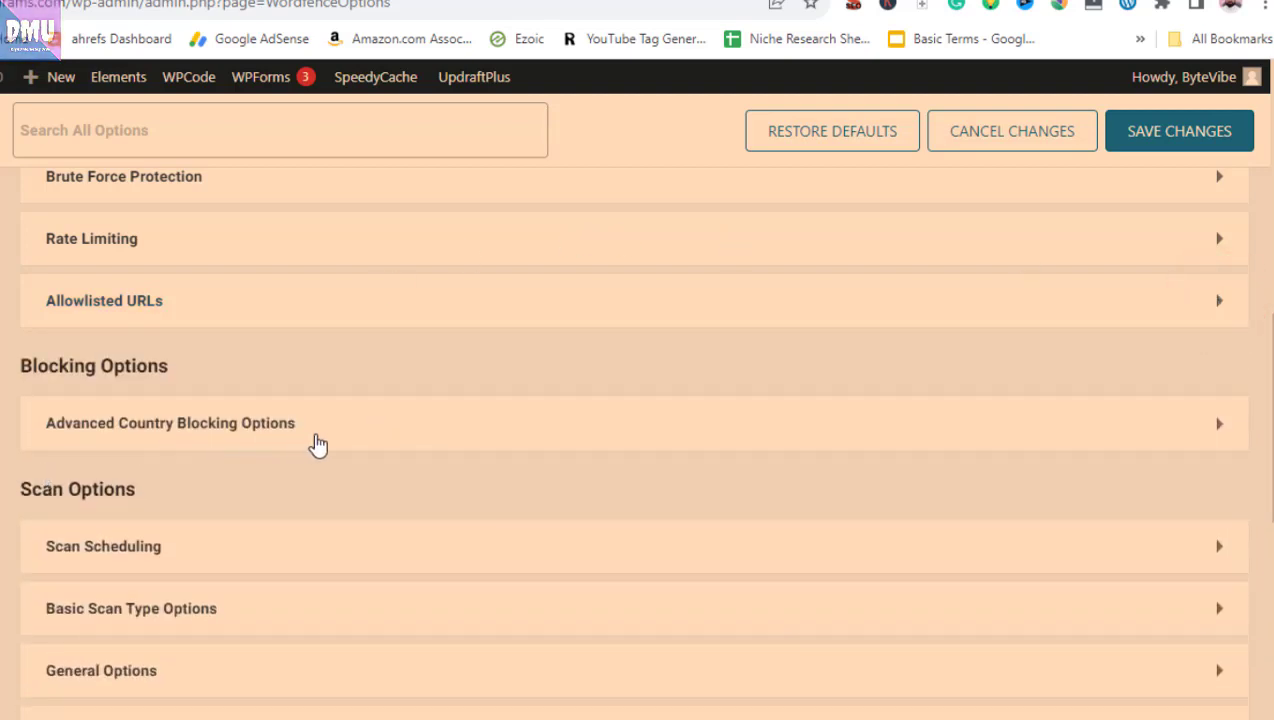
left_click(990, 420)
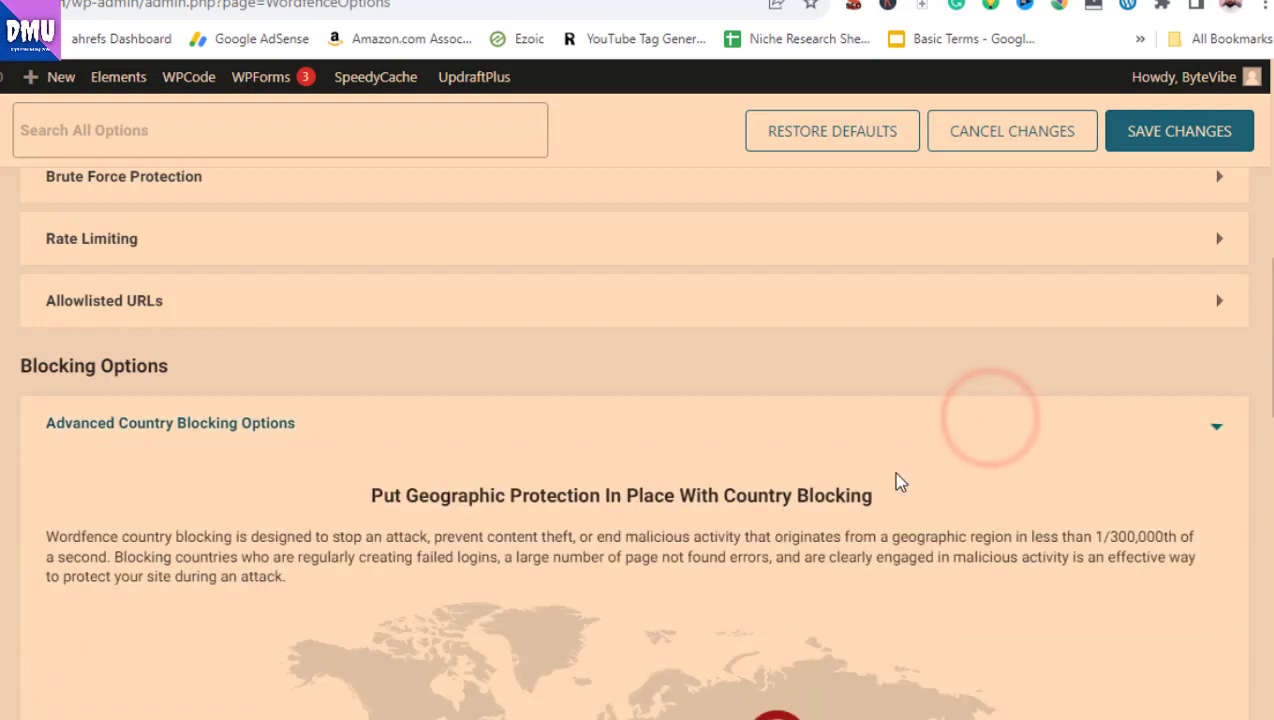
scroll(896, 475, "down", 4)
scroll(896, 485, "up", 2)
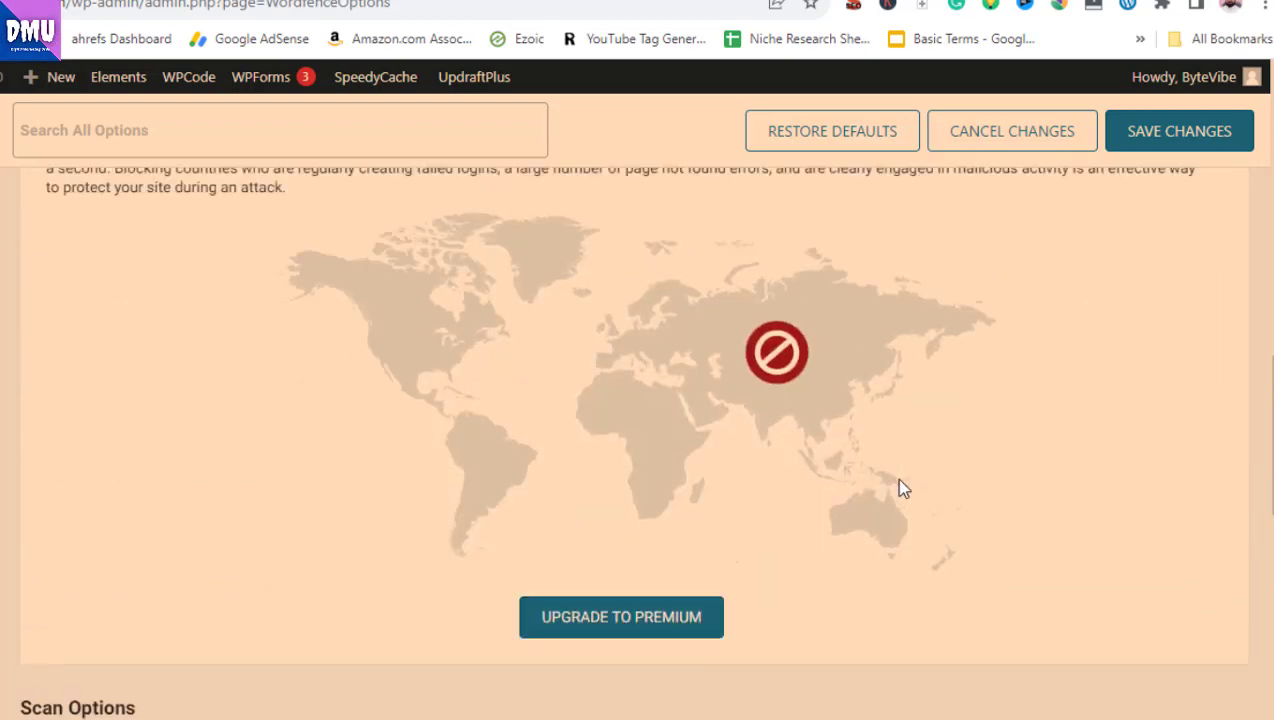
left_click(1213, 220)
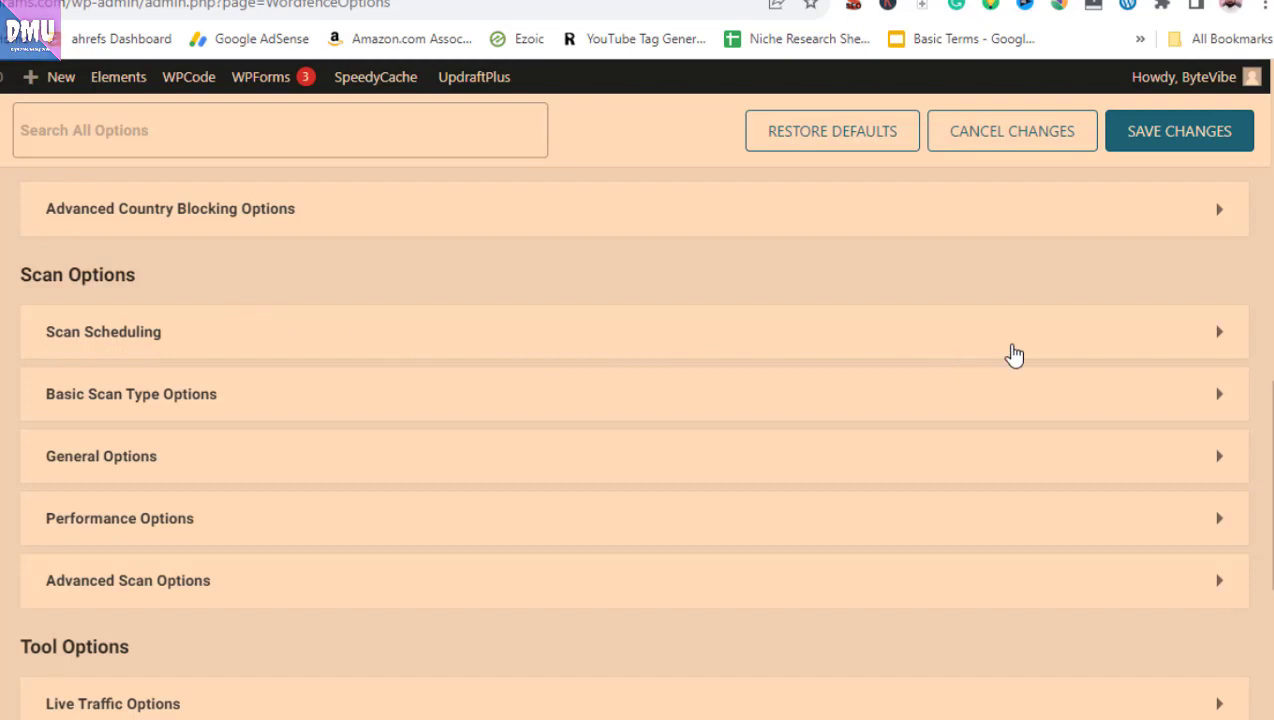
Step: Expand, review and collapse the Scan Scheduling and Basic Scan Type Options sections, including the recommended schedule and the scan levels
left_click(1013, 355)
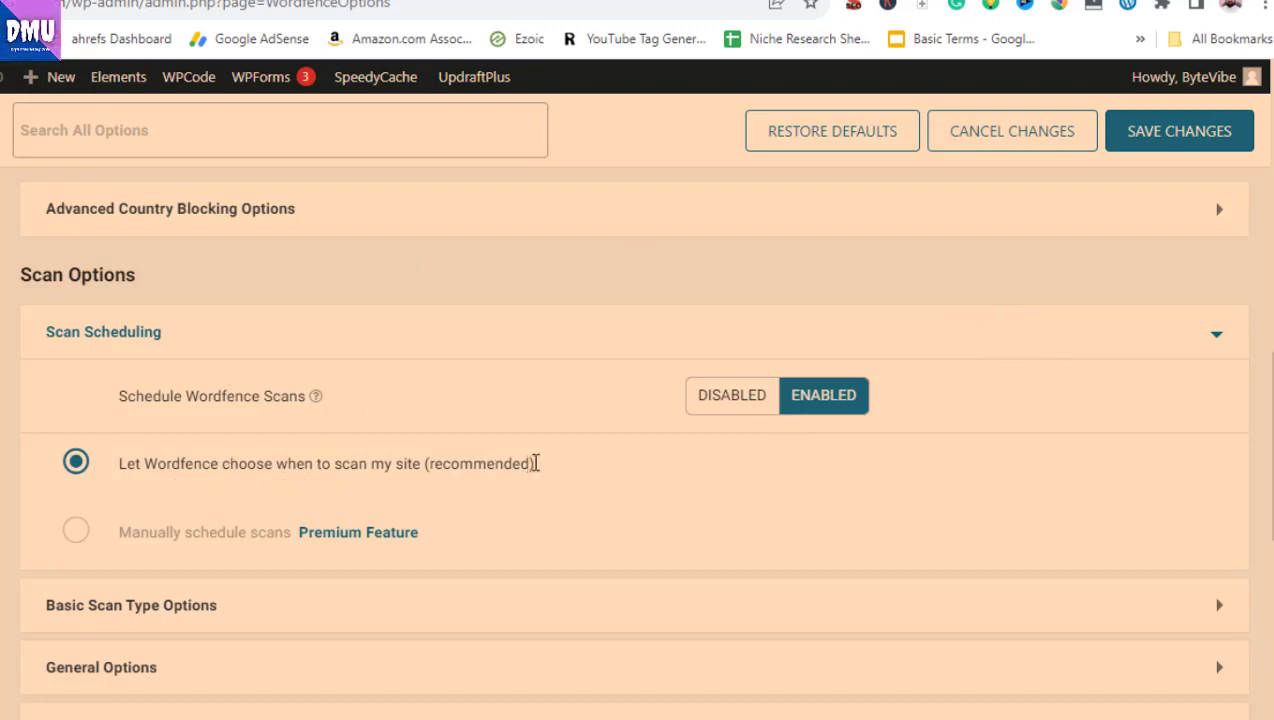
left_click_drag(534, 463, 115, 476)
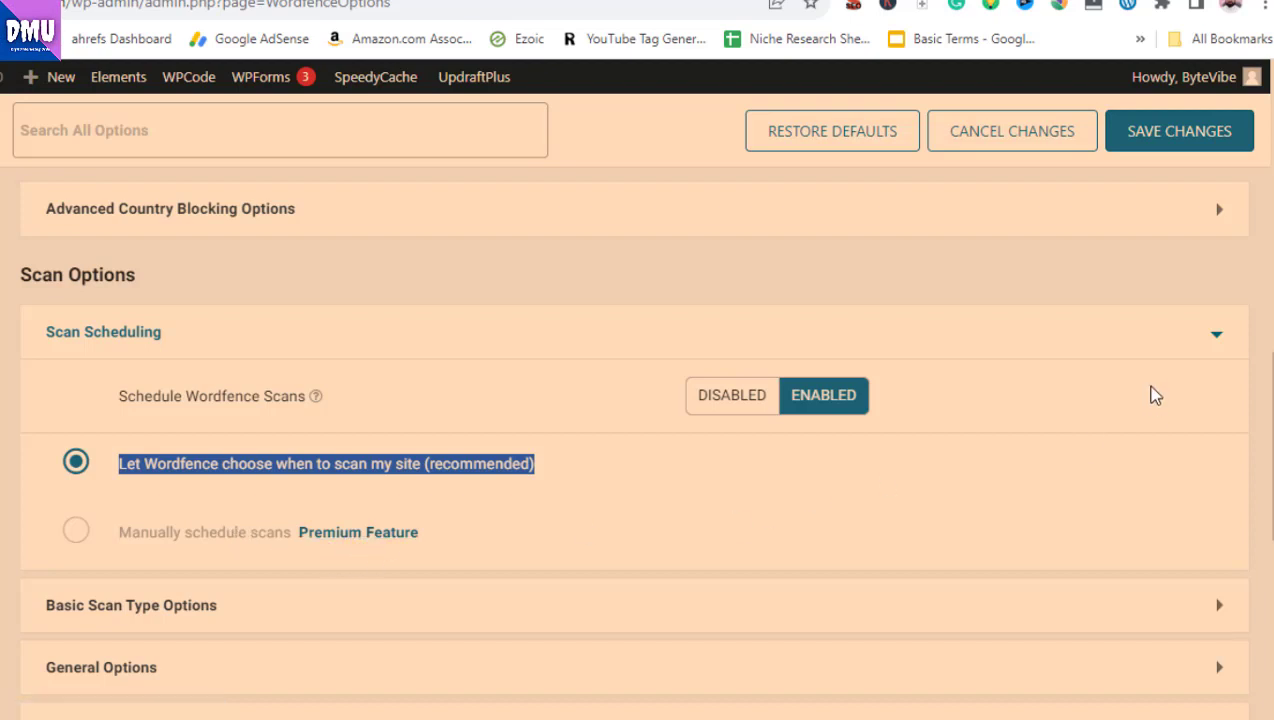
left_click(1206, 341)
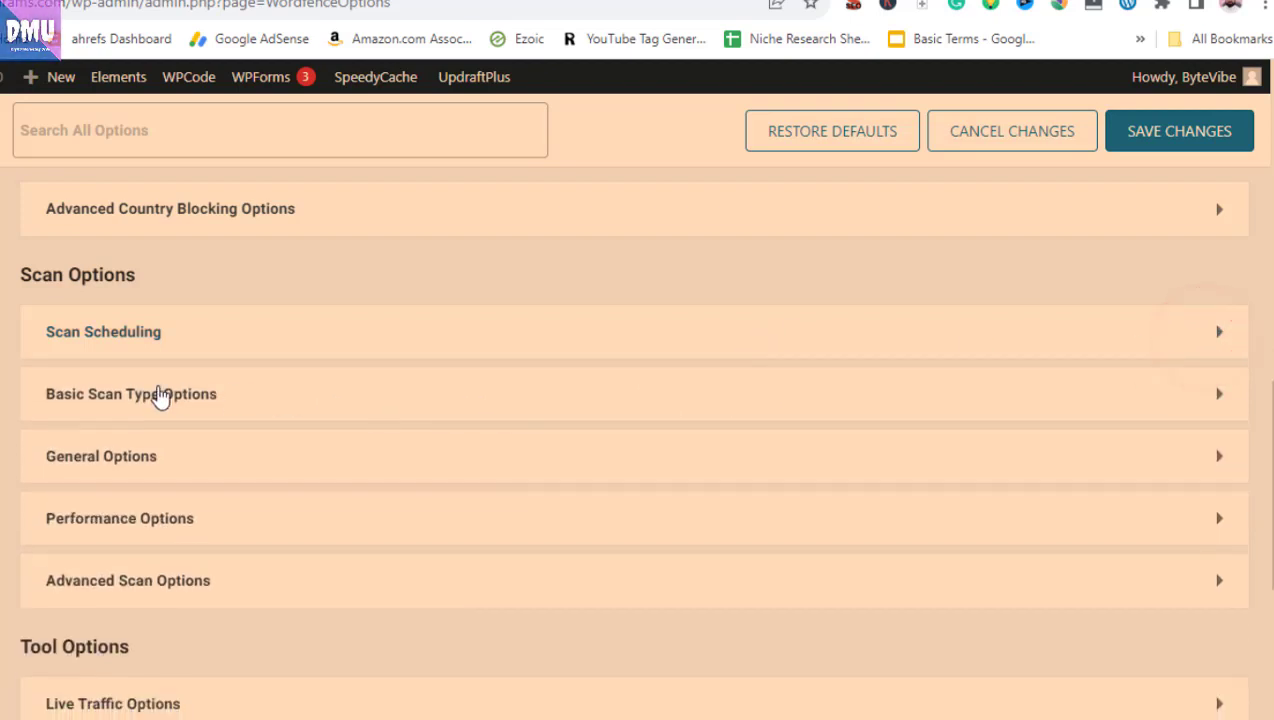
left_click(200, 410)
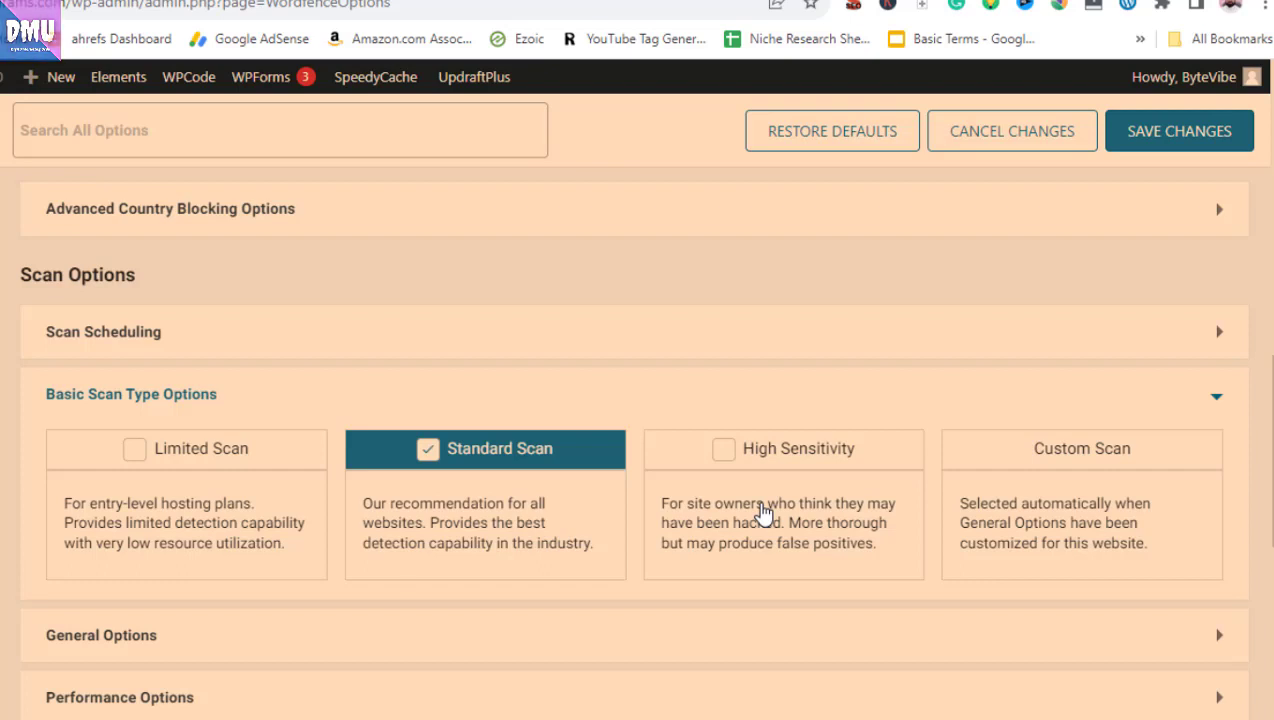
left_click(1215, 403)
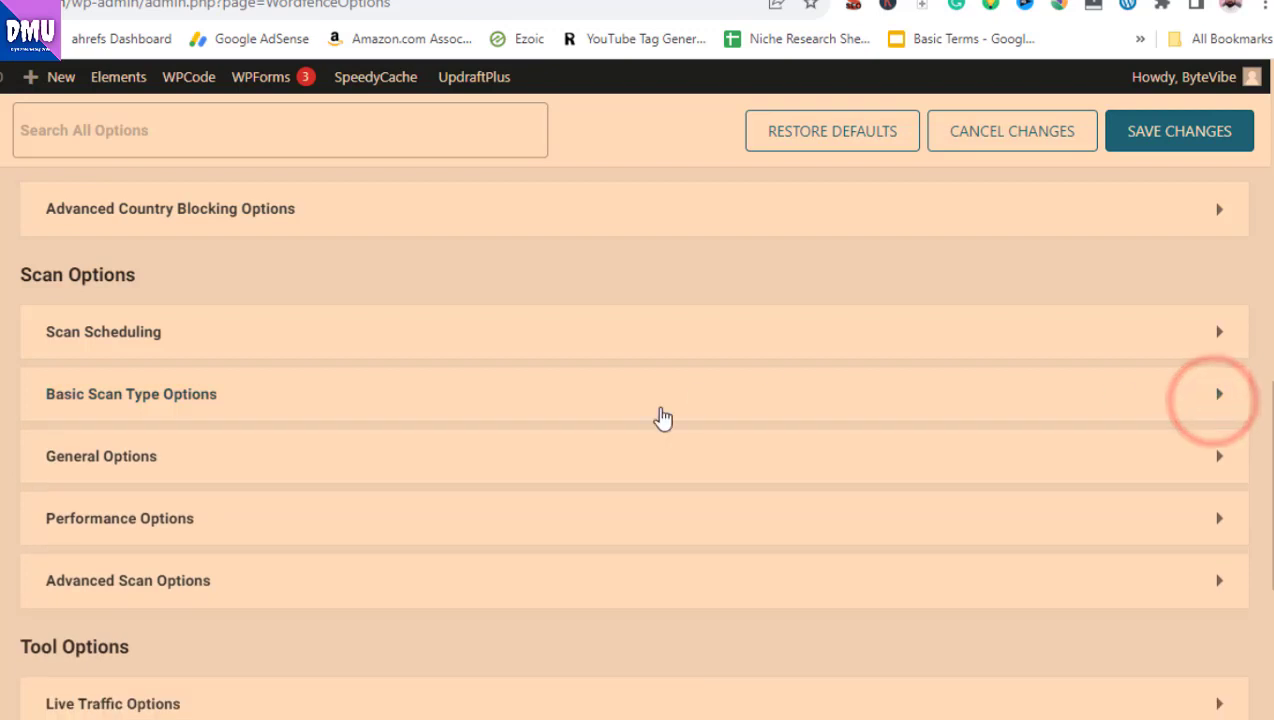
Step: Expand the scan General Options and examine the reputation checks and the core, theme and plugin file scan choices
left_click(457, 459)
scroll(457, 462, "down", 2)
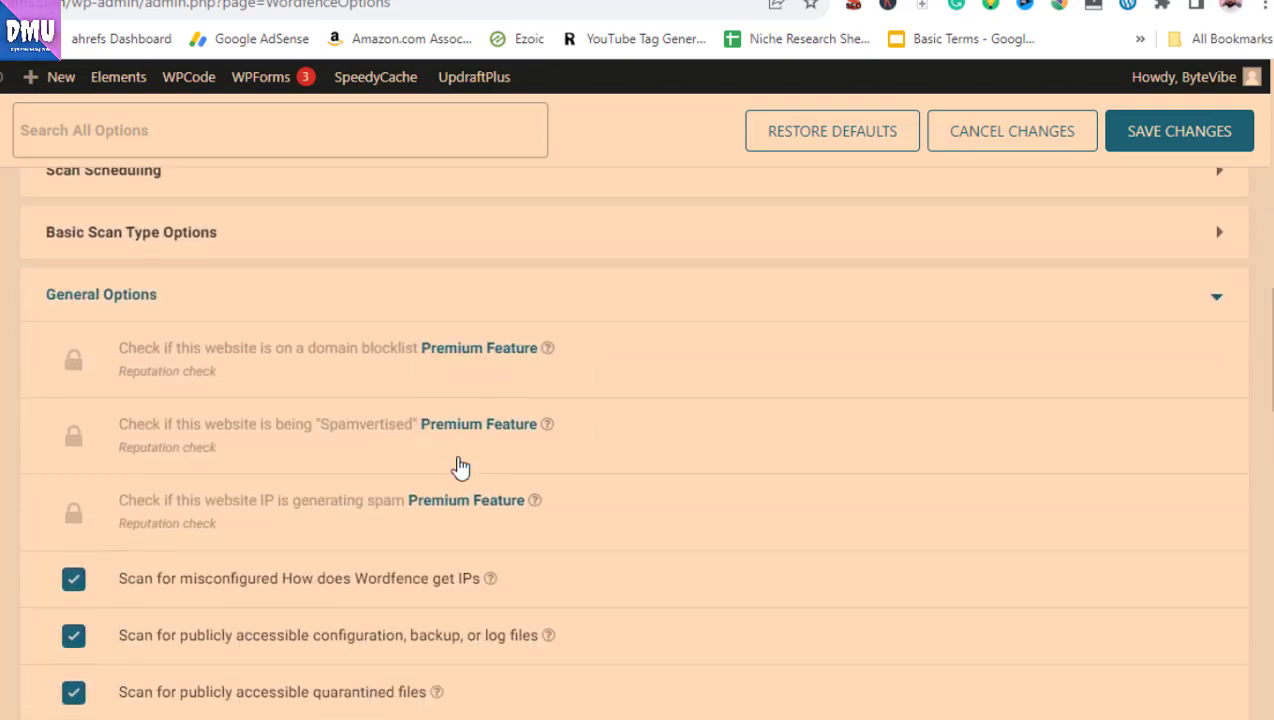
scroll(673, 475, "down", 2)
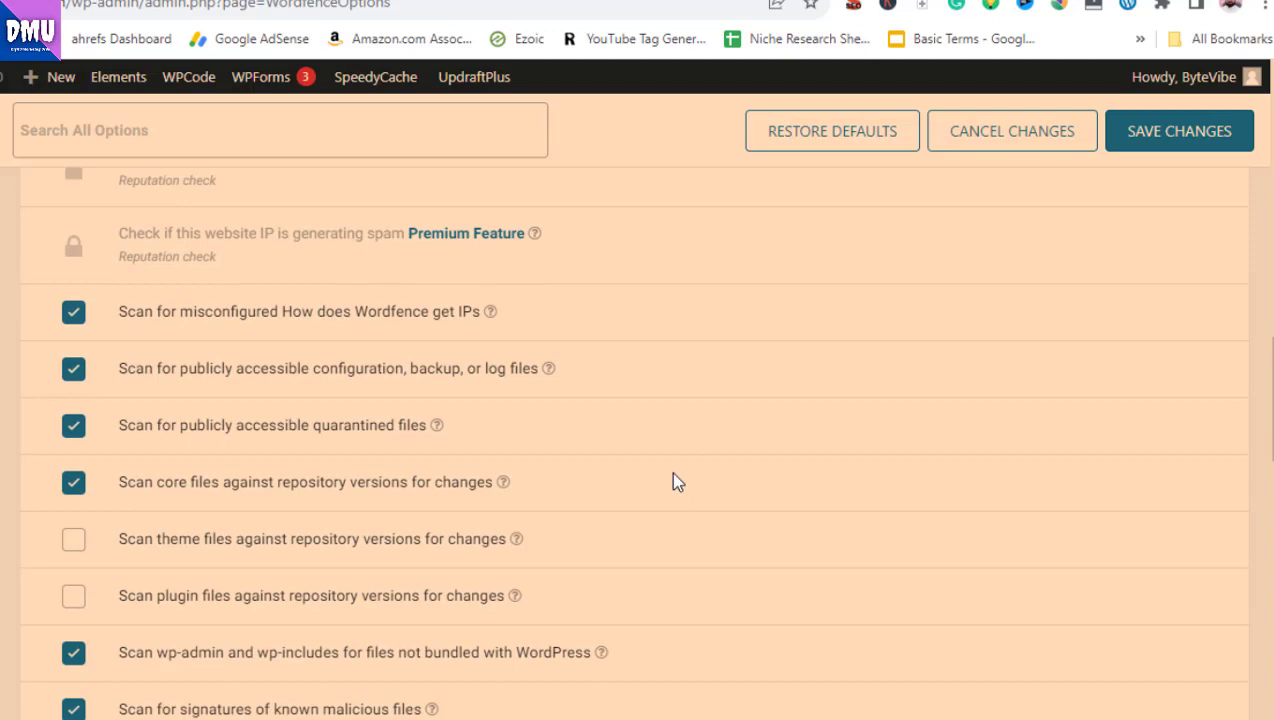
scroll(675, 482, "down", 2)
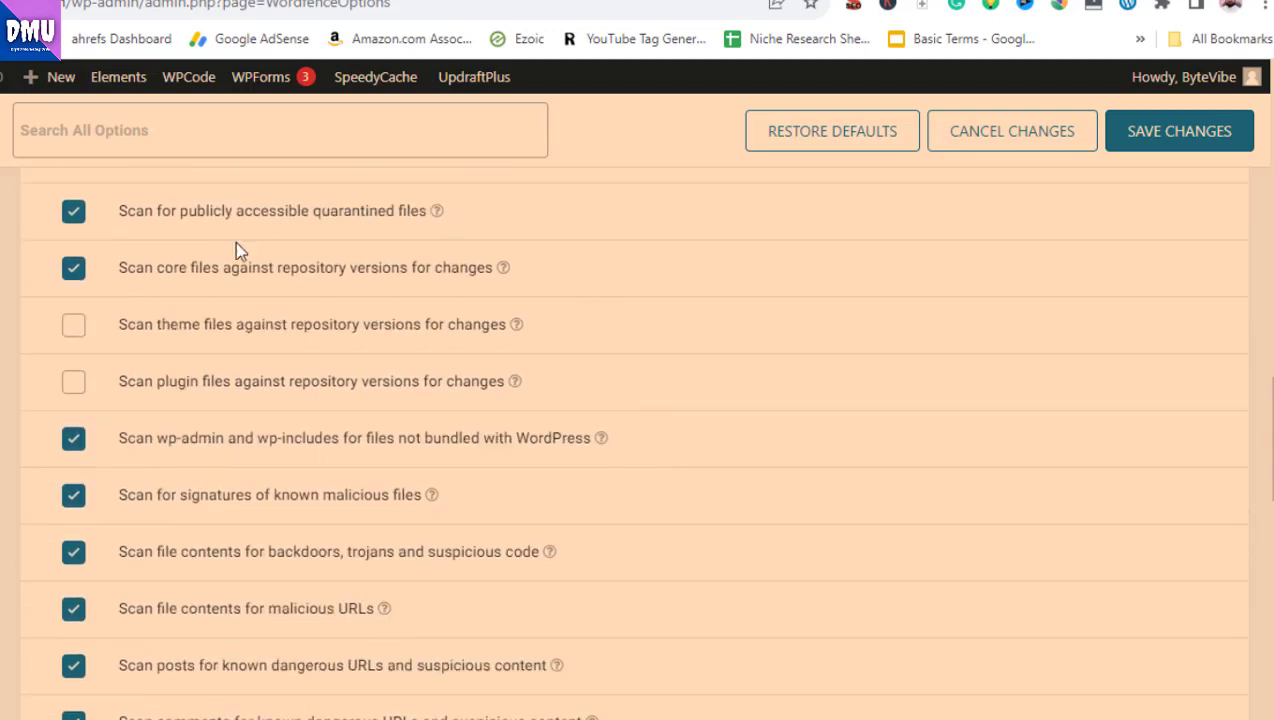
scroll(199, 334, "up", 1)
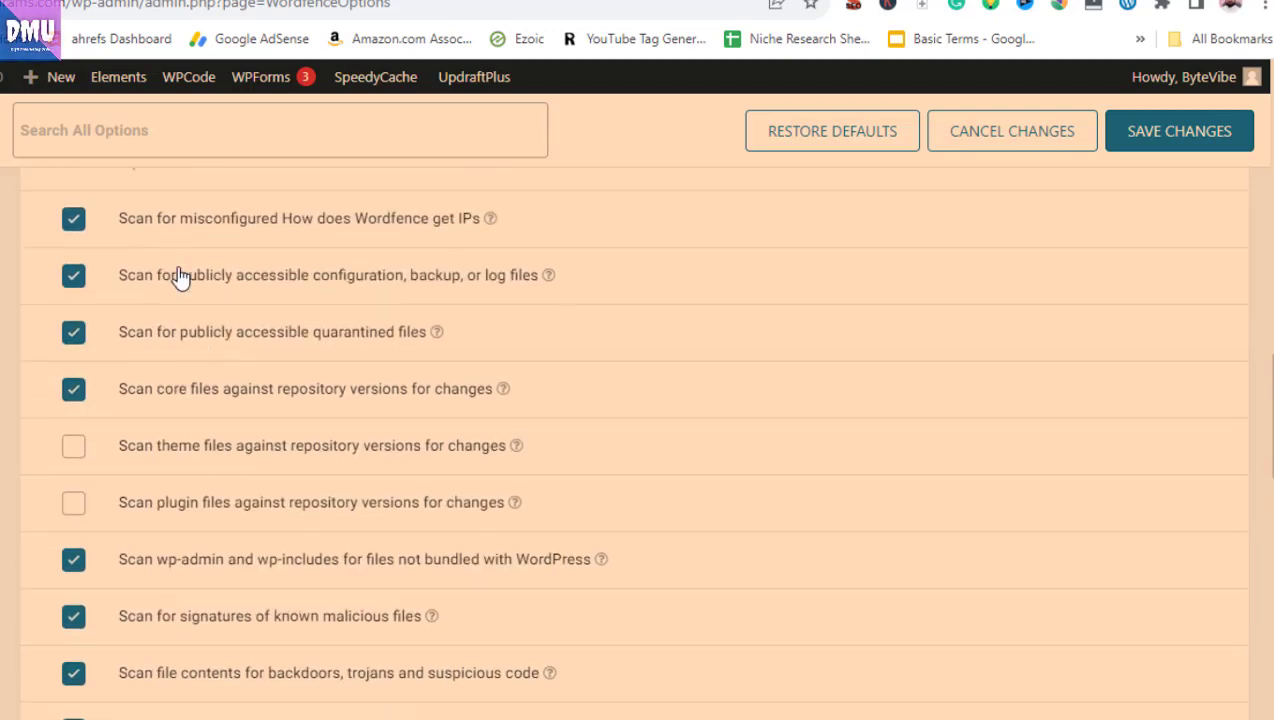
scroll(185, 340, "up", 4)
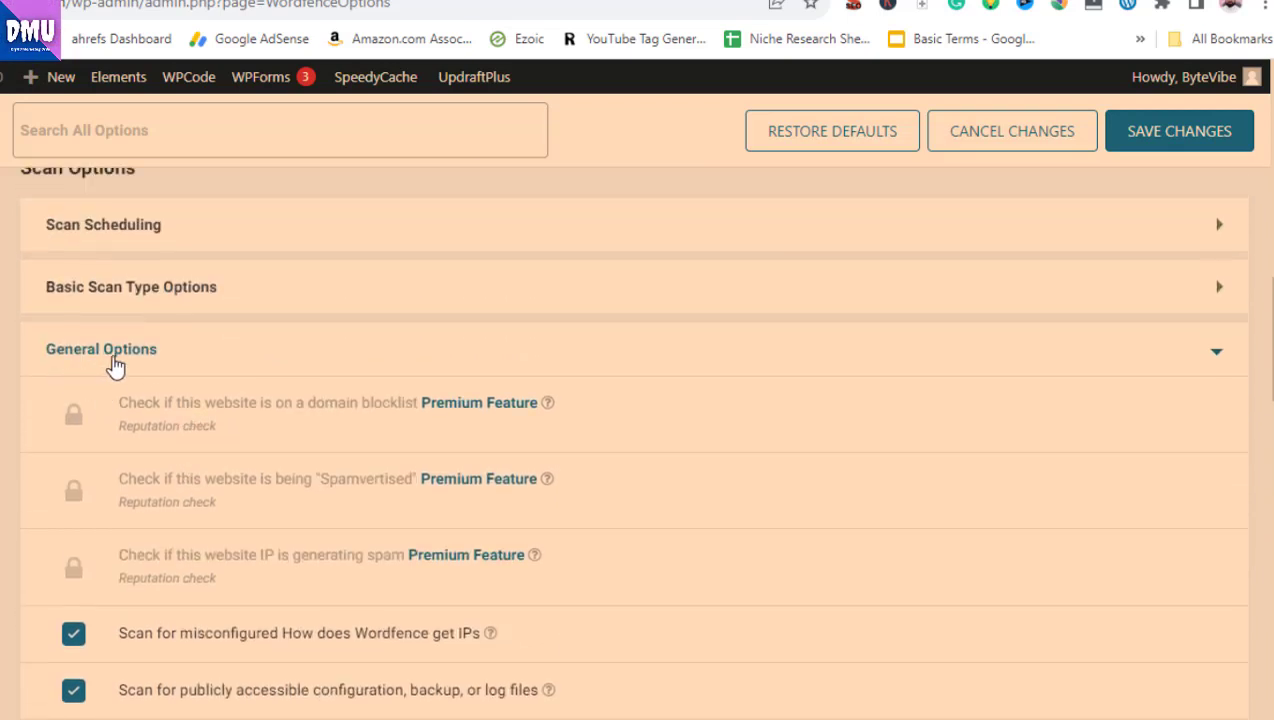
scroll(236, 379, "down", 2)
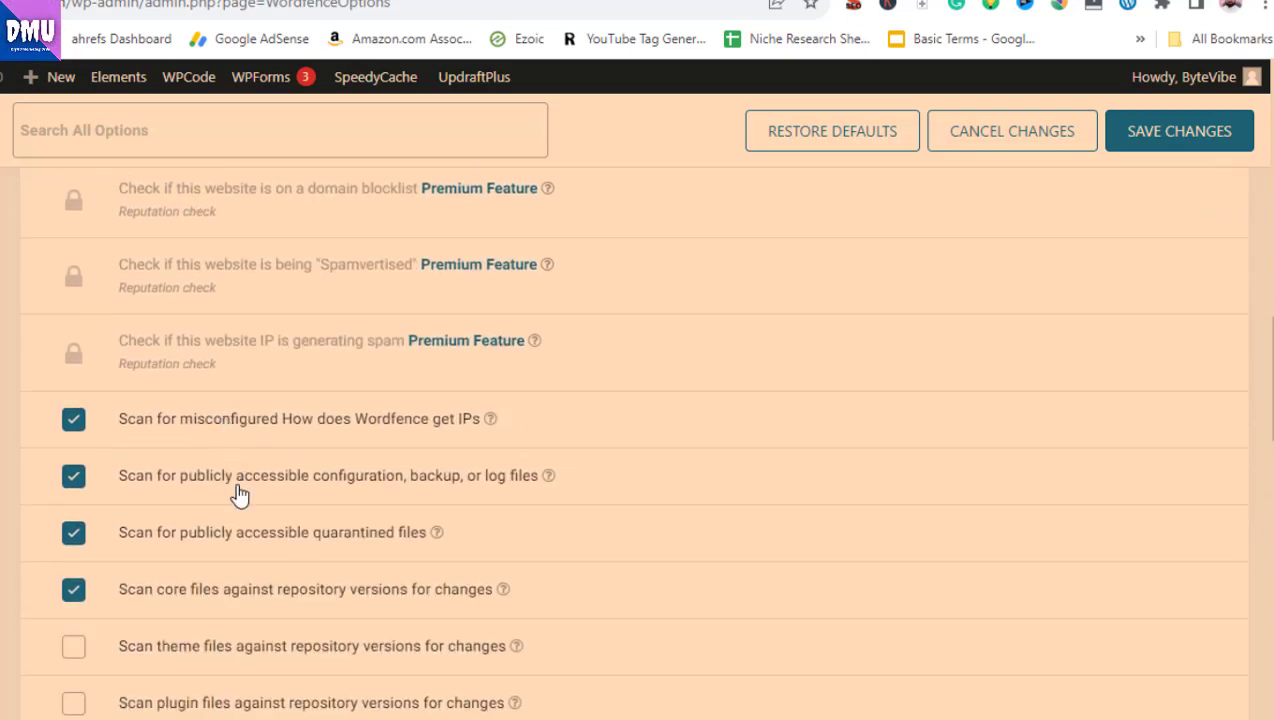
scroll(239, 494, "down", 2)
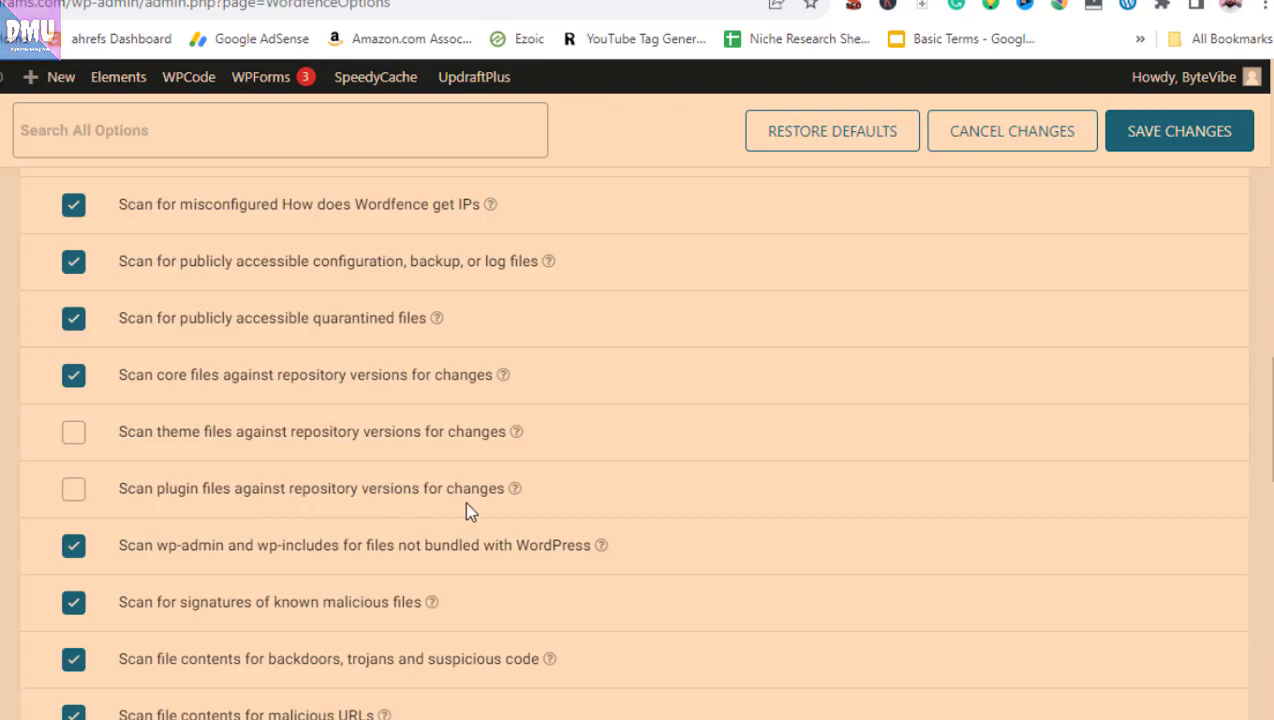
Step: Review the remaining General Options, including malicious content, password strength and outside-installation scans, and collapse the section
scroll(466, 510, "down", 4)
scroll(466, 510, "down", 3)
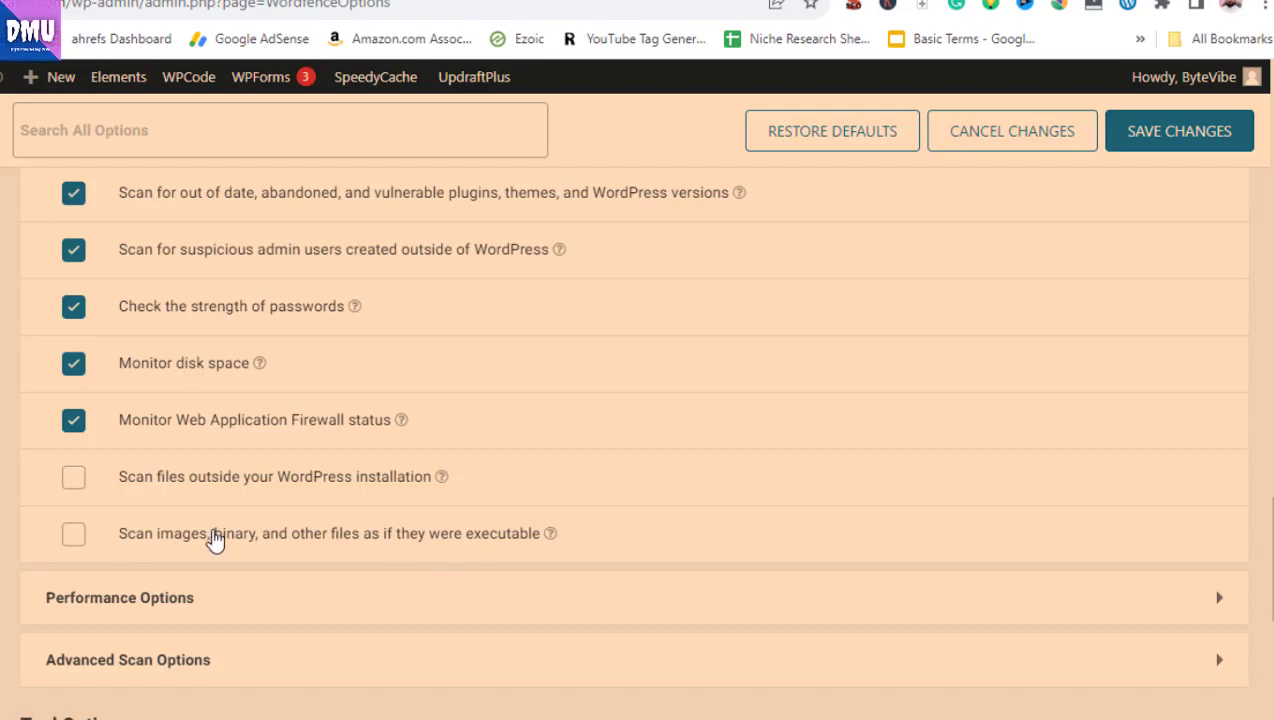
scroll(213, 540, "up", 5)
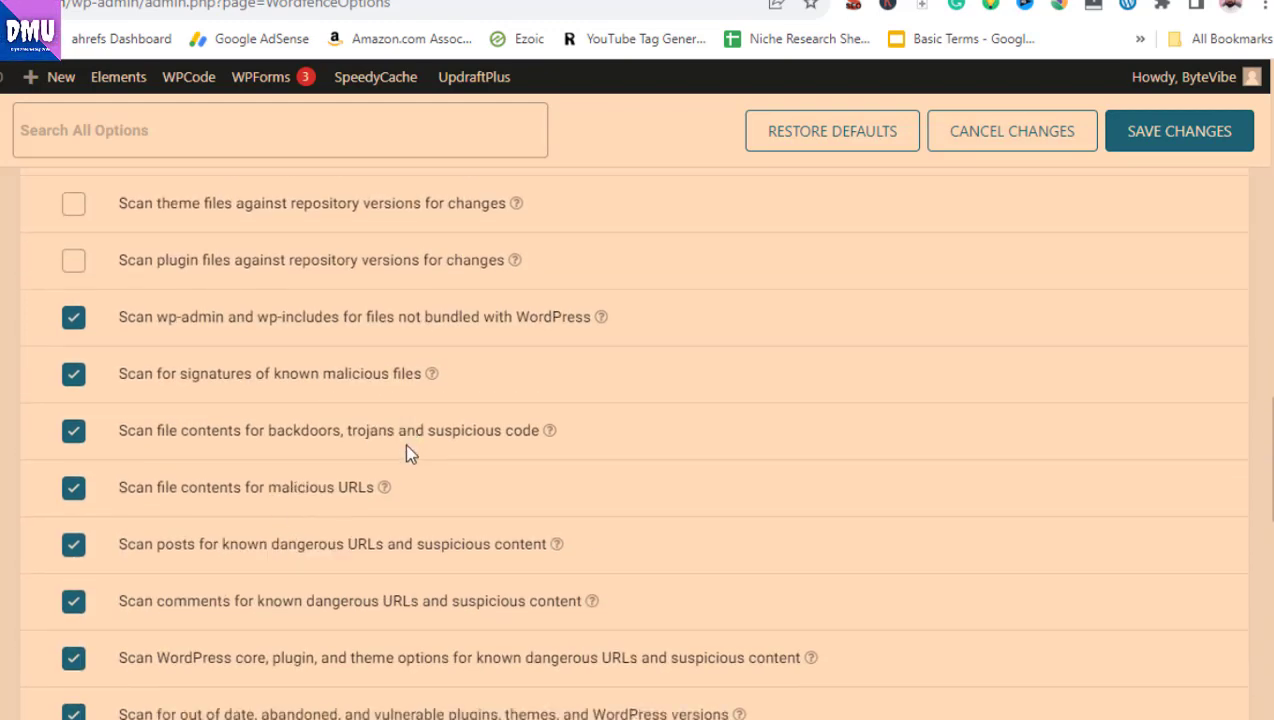
scroll(580, 470, "down", 3)
scroll(800, 490, "up", 6)
scroll(834, 477, "up", 2)
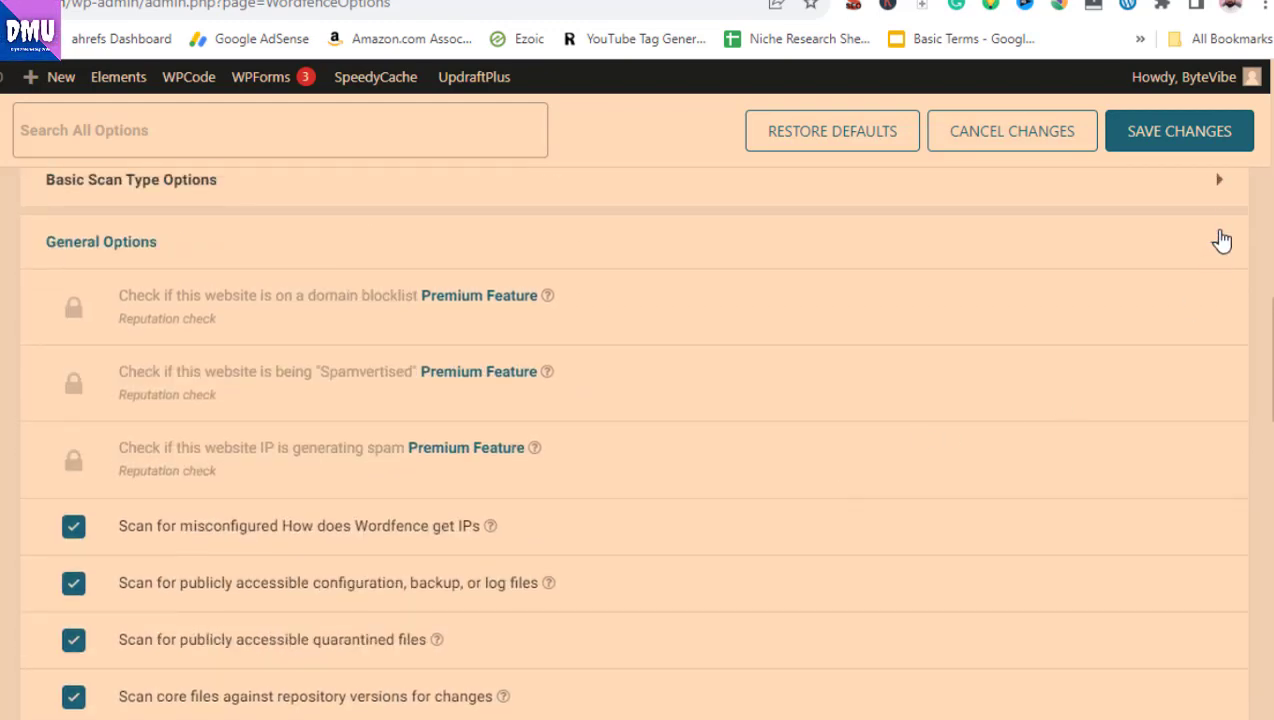
left_click(1217, 240)
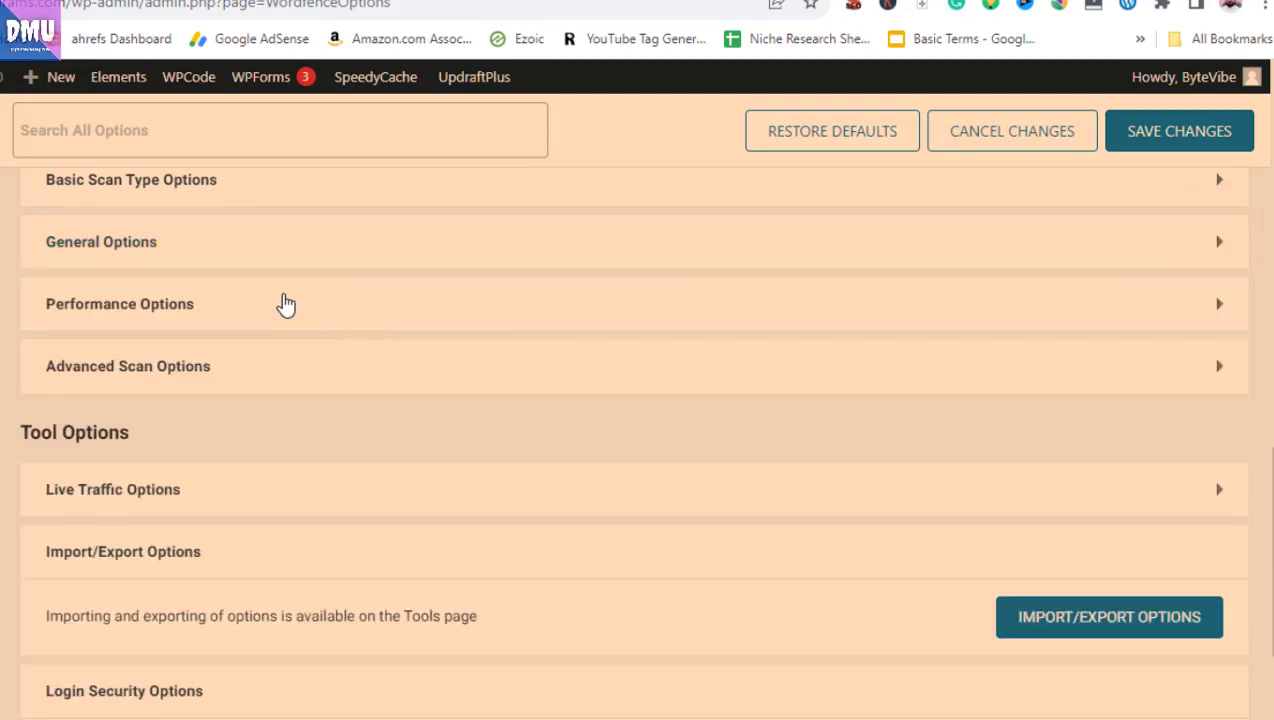
Step: Expand Performance Options, review the low resource scanning, email issue, time and memory limits, and collapse the section
left_click(747, 316)
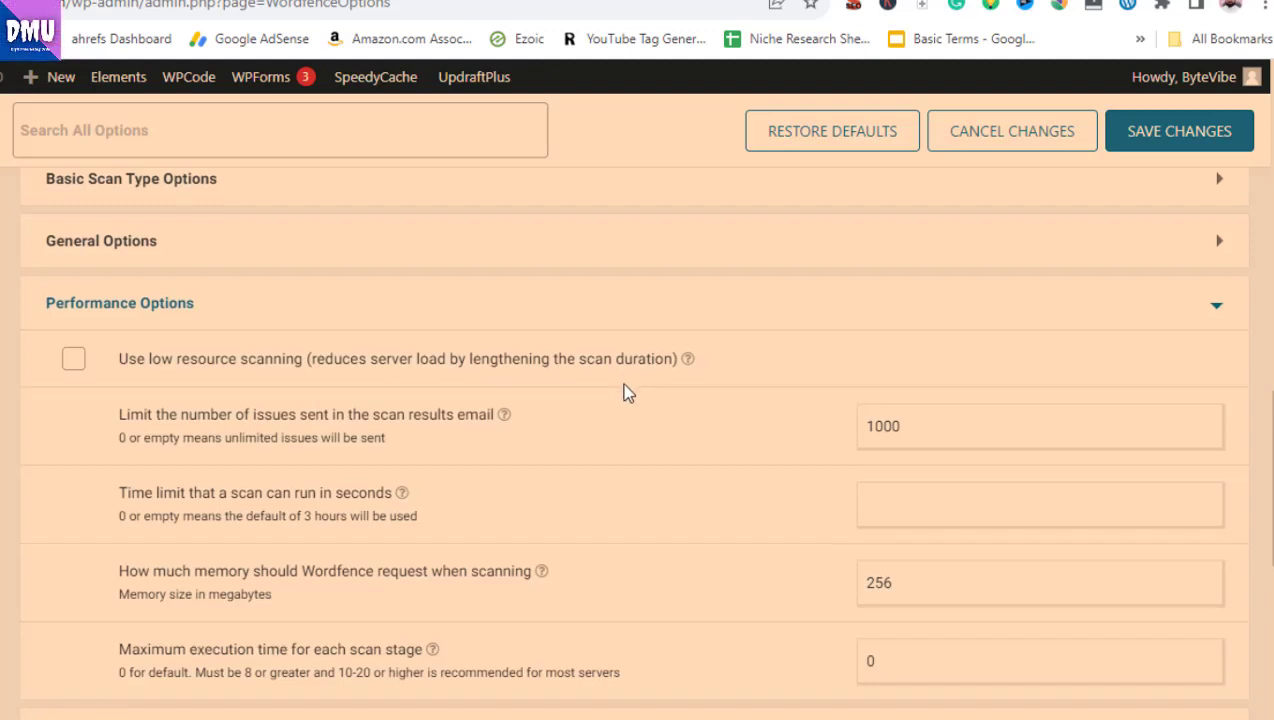
scroll(627, 390, "down", 1)
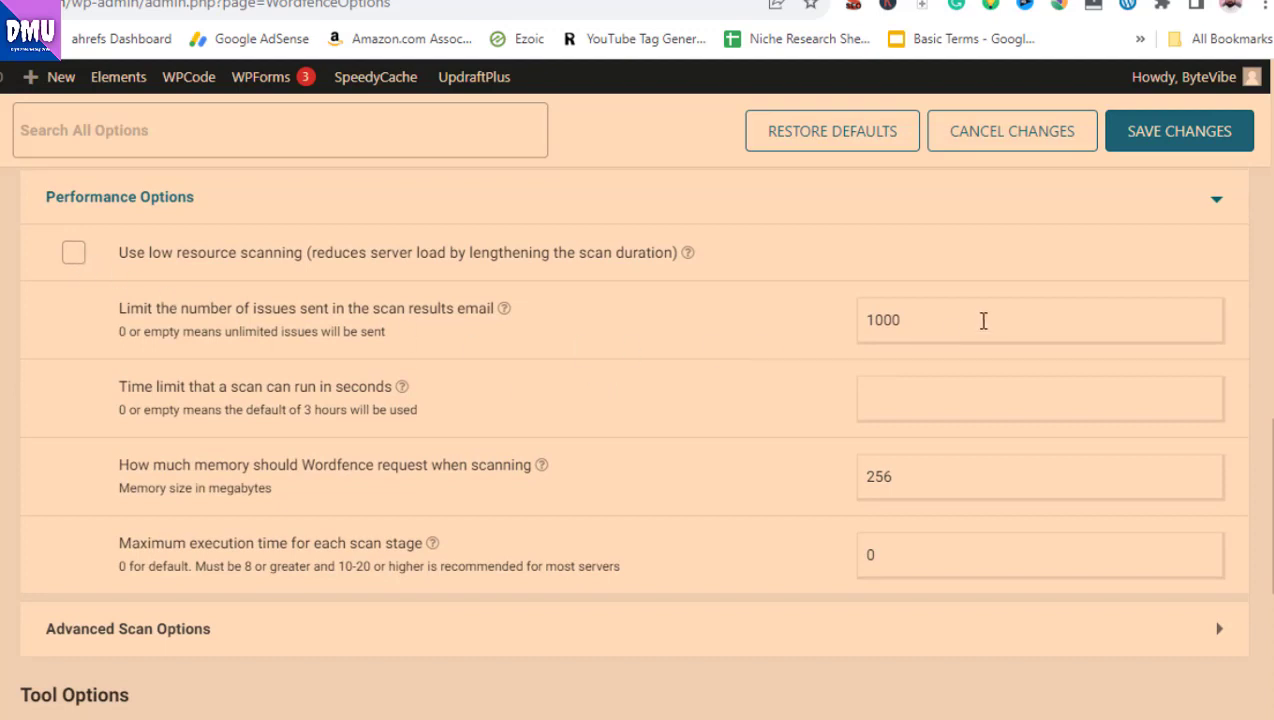
scroll(1053, 329, "up", 1)
left_click(1203, 318)
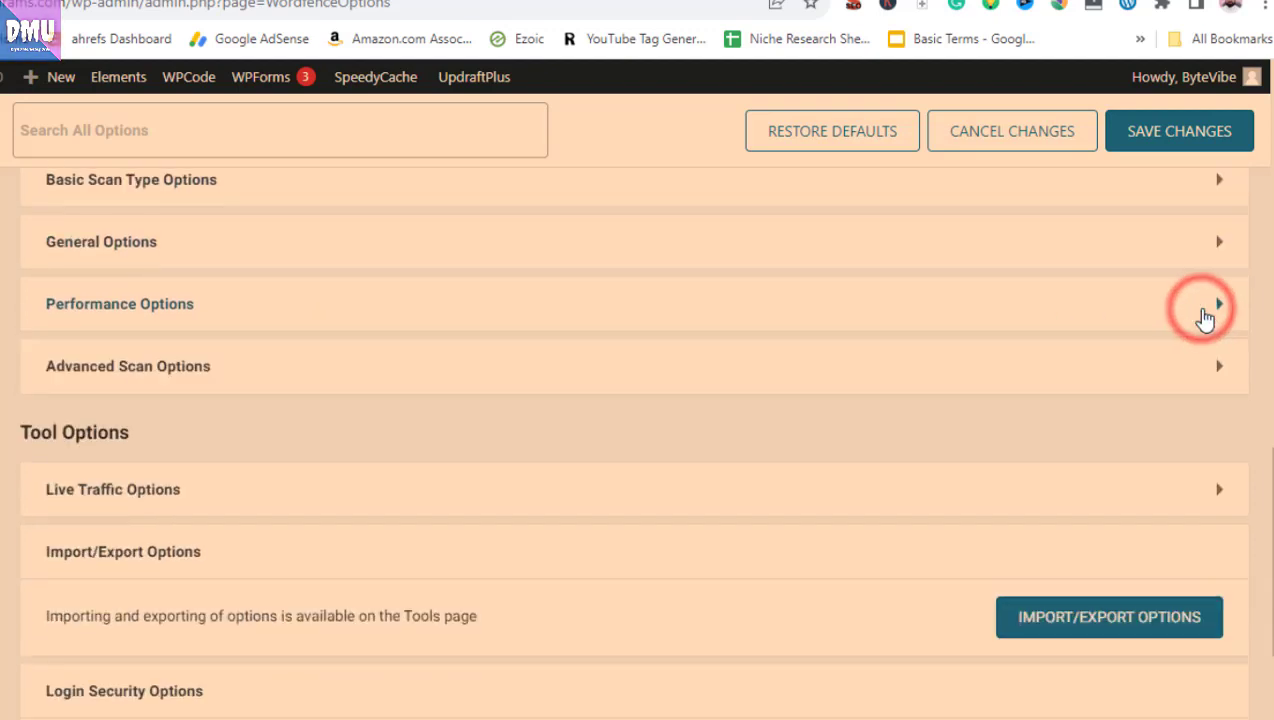
Step: Expand Advanced Scan Options, review the file exclusions, scan signatures, IPv4 and resume attempt settings, and collapse the section
left_click(600, 373)
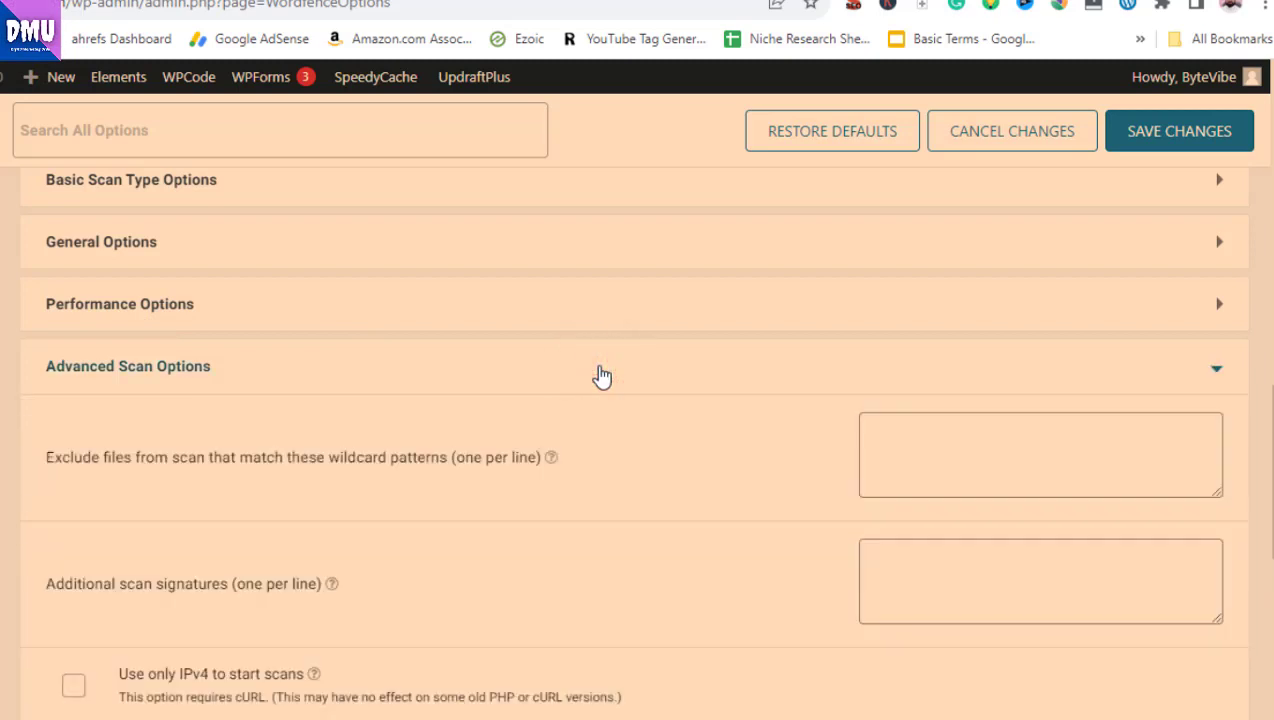
scroll(600, 375, "down", 2)
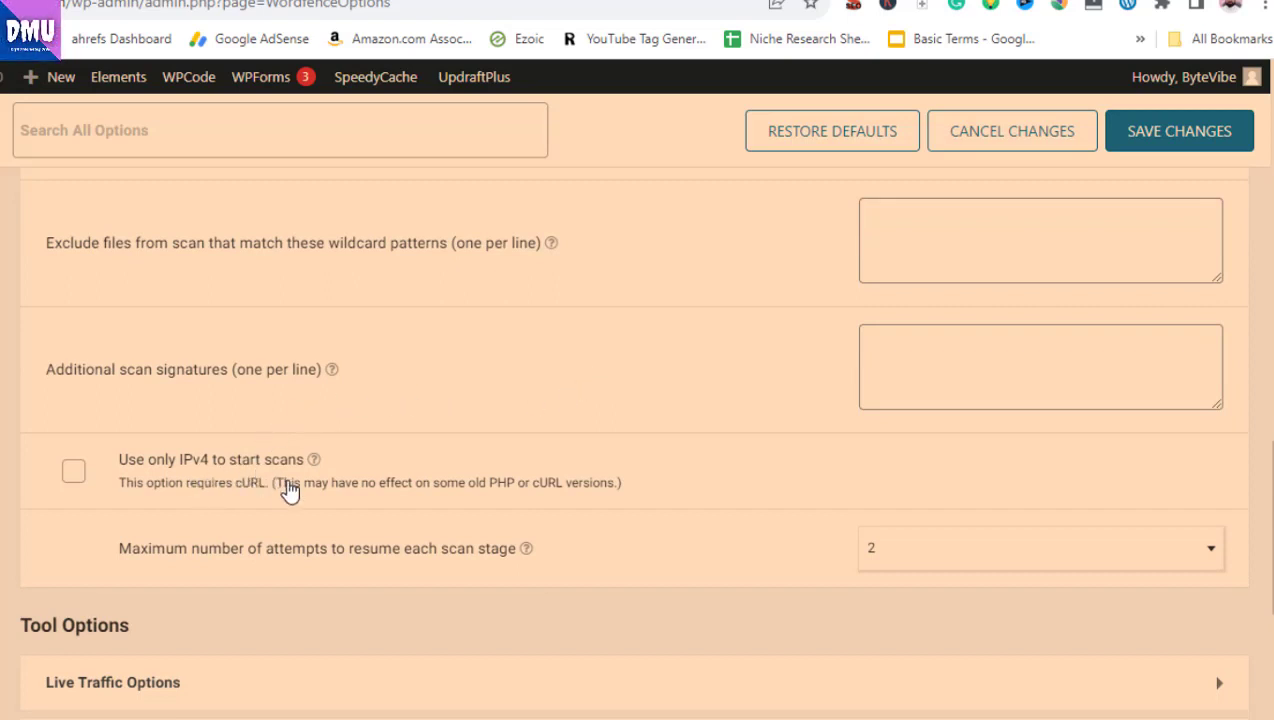
scroll(663, 503, "up", 1)
left_click(1187, 281)
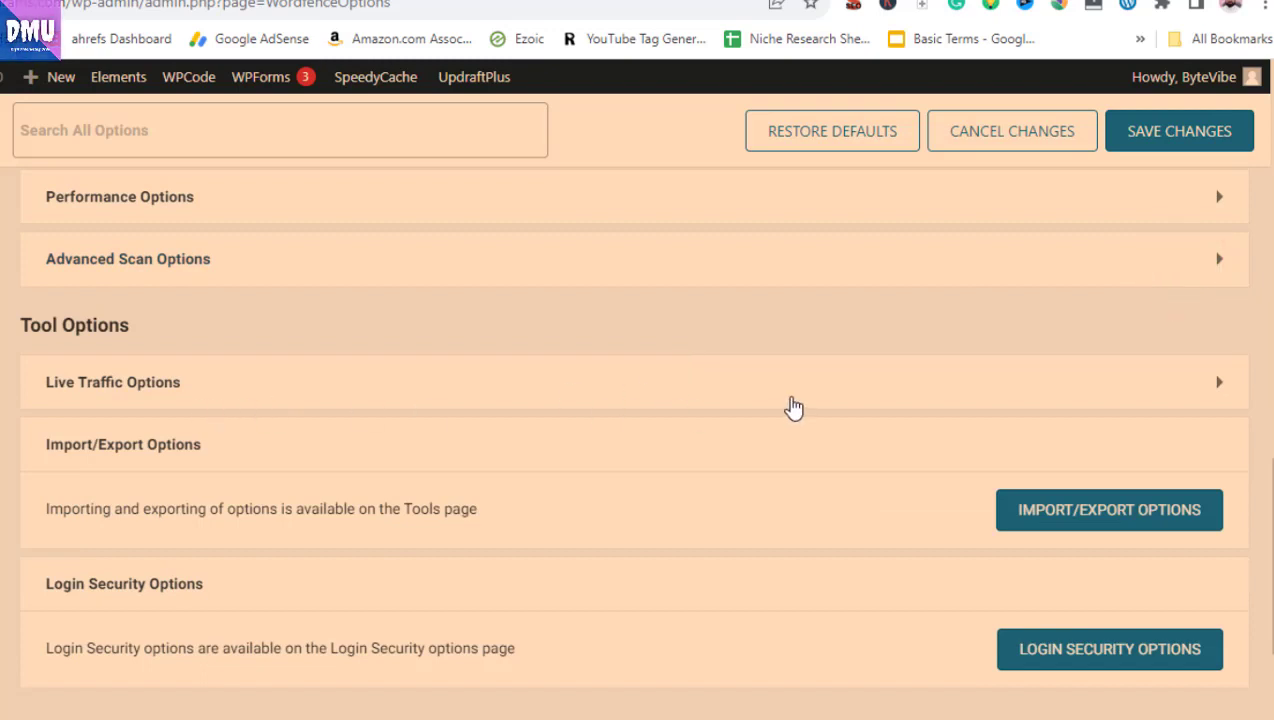
Step: Expand Live Traffic Options, review the traffic logging mode and the ignore lists, and collapse the section
left_click(790, 401)
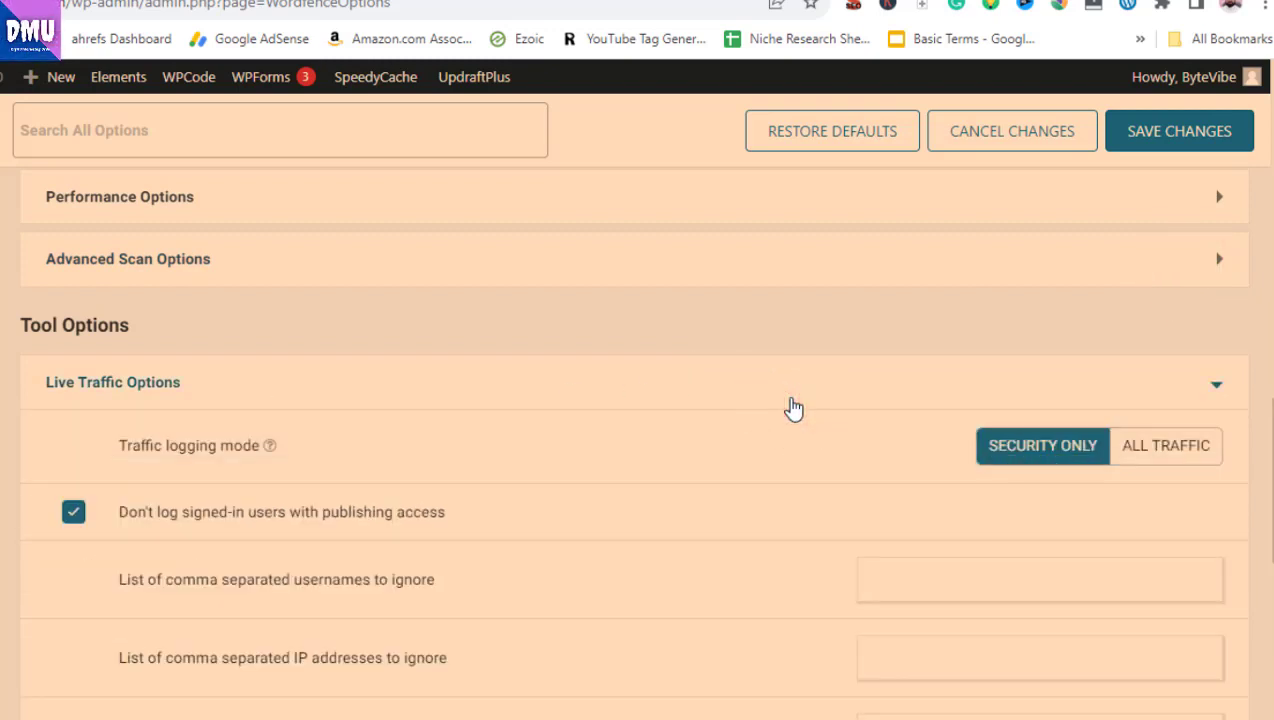
scroll(790, 407, "down", 1)
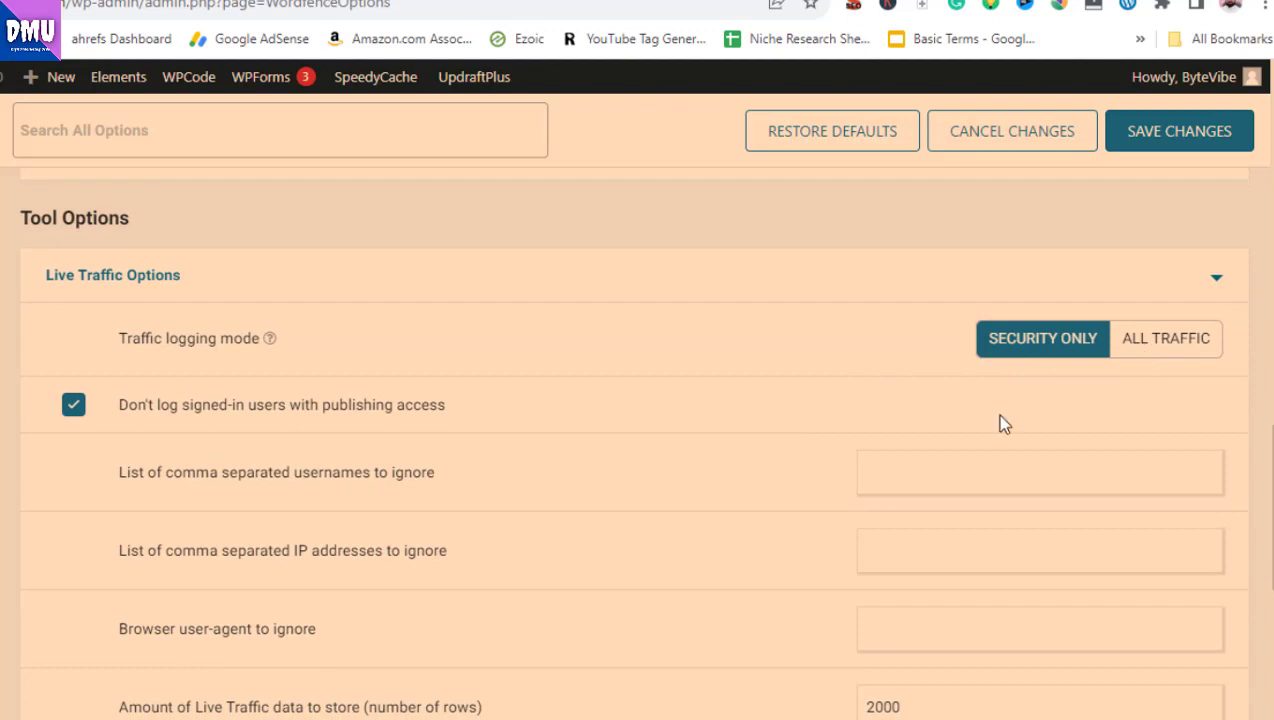
scroll(719, 447, "down", 1)
scroll(890, 412, "up", 1)
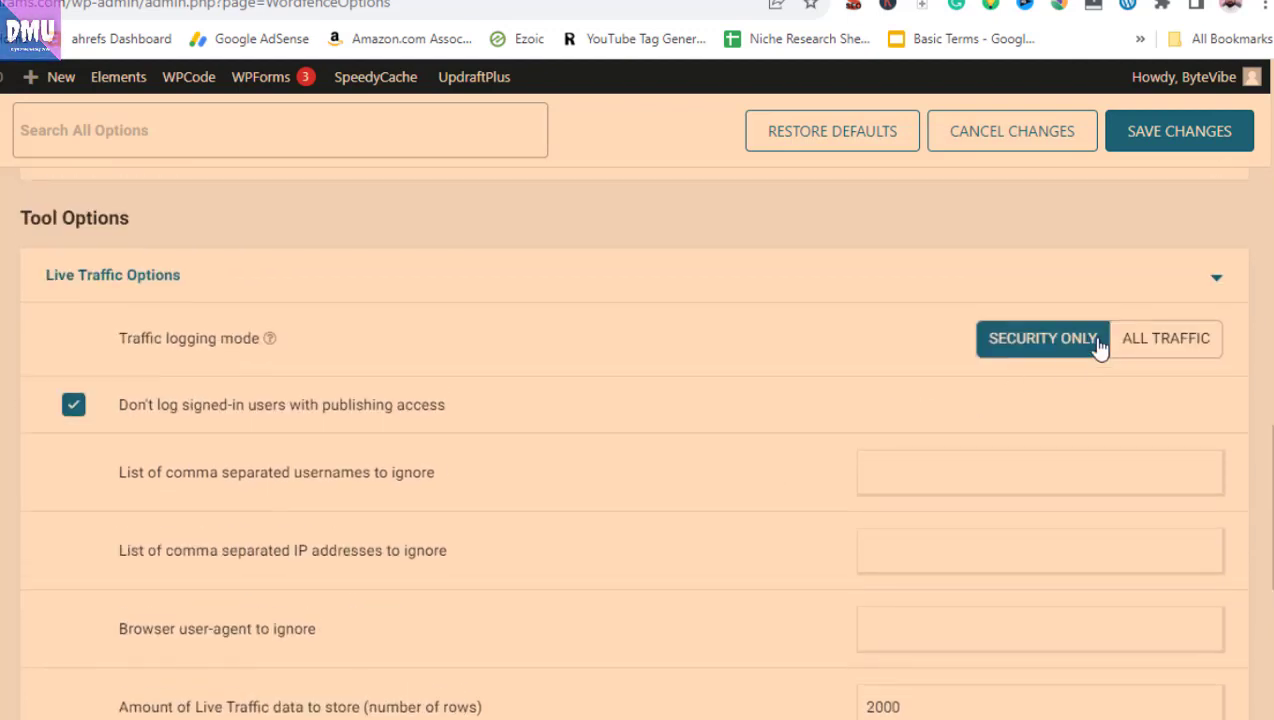
left_click(1217, 277)
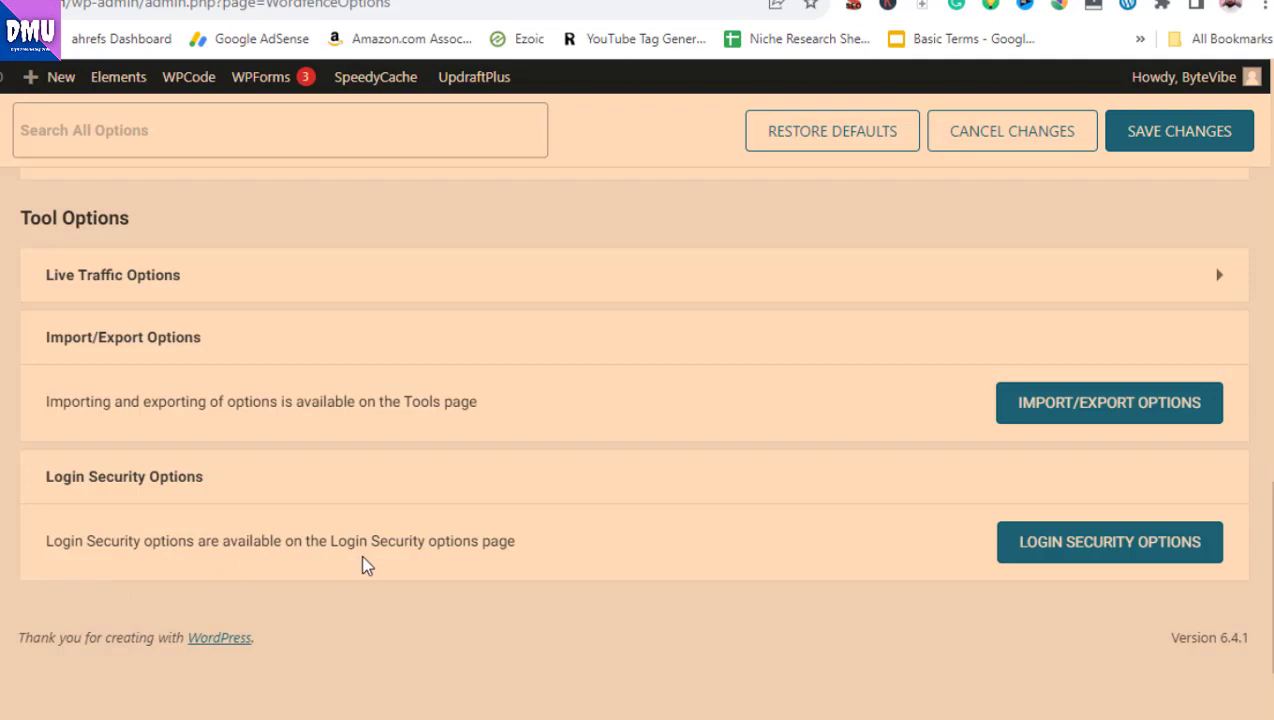
left_click(1078, 543)
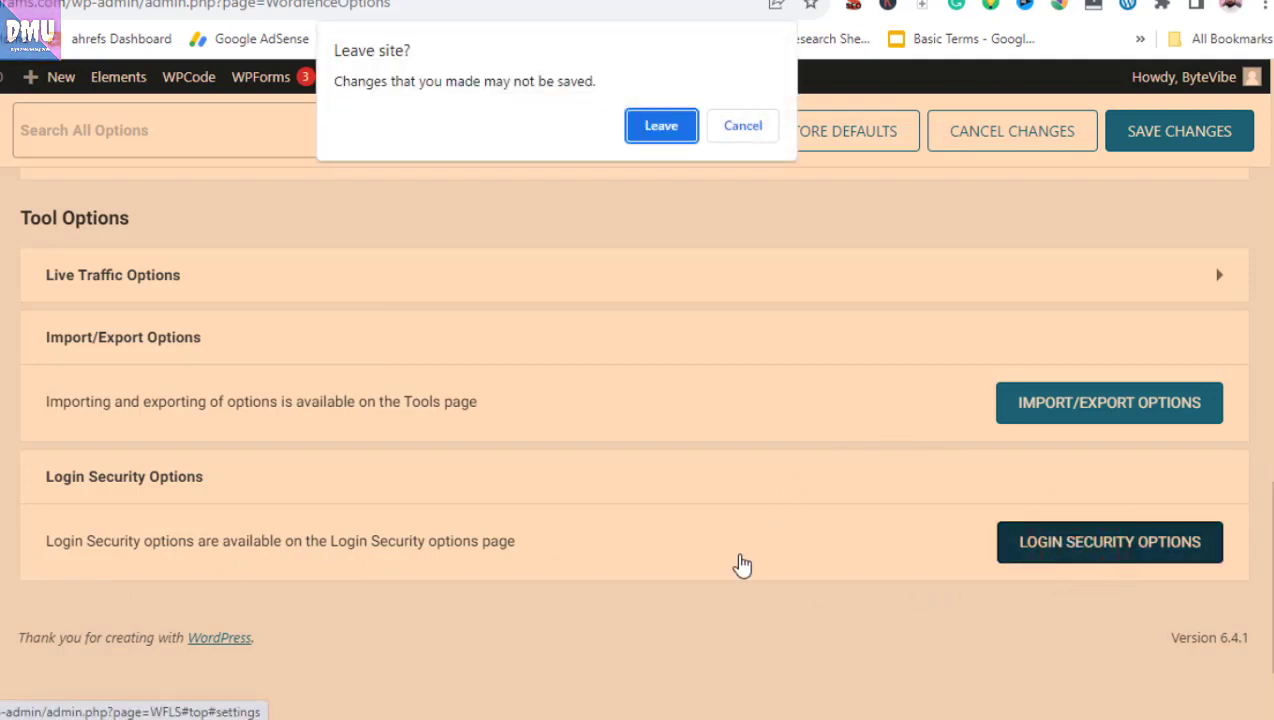
left_click(742, 126)
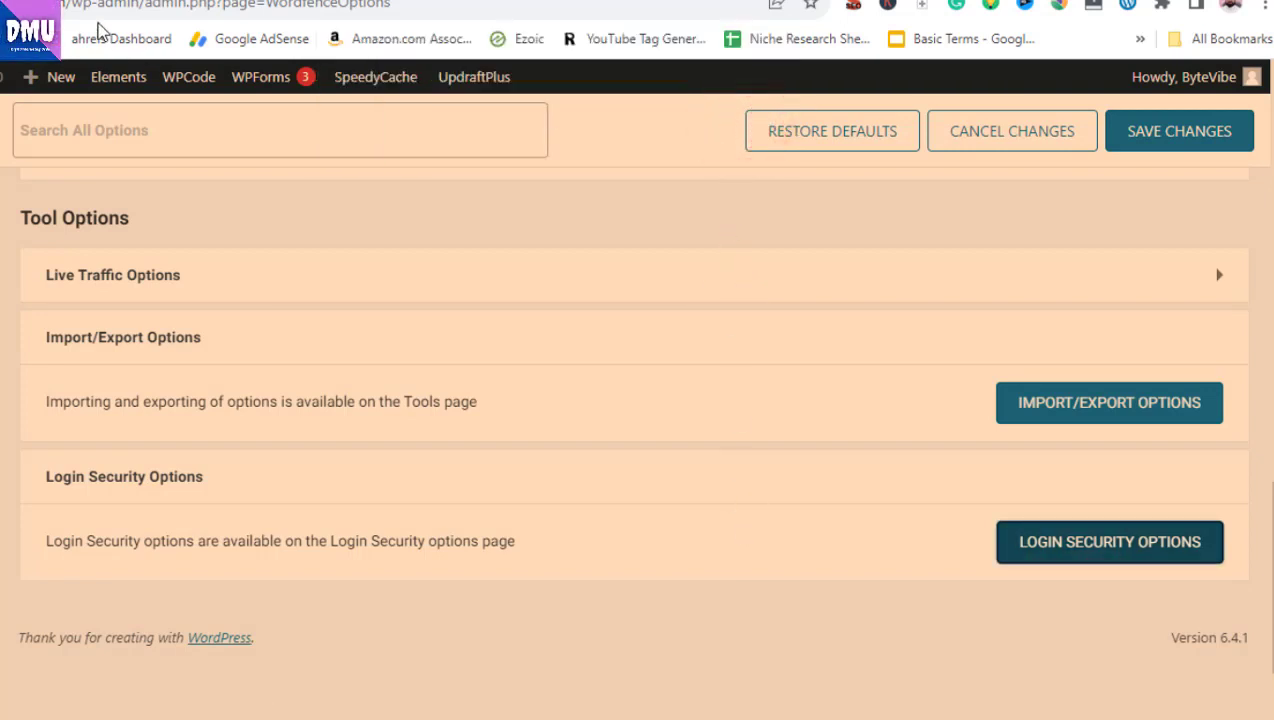
left_click_drag(73, 6, 140, 7)
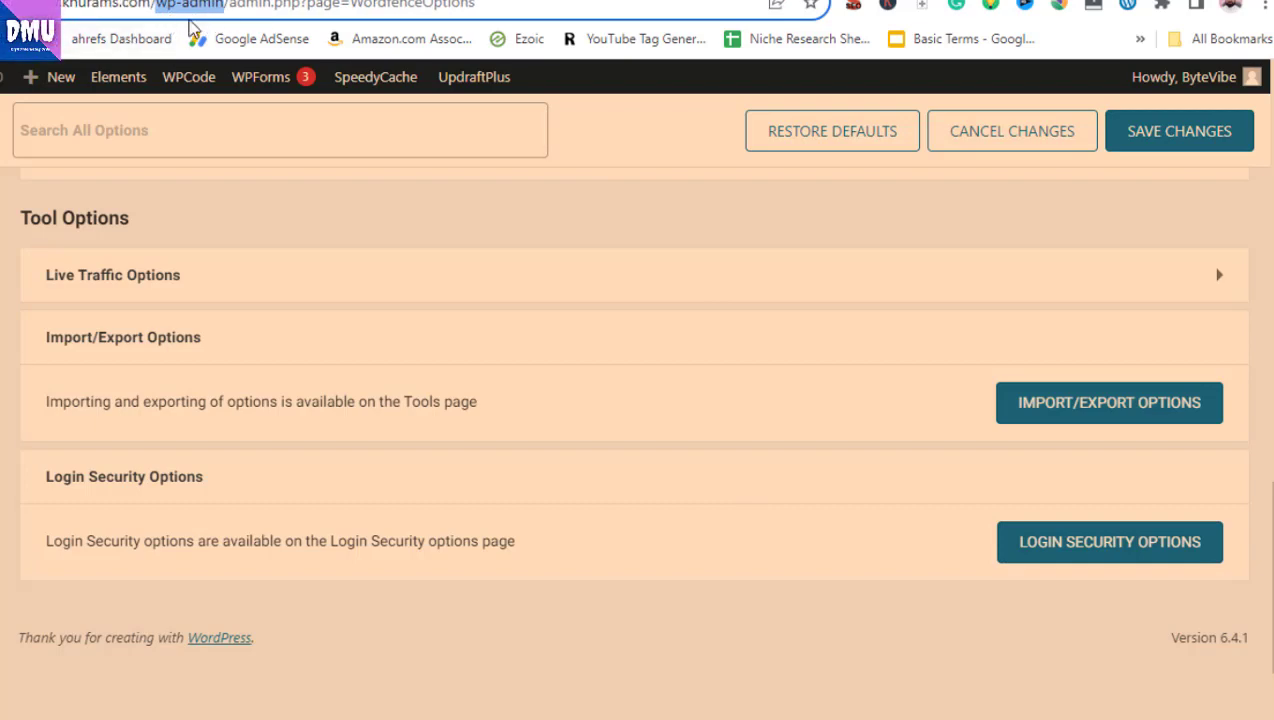
Step: Save the changes made on the Wordfence All Options page
scroll(702, 512, "up", 15)
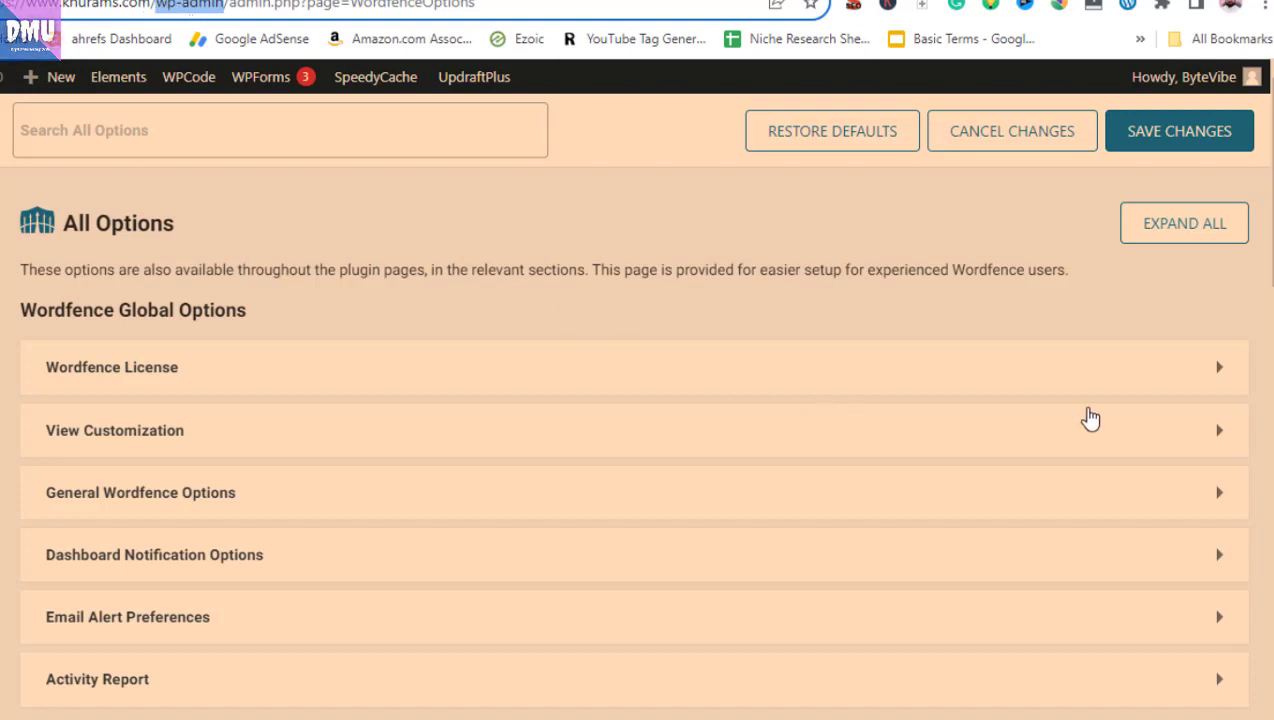
left_click(1227, 156)
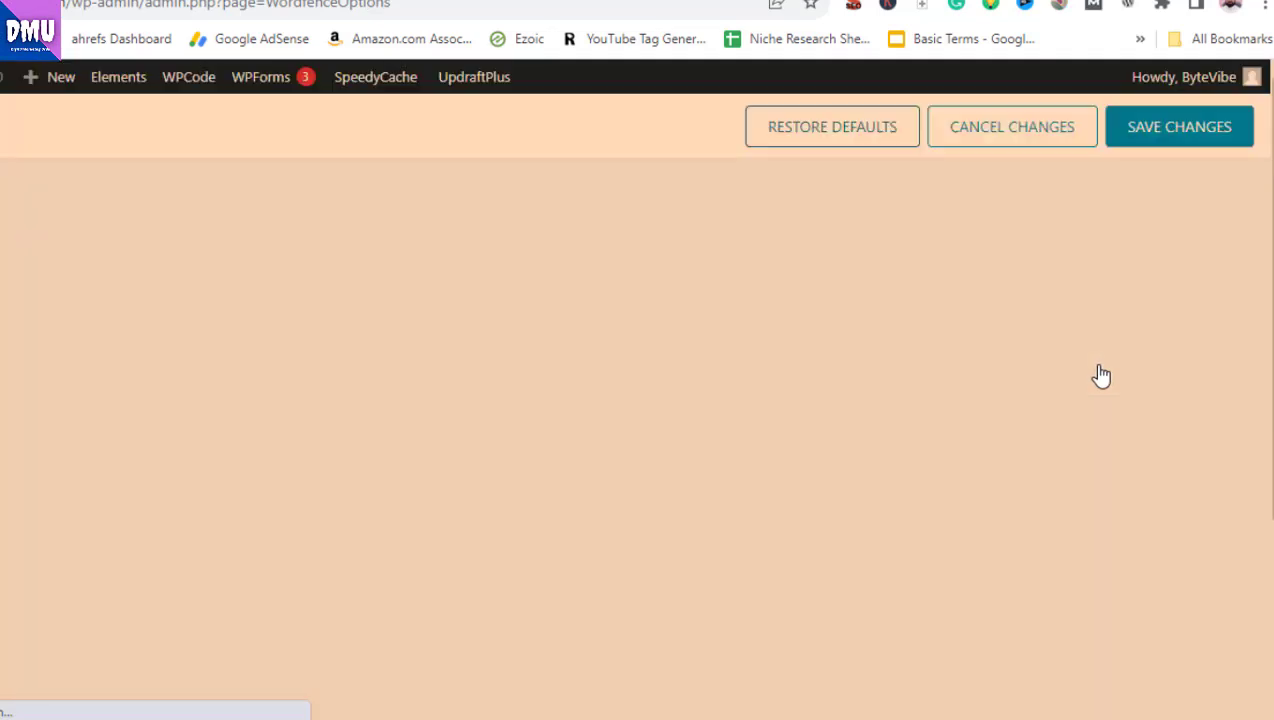
Step: Open the Login Security settings page from the Tool Options on the Wordfence All Options page
scroll(1099, 378, "down", 8)
scroll(1099, 380, "down", 8)
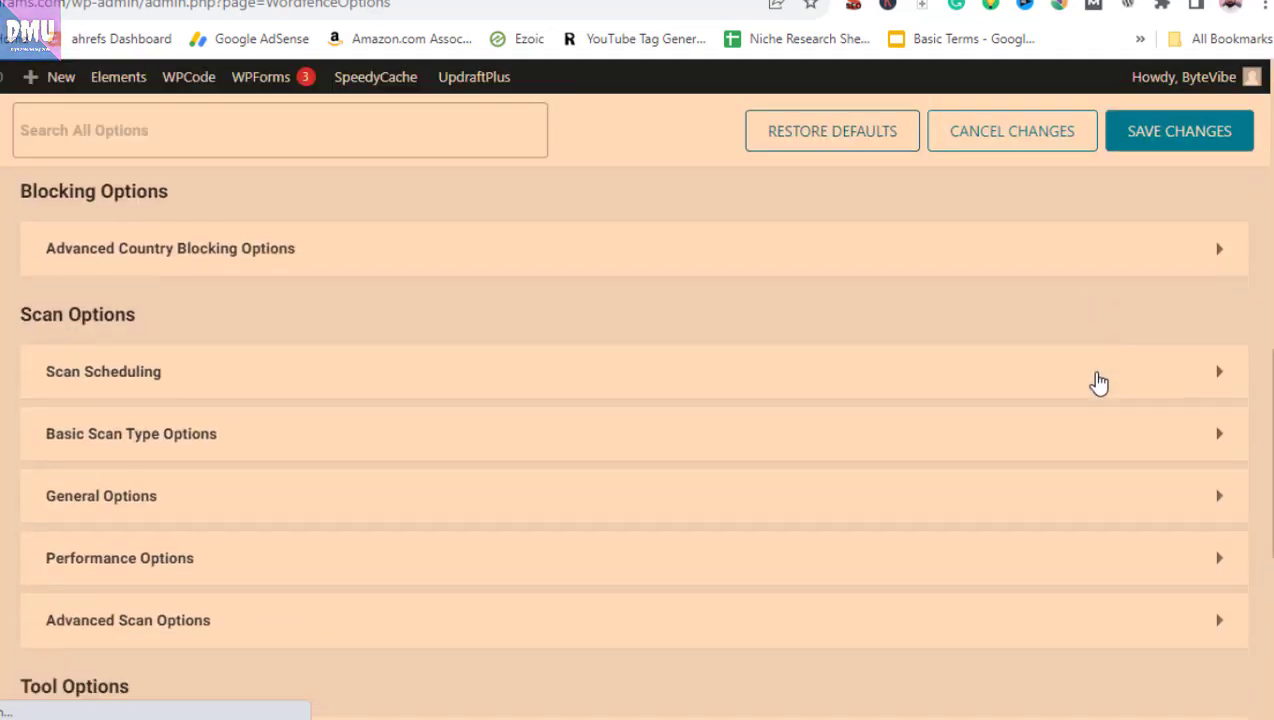
left_click(1117, 606)
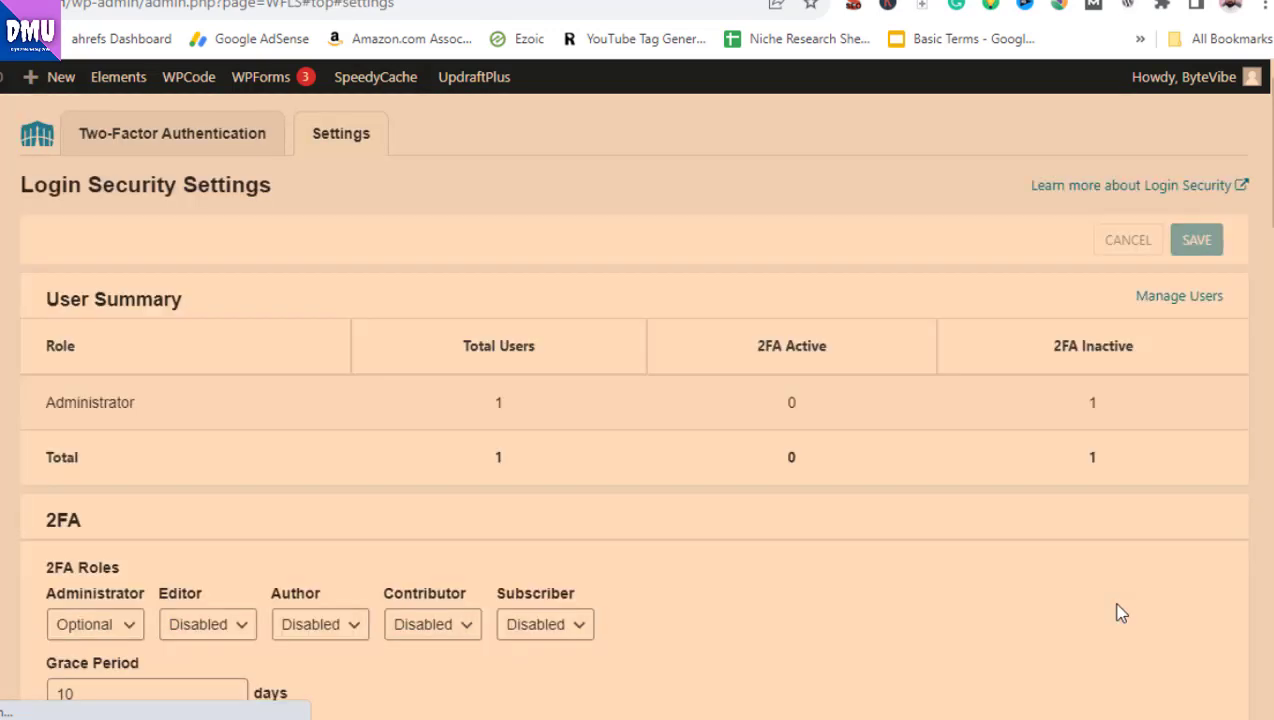
Step: Review the login security settings for 2FA roles, XML-RPC, WooCommerce integration, reCAPTCHA, allowlisted IP addresses, NTP and data deletion on deactivation
scroll(855, 464, "down", 6)
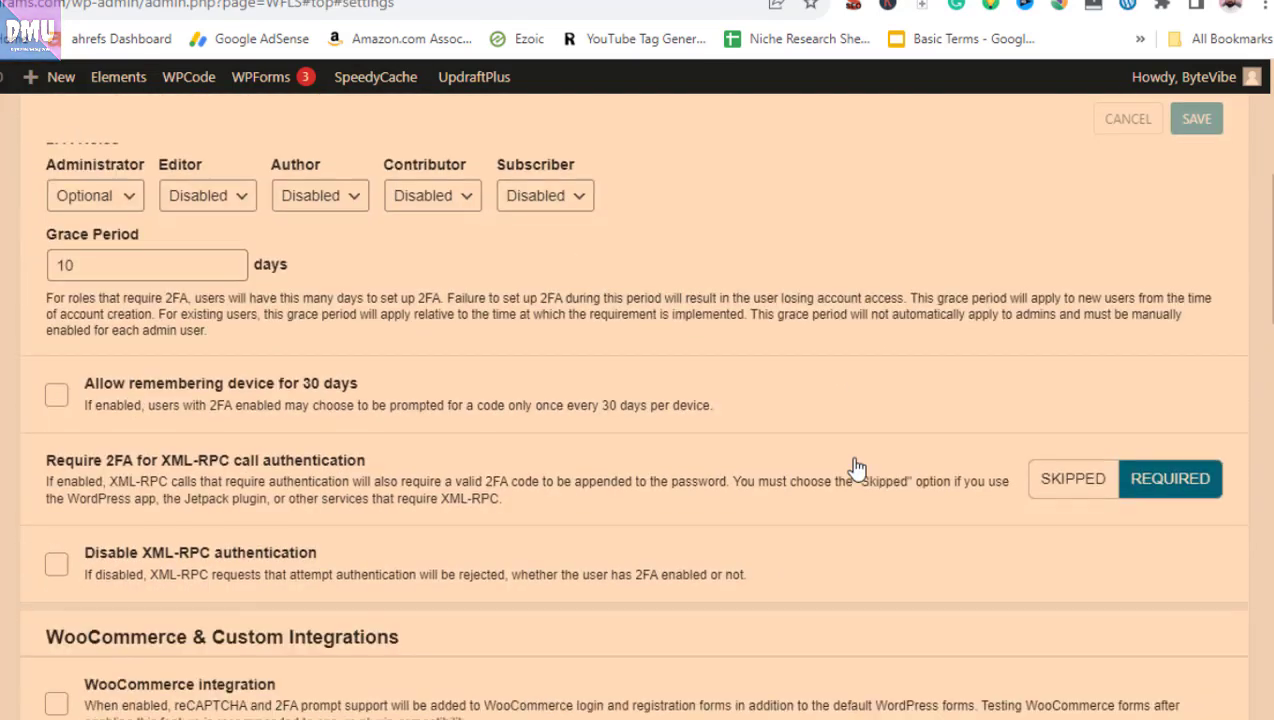
scroll(855, 466, "down", 4)
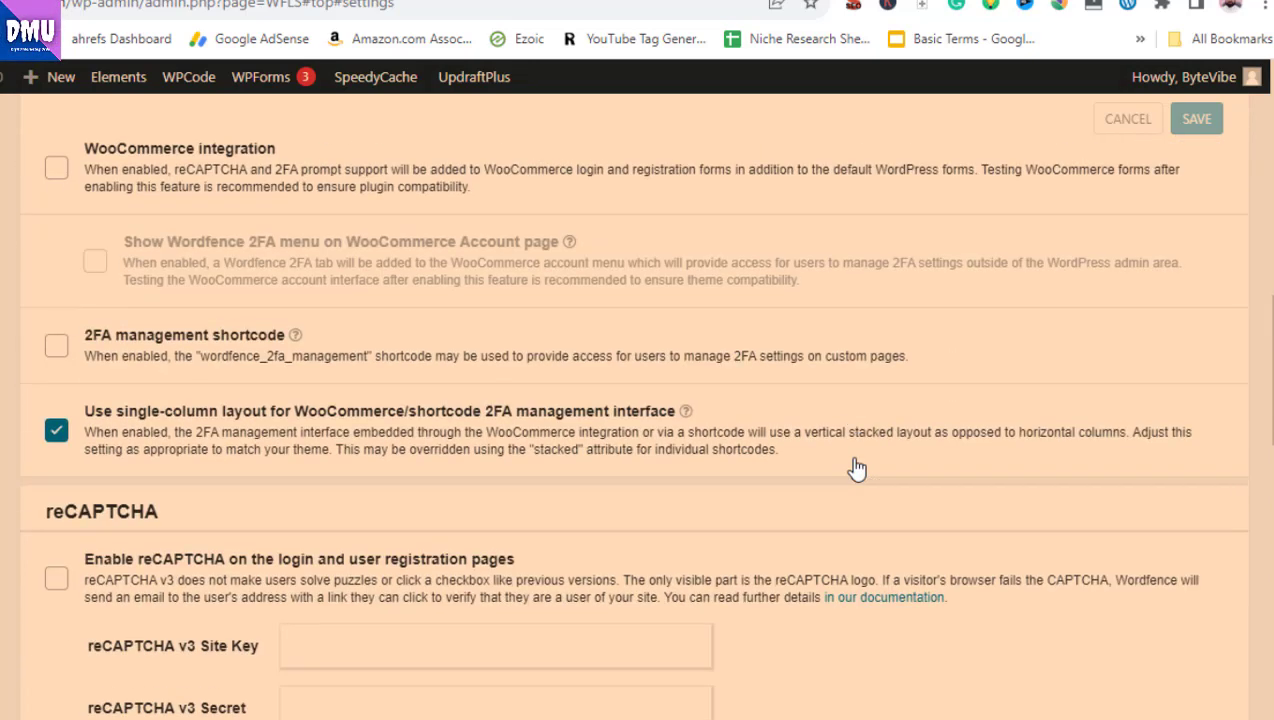
scroll(857, 467, "down", 4)
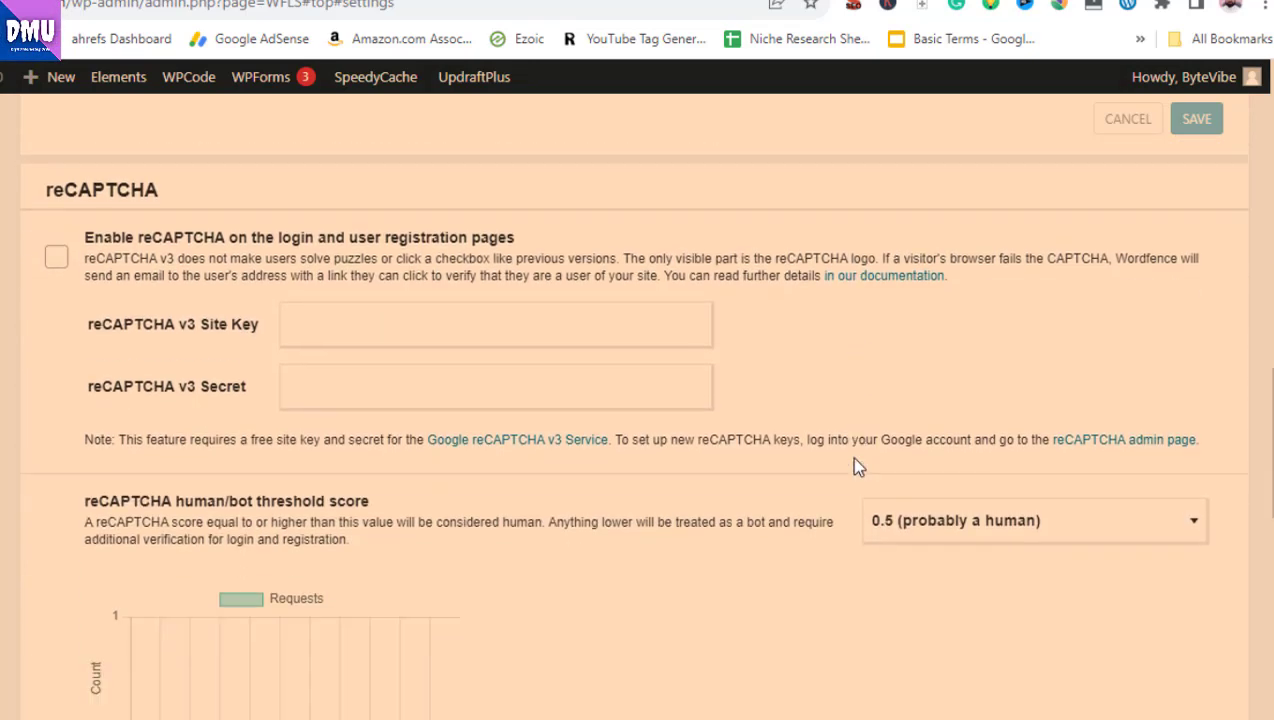
scroll(857, 467, "down", 2)
scroll(855, 466, "down", 2)
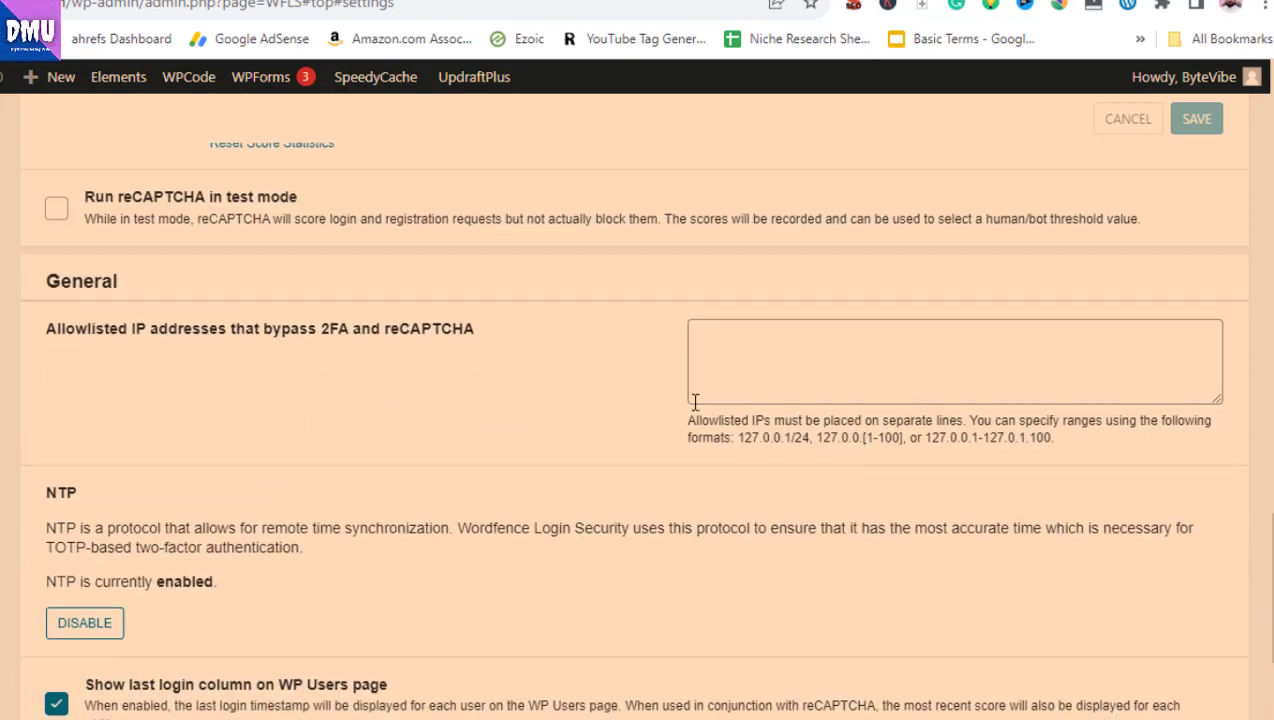
scroll(695, 401, "down", 2)
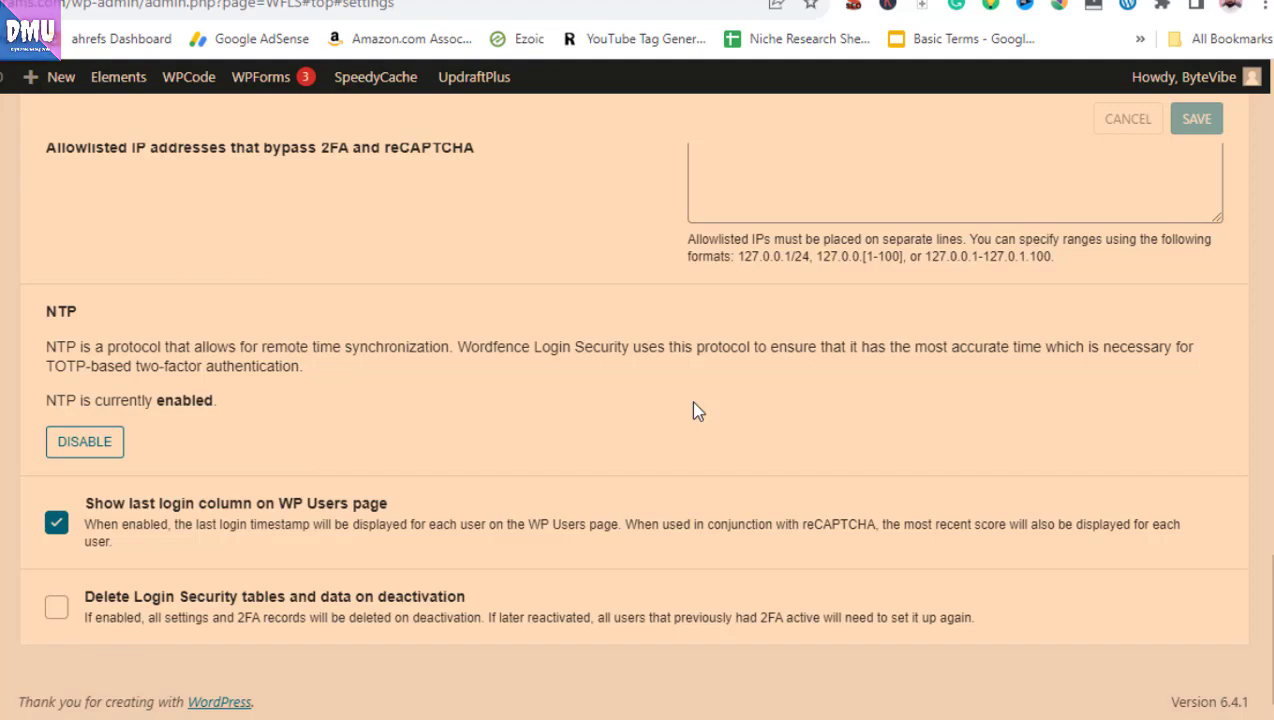
scroll(698, 410, "up", 10)
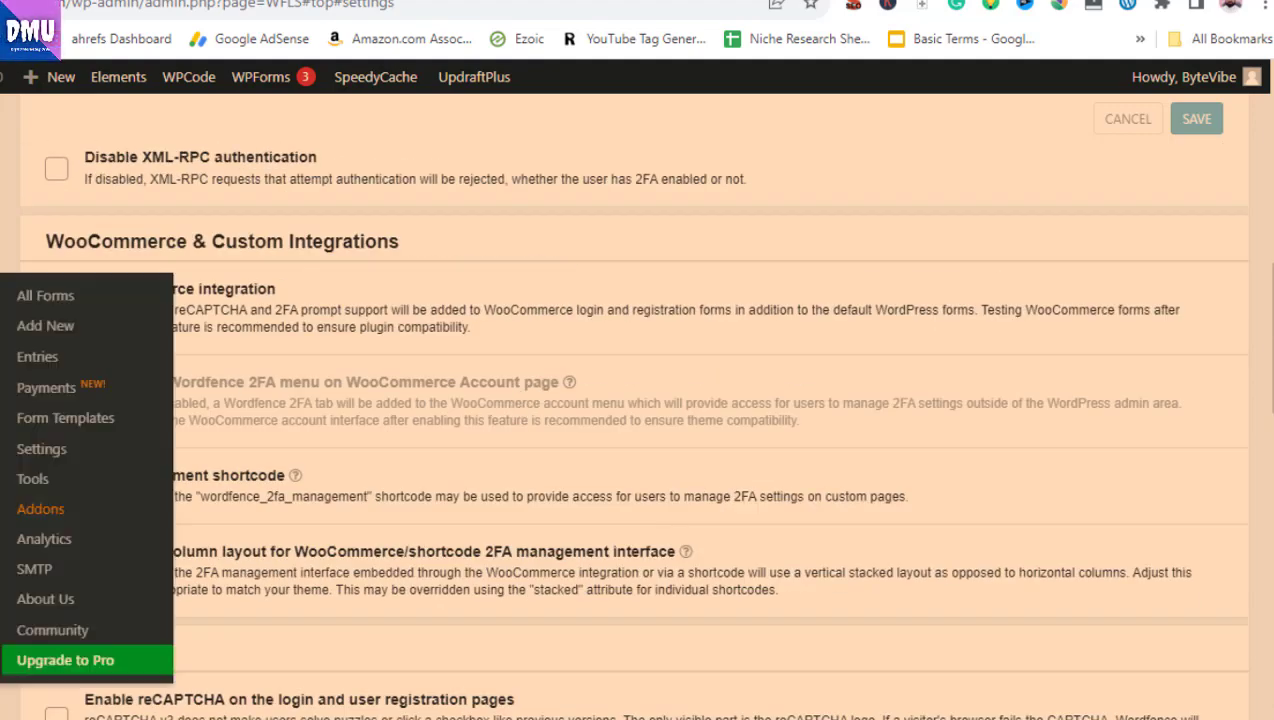
scroll(476, 446, "up", 8)
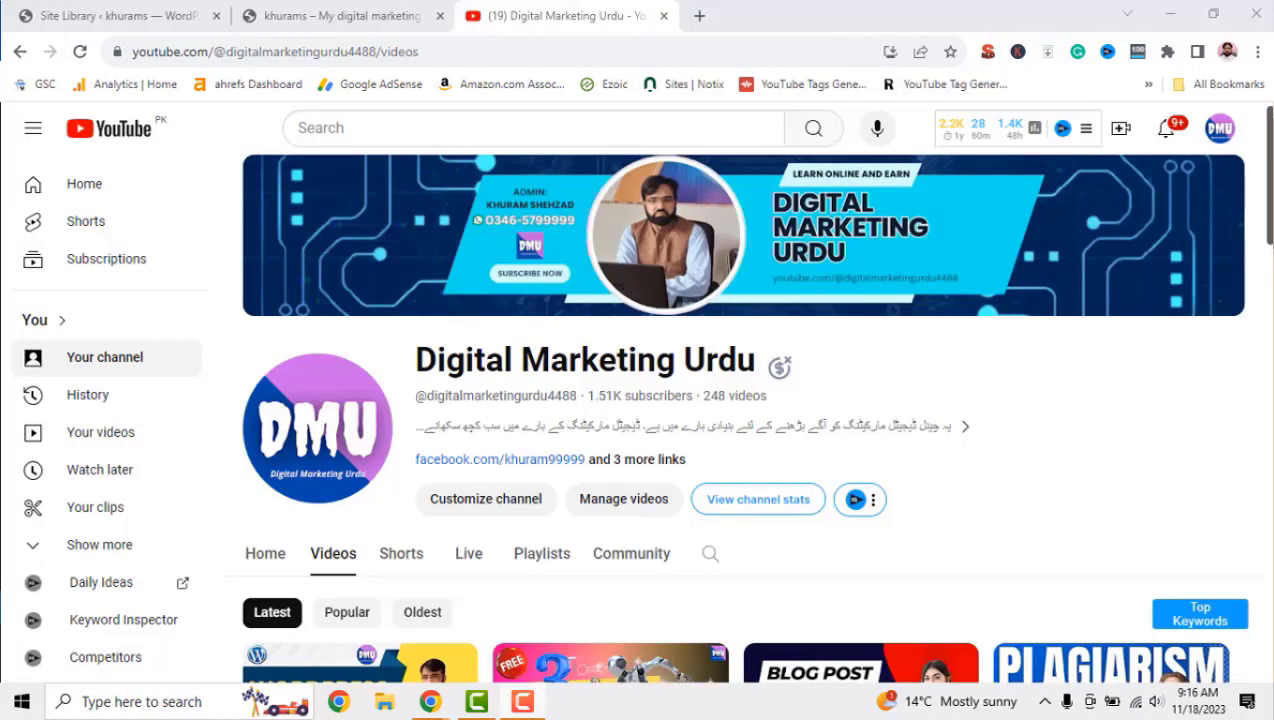
Step: Browse the uploaded videos on the Digital Marketing Urdu YouTube channel
scroll(740, 420, "down", 5)
scroll(736, 430, "down", 12)
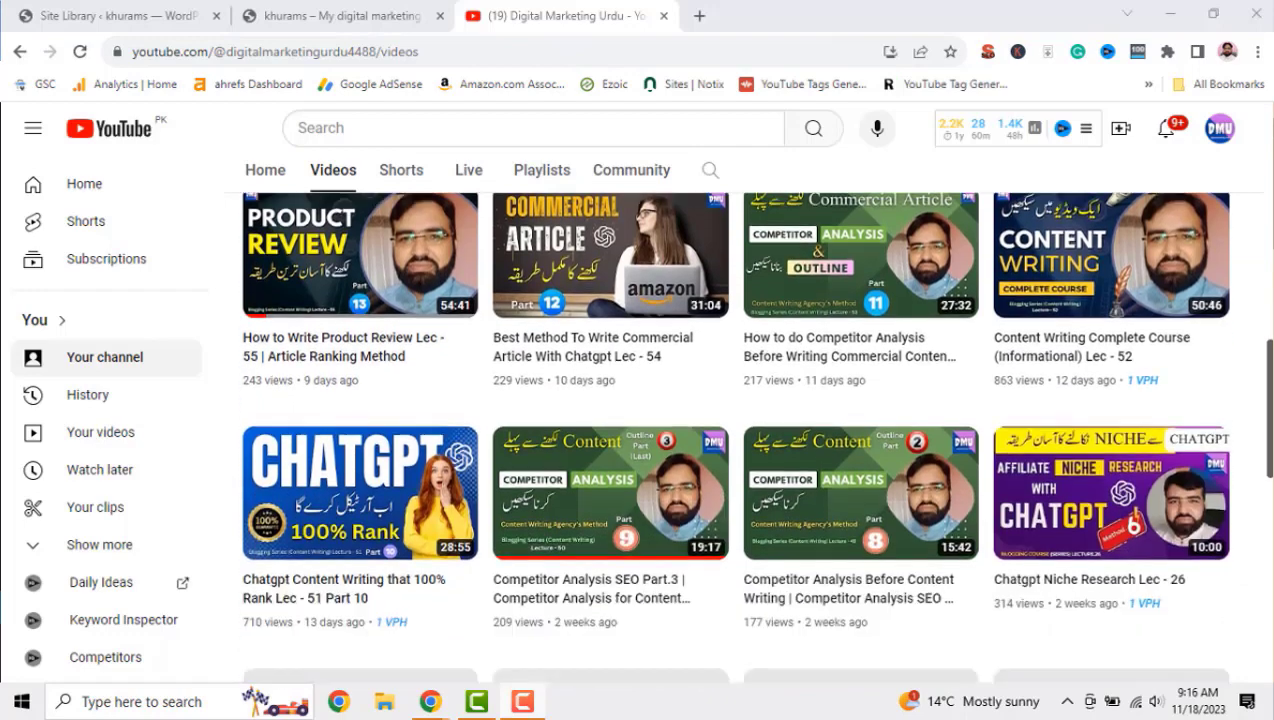
scroll(736, 430, "down", 6)
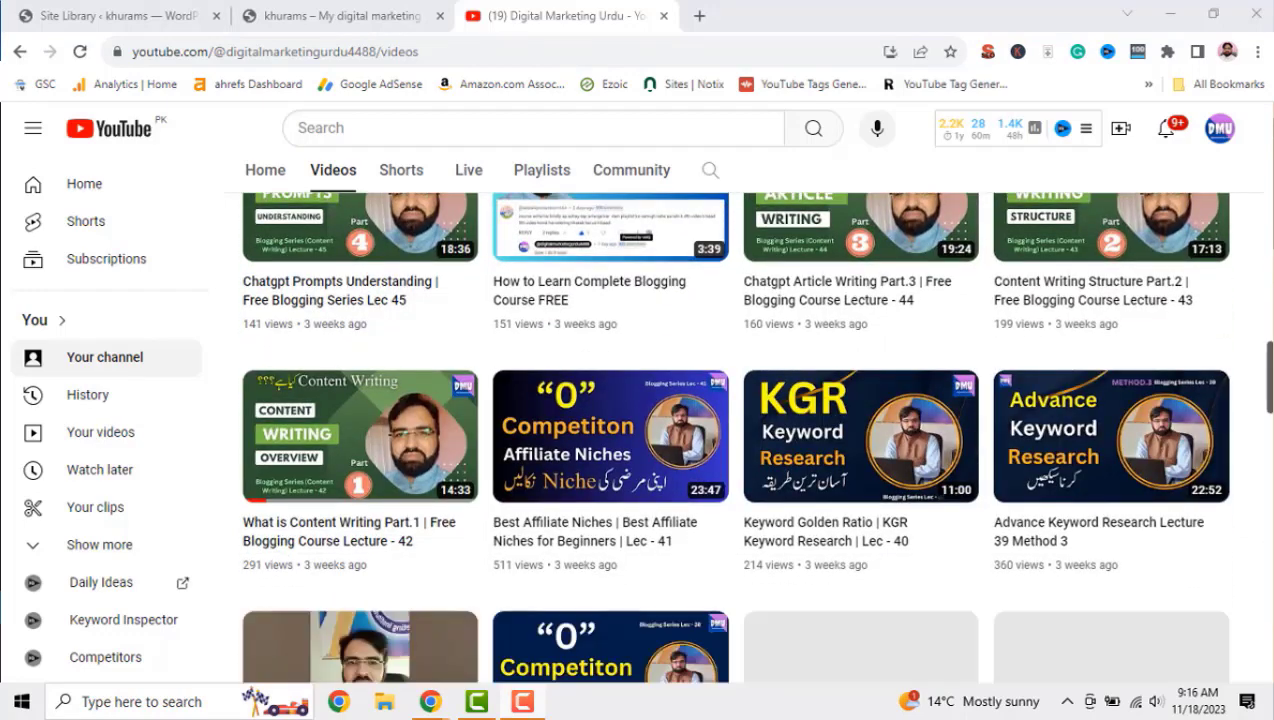